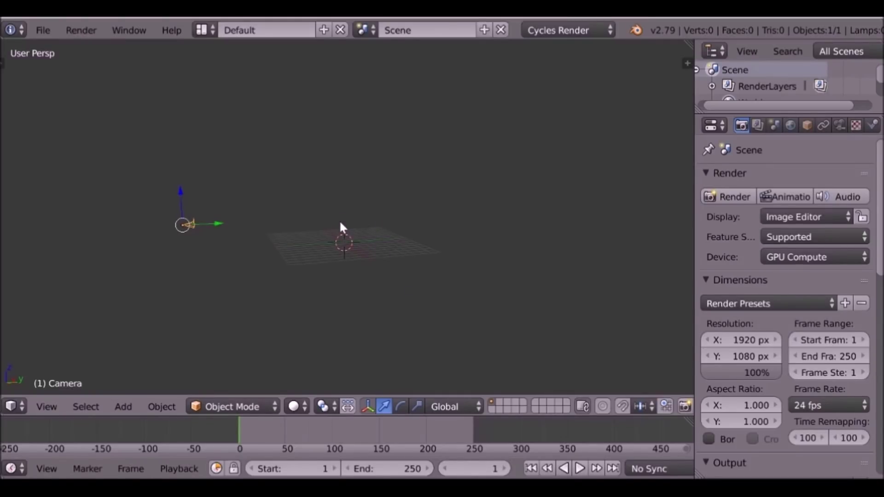
Step: Add a monkey mesh to the empty scene
key("shift+a")
mouse_move(343, 224)
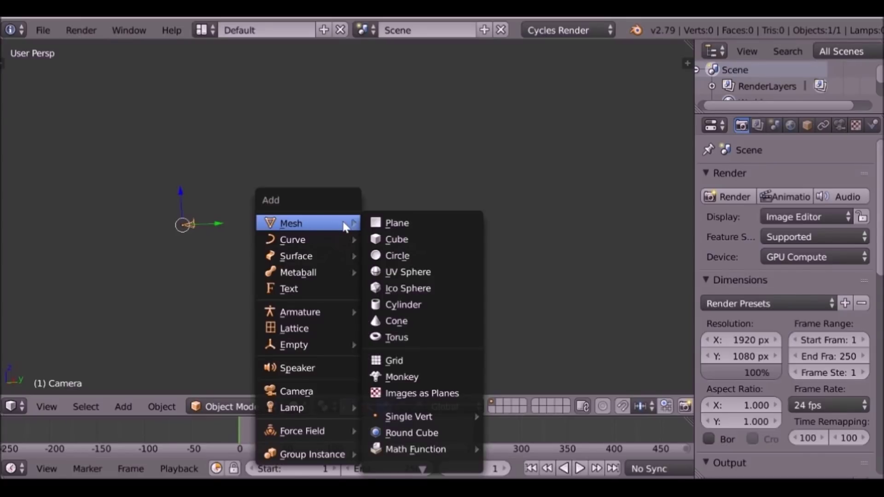
left_click(427, 376)
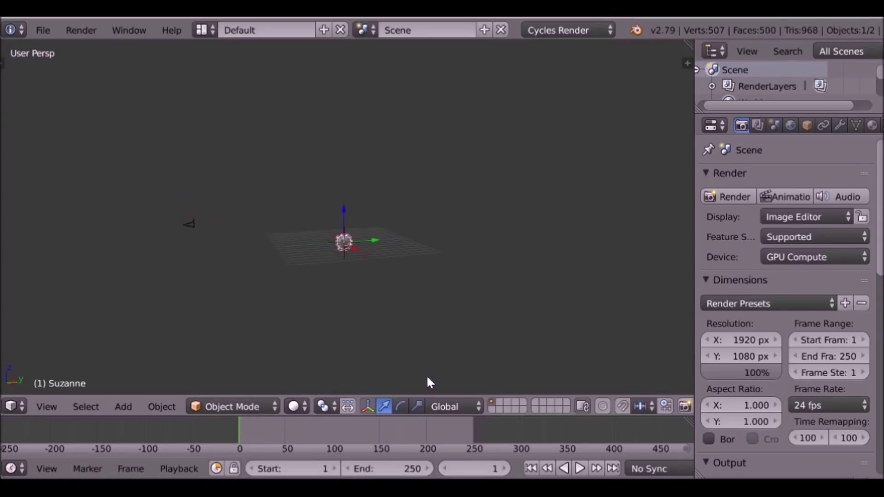
scroll(392, 298, "up", 4)
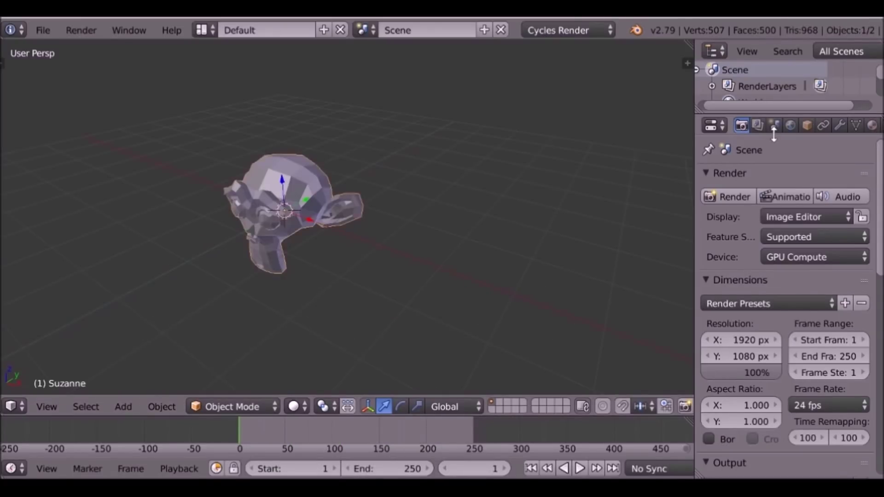
Step: Set the scene units to the Millimeters preset and show the monkey's transform properties in the 3D view
left_click(776, 125)
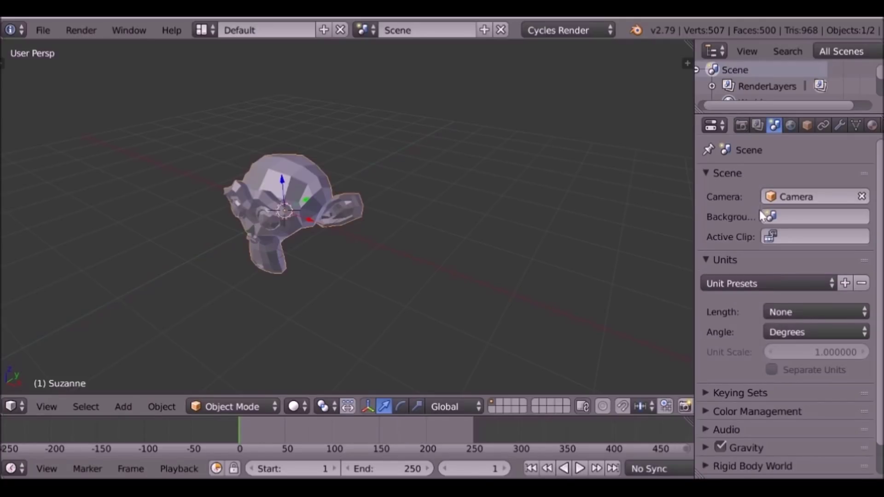
left_click(764, 283)
left_click(759, 401)
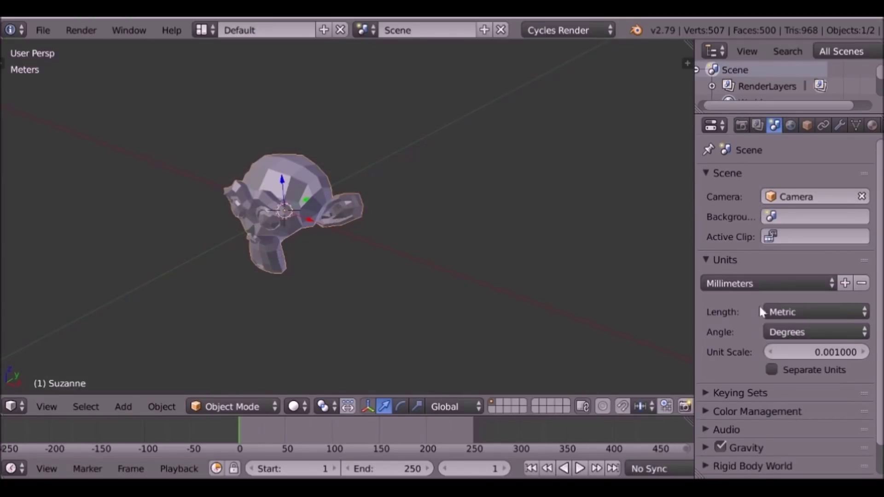
key("n")
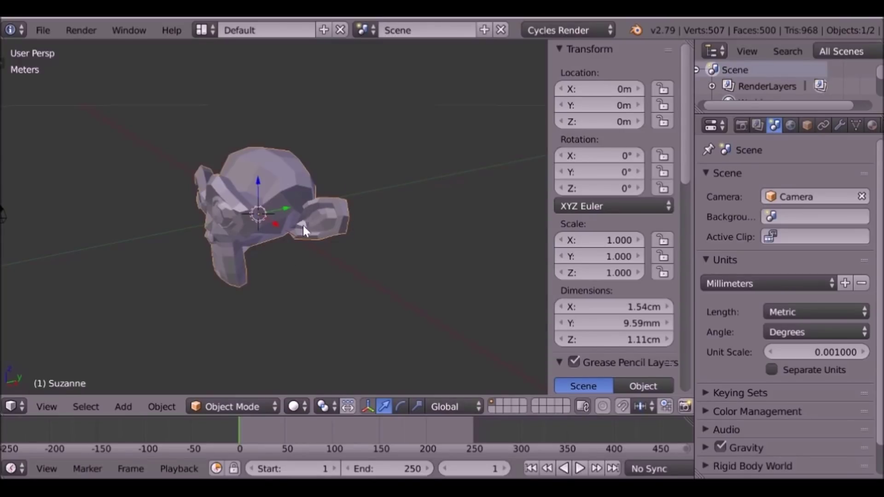
scroll(303, 226, "up", 4)
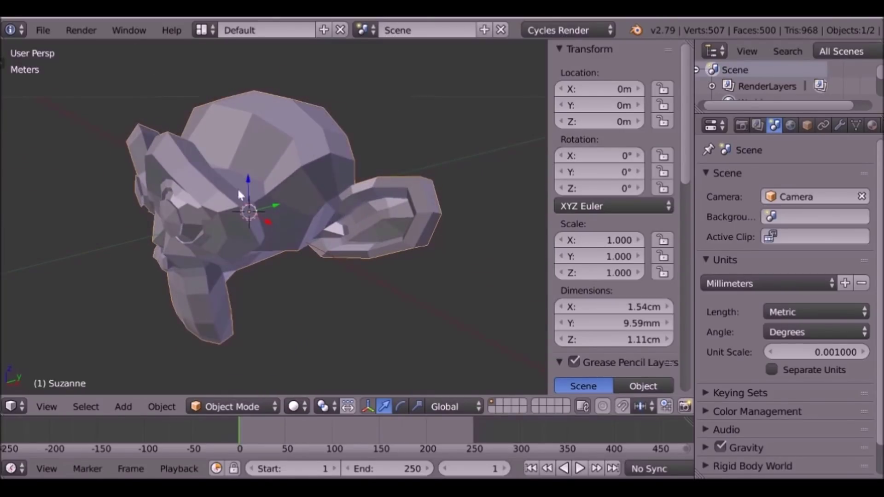
middle_click_drag(268, 170, 303, 166)
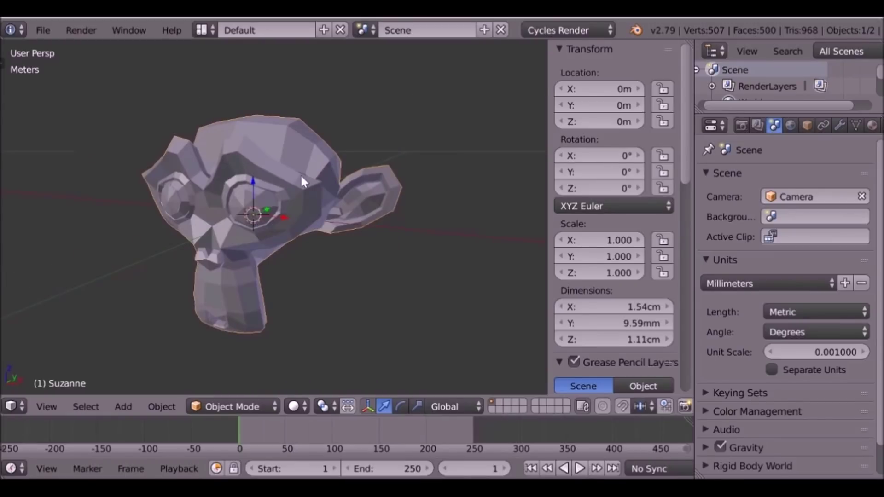
Step: Enter Edit Mode, select all geometry linked to the monkey's head, and try to move it away from the eyeballs
key("Tab")
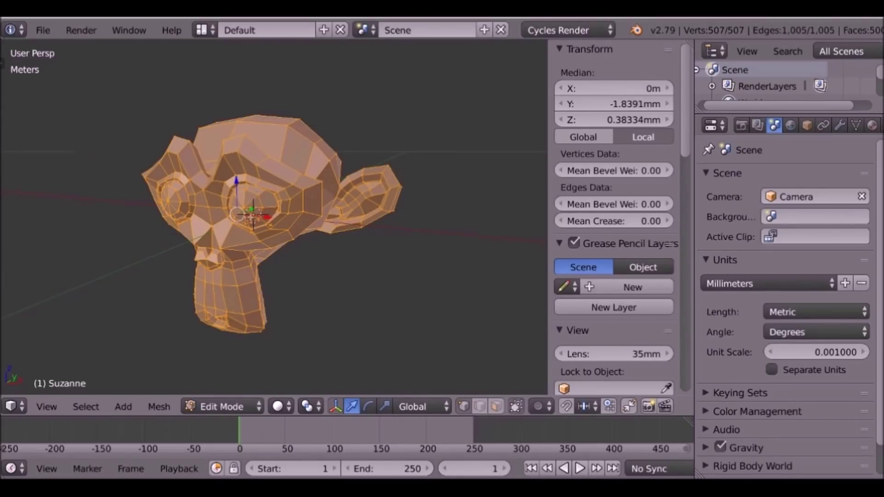
right_click(268, 152)
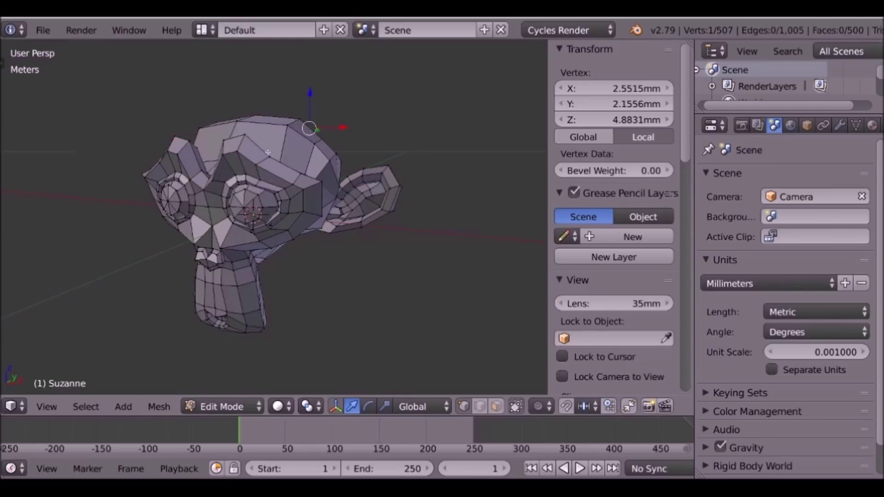
key("ctrl+l")
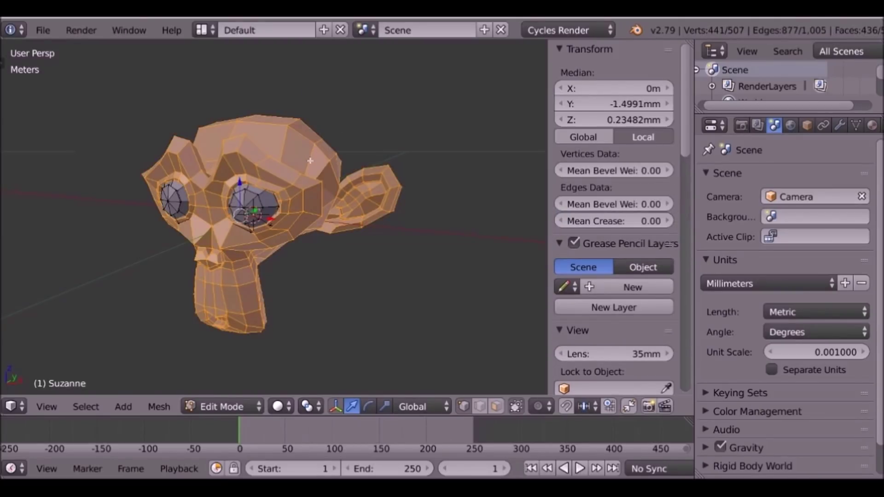
key("g")
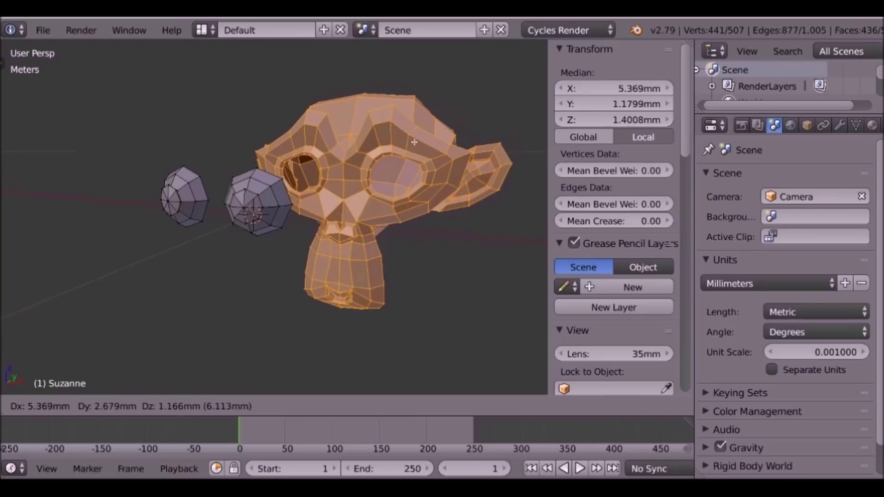
right_click(414, 142)
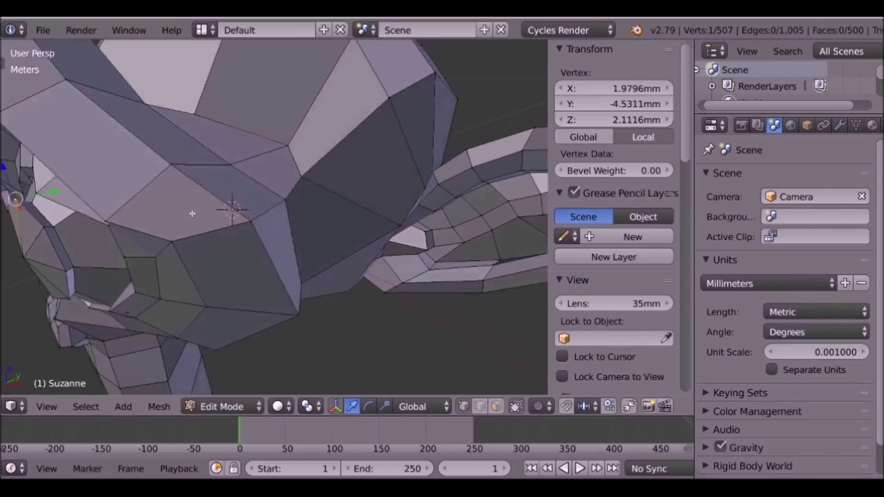
Step: Box-select the back half of the monkey's head, including the ears, in a wireframe top view
scroll(192, 213, "down", 5)
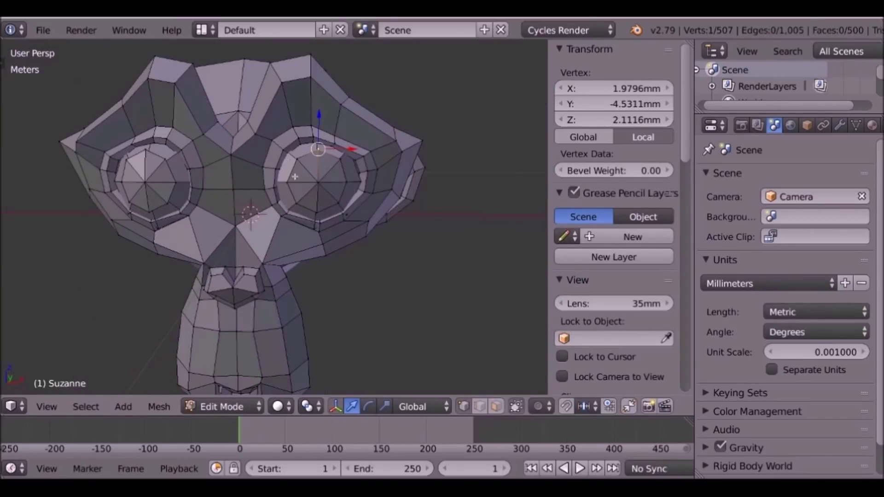
middle_click_drag(345, 138, 363, 195)
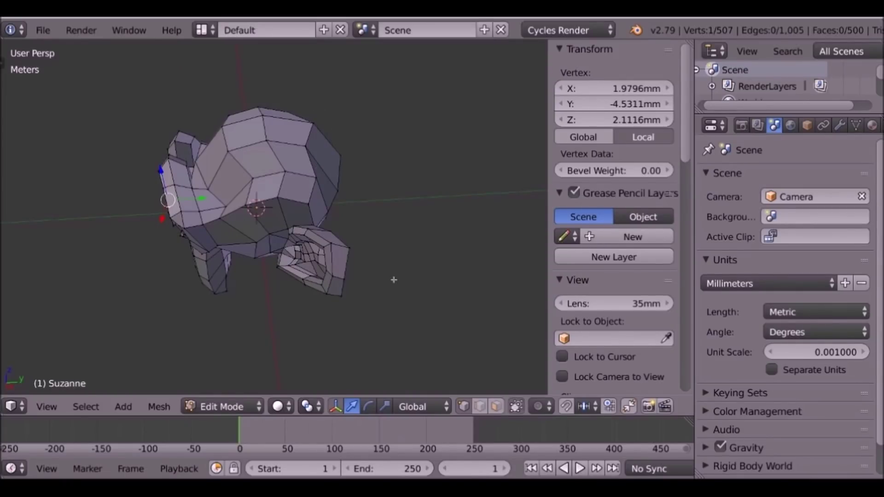
key("KP_7")
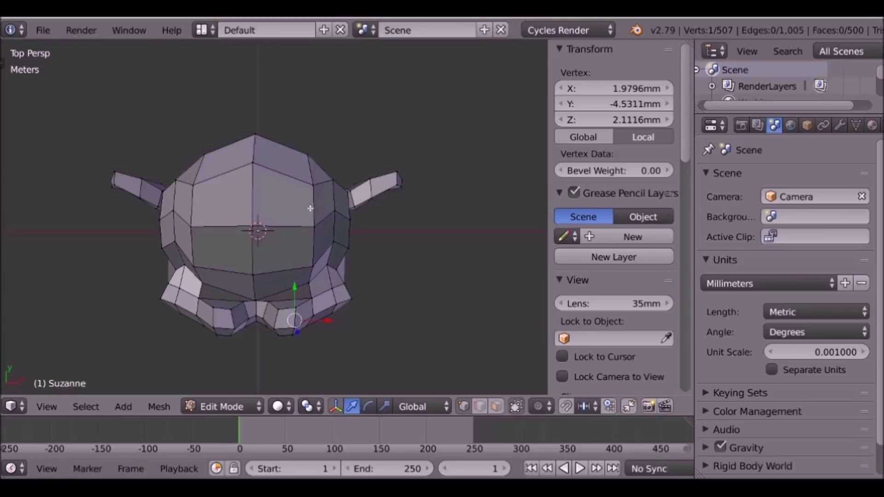
scroll(313, 210, "down", 1)
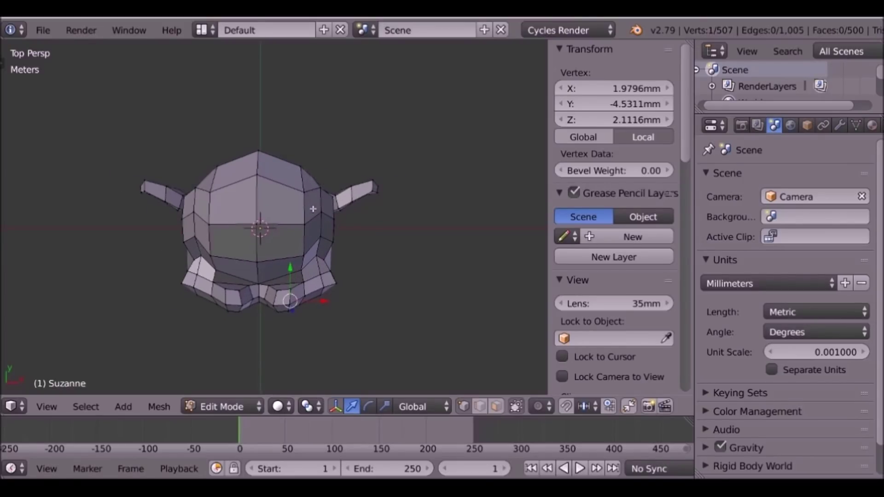
key("z")
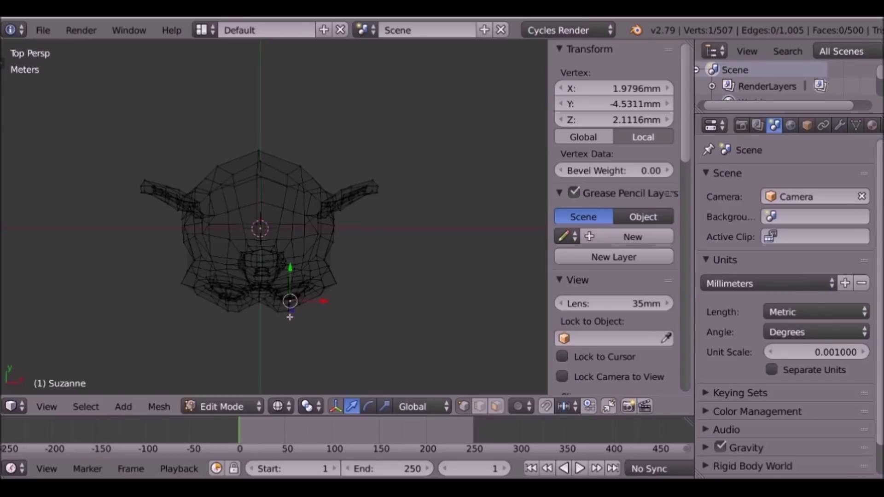
key("a")
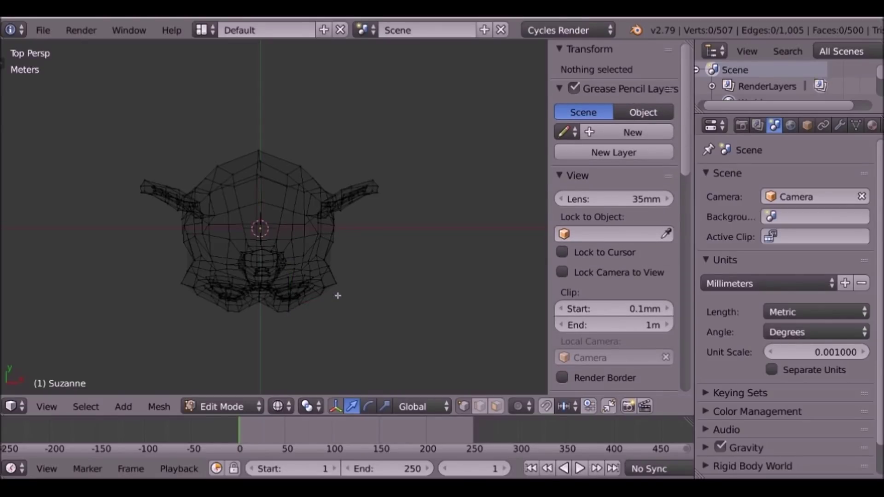
key("b")
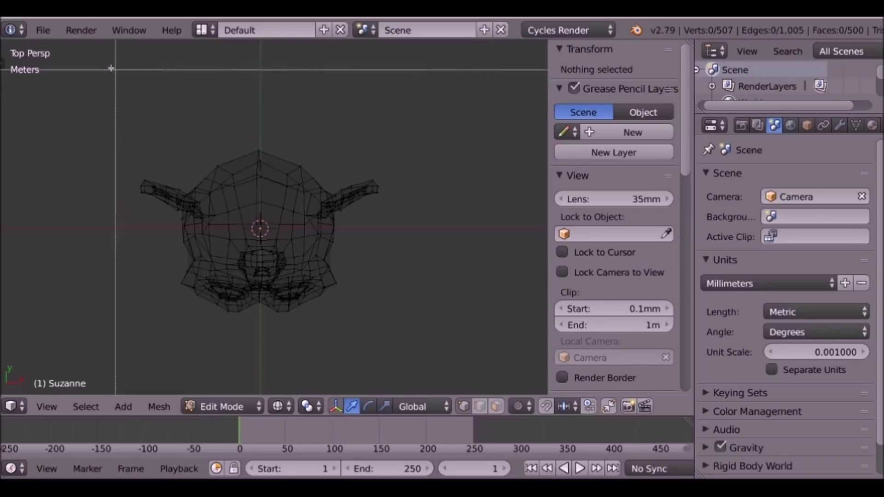
left_click_drag(92, 77, 474, 233)
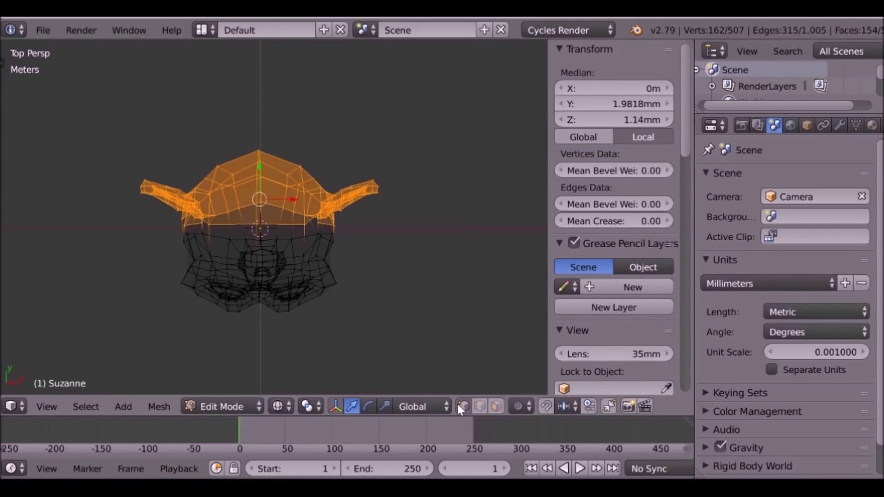
Step: Using face selection in solid shading, select the face loop around the positive-X eye and, separately, the one around the negative-X eye
left_click(496, 407)
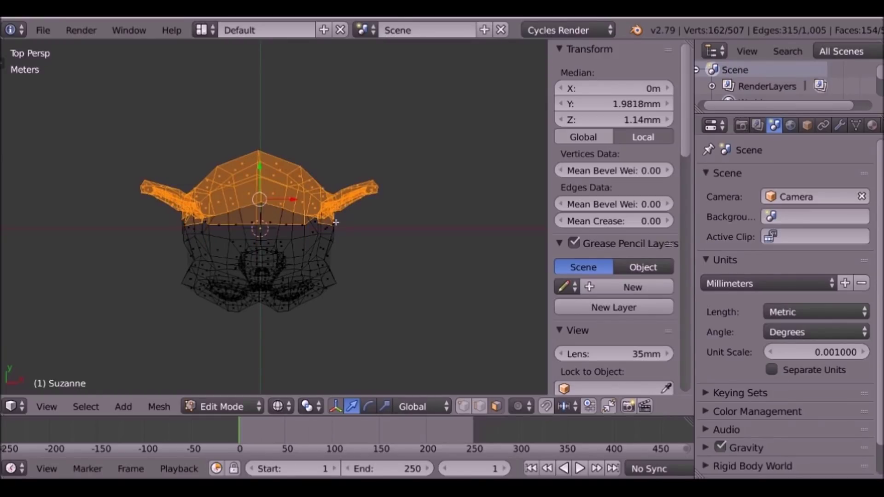
key("a")
key("z")
middle_click_drag(336, 222, 169, 136)
scroll(169, 137, "up", 5)
middle_click_drag(277, 143, 275, 215)
scroll(276, 248, "up", 2)
scroll(267, 213, "up", 2)
middle_click_drag(320, 281, 276, 148)
right_click(252, 245)
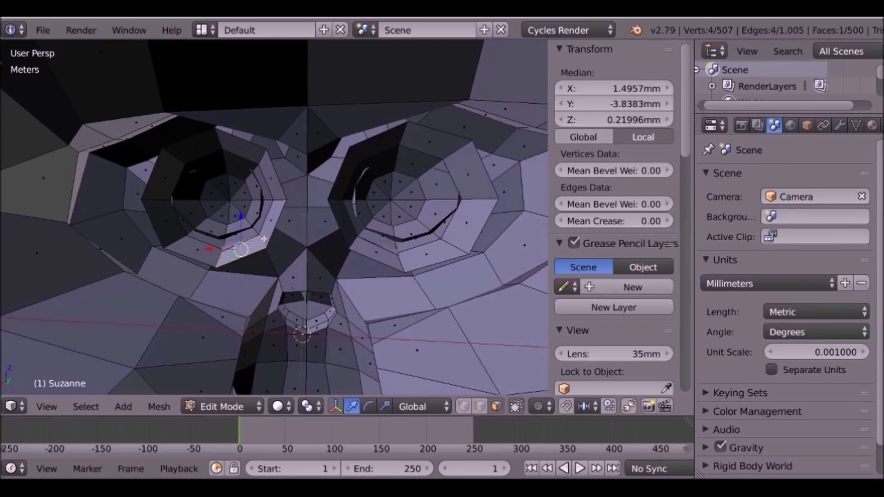
right_click(261, 239, "alt")
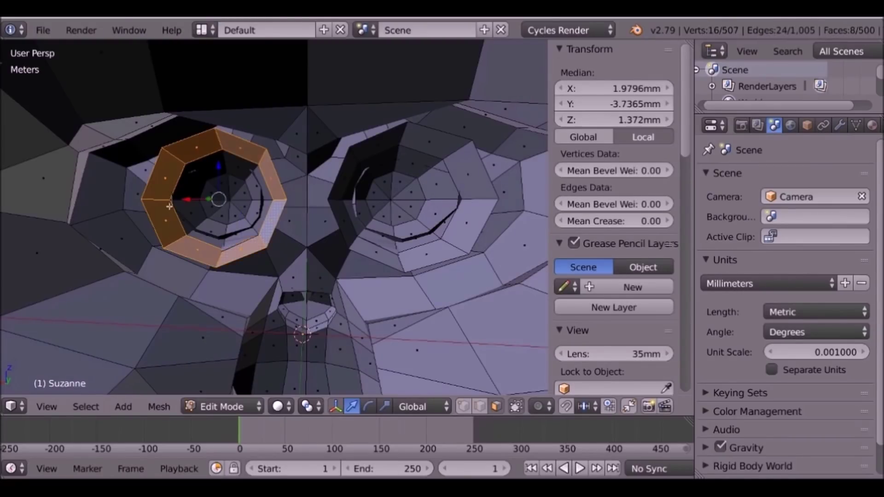
right_click(407, 138, "alt")
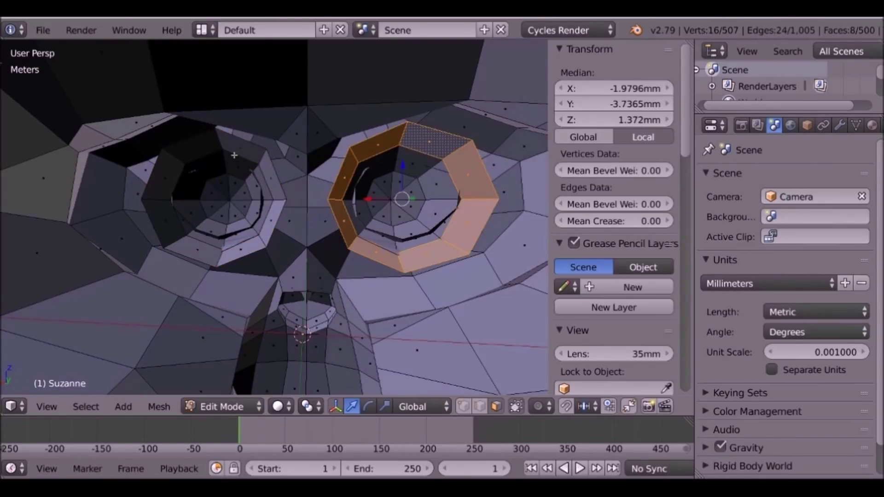
Step: Select the complete eyeball on the positive-X side, using vertex selection mode
right_click(235, 172)
scroll(150, 172, "up", 2)
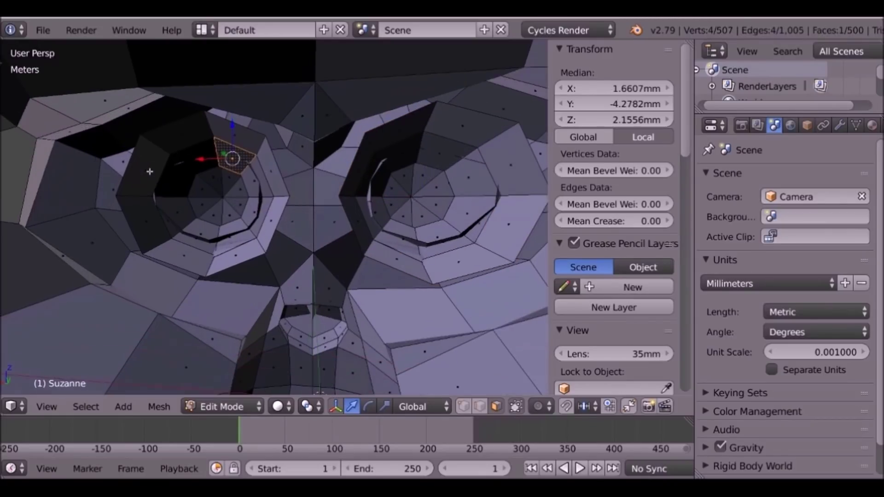
scroll(184, 200, "up", 2)
middle_click_drag(185, 201, 226, 184)
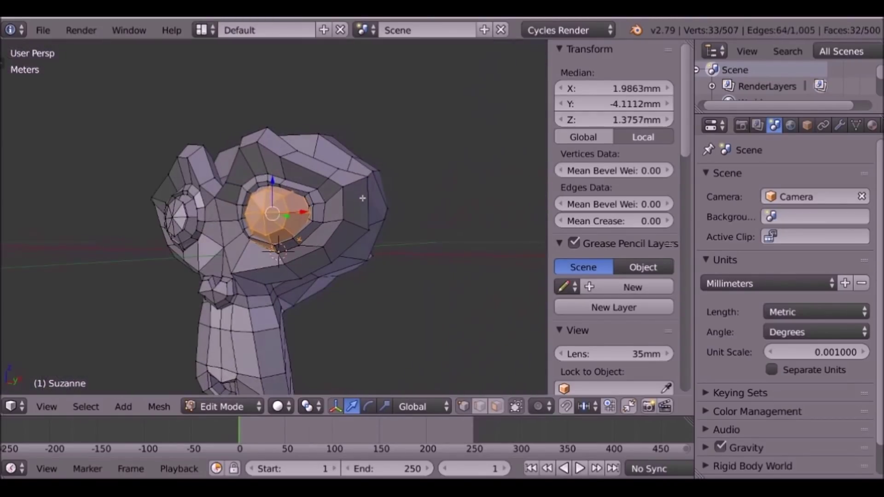
scroll(362, 198, "up", 6)
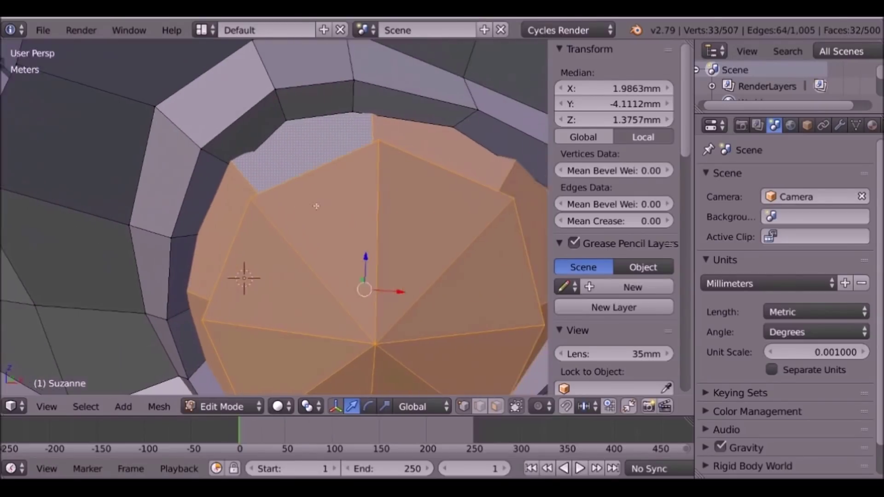
middle_click_drag(316, 206, 203, 181)
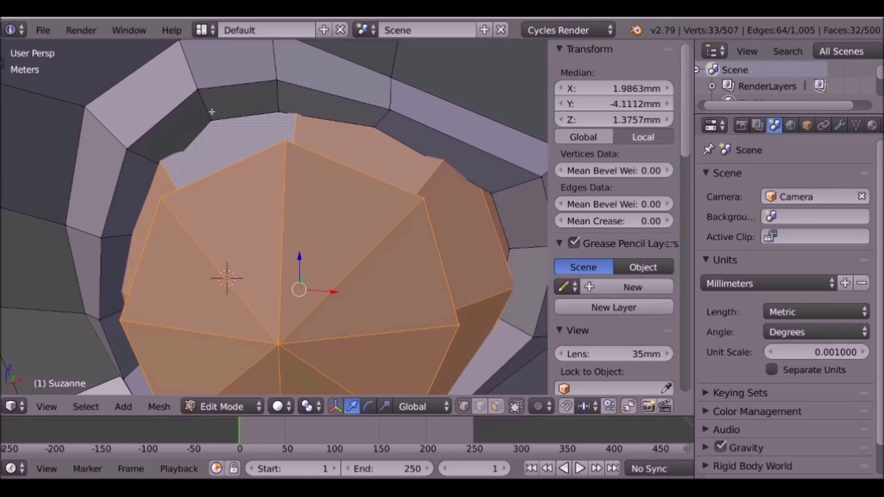
scroll(226, 147, "down", 5)
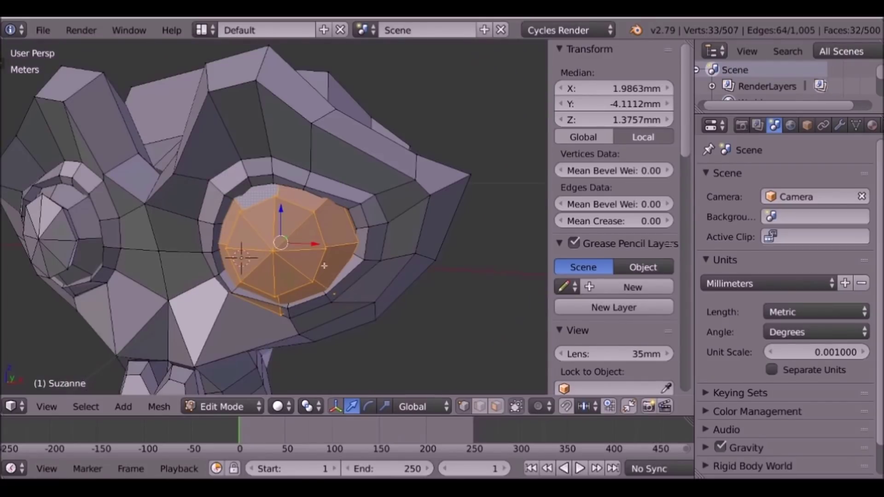
scroll(278, 249, "up", 3)
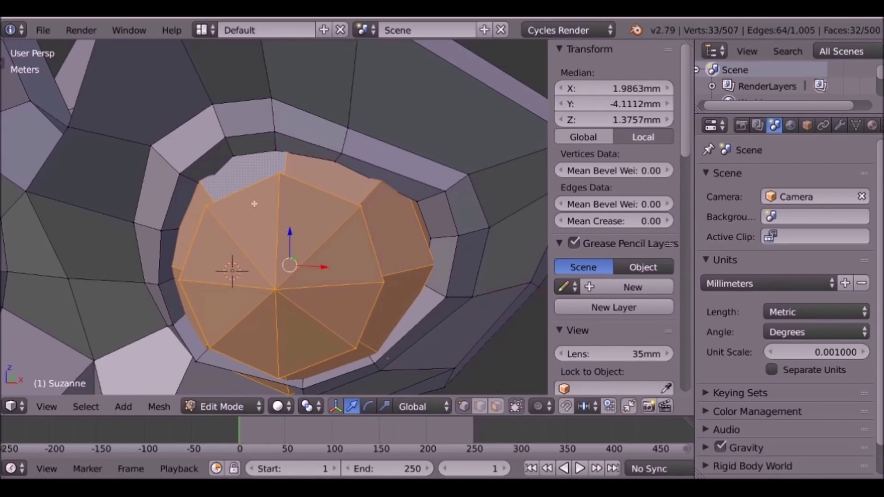
Step: Add a single loop cut through the upper inner quads of the positive-X eyeball, with an edge slide of about -0.126
key("ctrl+r")
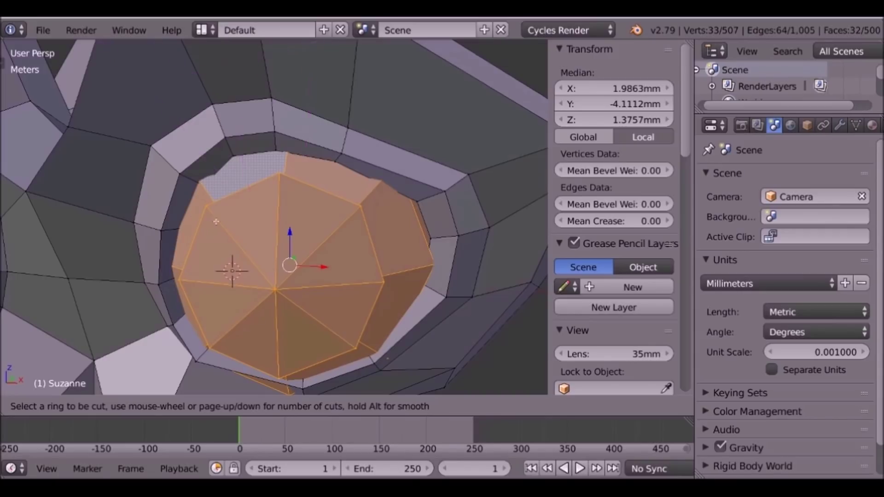
left_click(234, 177)
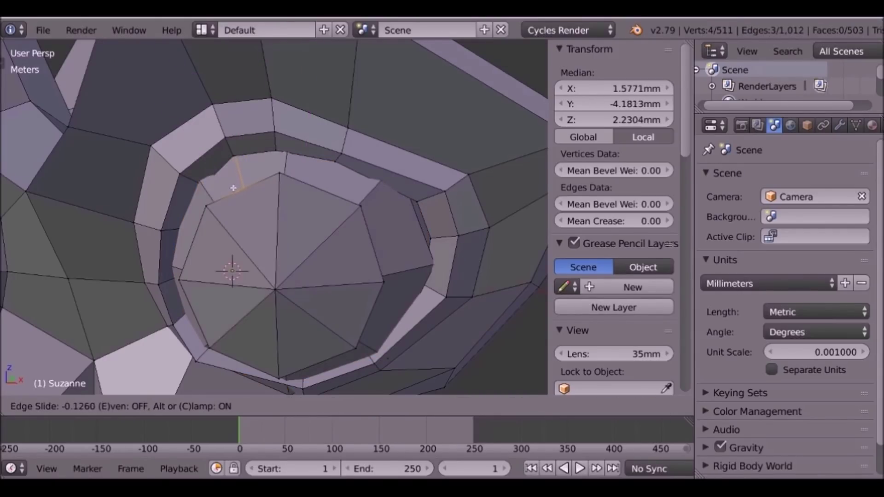
left_click(233, 188)
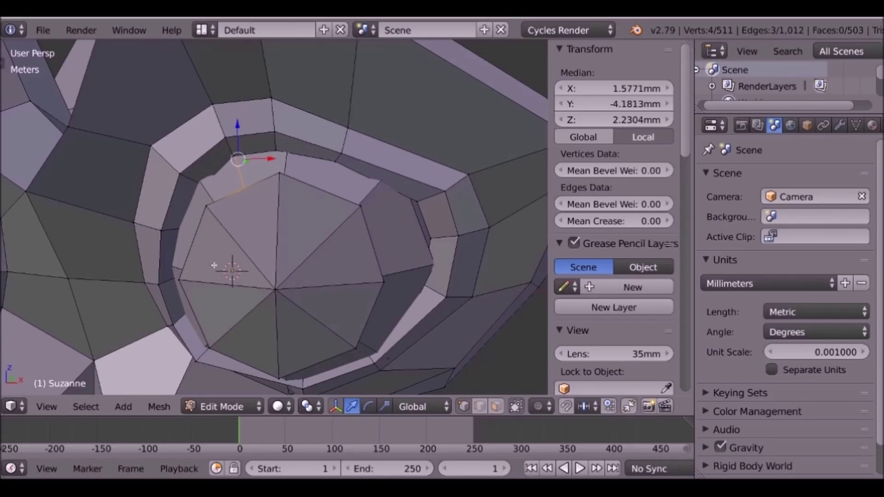
scroll(268, 238, "up", 2)
scroll(255, 254, "down", 2)
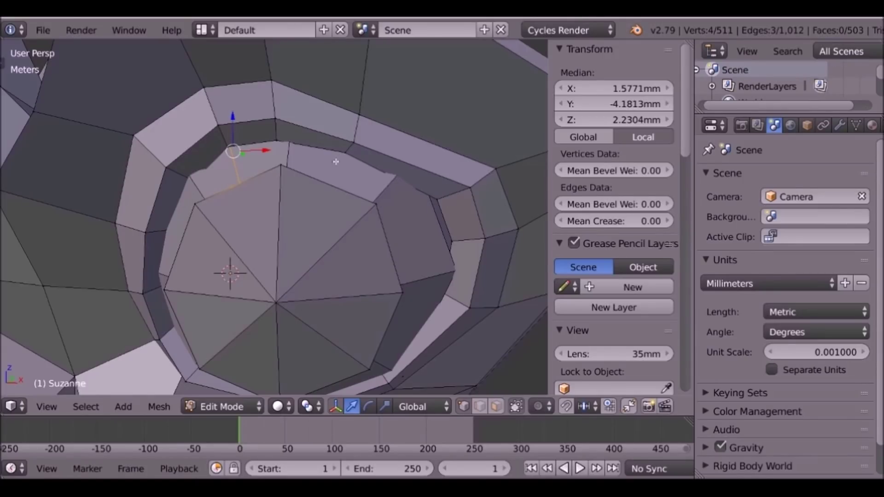
Step: Add a centred, unslid loop cut through the upper outer quads of the positive-X eyeball
key("ctrl+r")
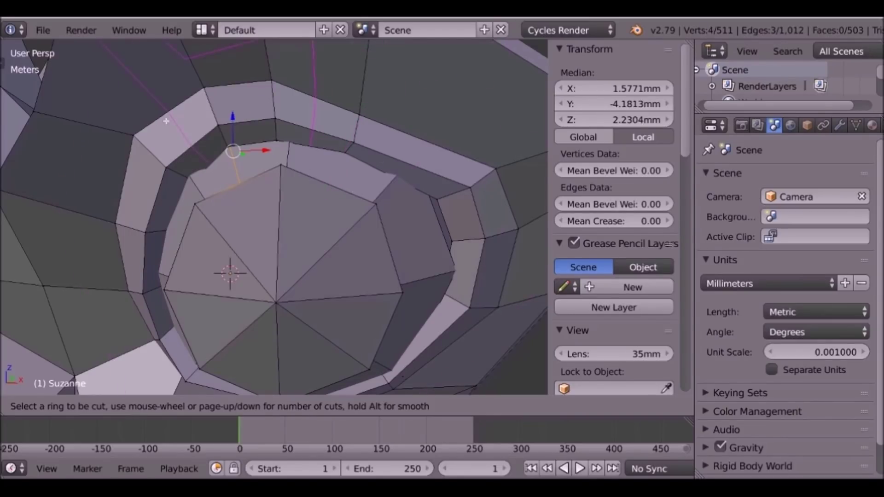
left_click(333, 176)
right_click(333, 177)
Step: Add a single loop cut through the lower outer quads of the positive-X eyeball, sliding it slightly upward
middle_click_drag(356, 193, 306, 201)
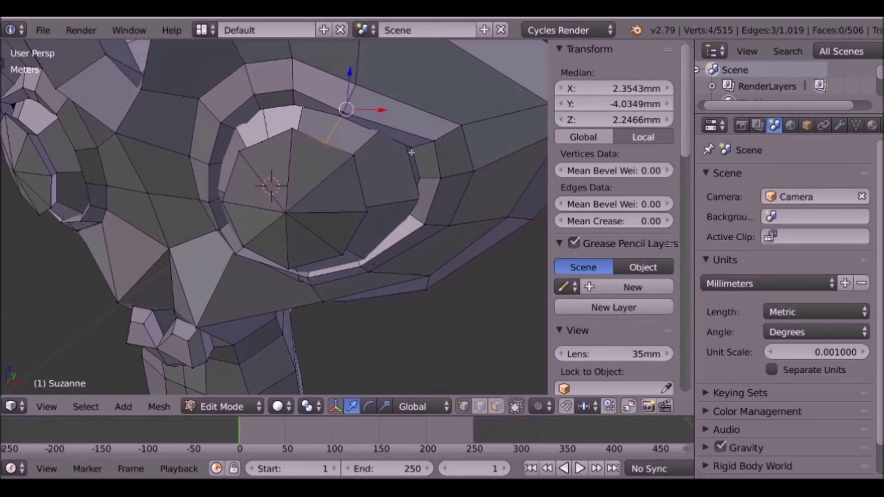
middle_click_drag(395, 190, 363, 158, "shift")
scroll(395, 119, "up", 2)
scroll(346, 159, "down", 2)
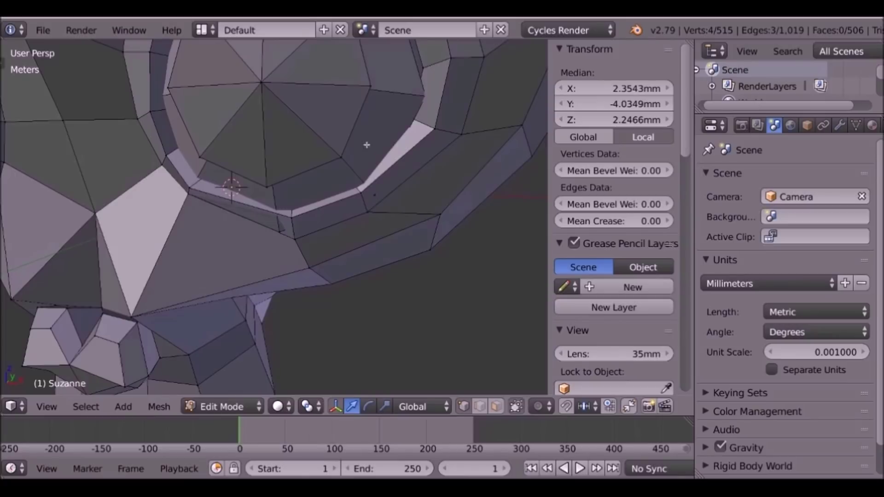
key("ctrl+r")
left_click(401, 130)
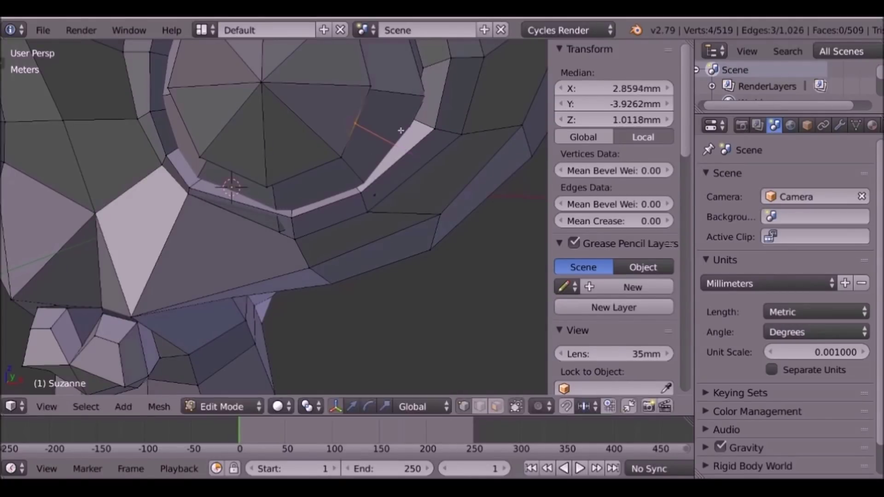
left_click(409, 102)
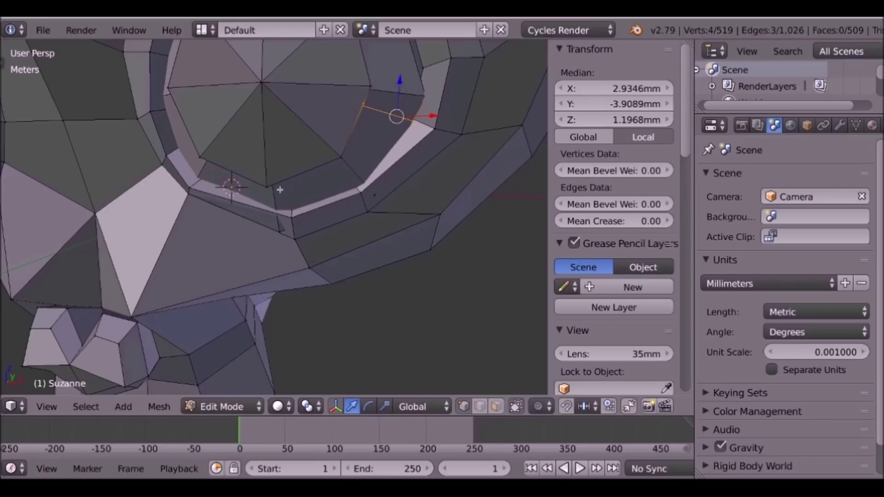
Step: Add a single loop cut through the lower inner quads of the positive-X eyeball
middle_click_drag(195, 159, 208, 162)
key("ctrl+r")
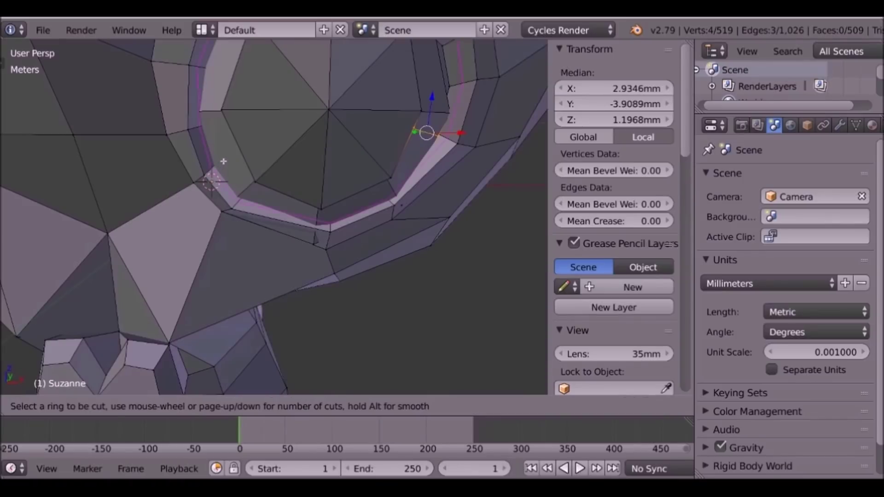
left_click(233, 152)
left_click(233, 160)
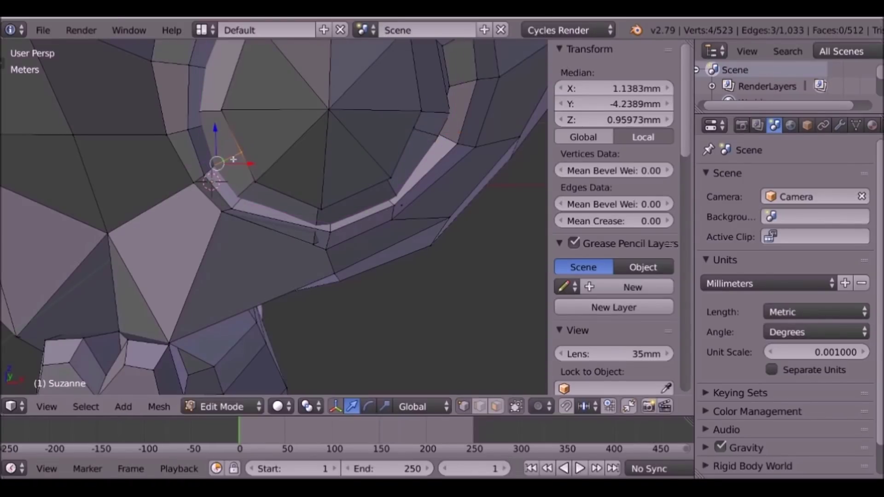
Step: Add a single loop cut through the inner side quads of the positive-X eyeball, above its midline, with an edge slide of about -0.195
middle_click_drag(216, 108, 206, 148)
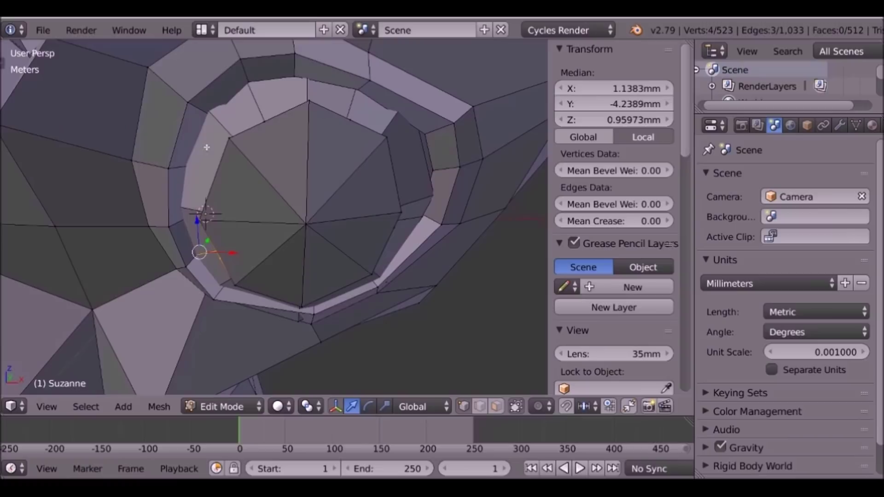
key("ctrl+r")
left_click(203, 165)
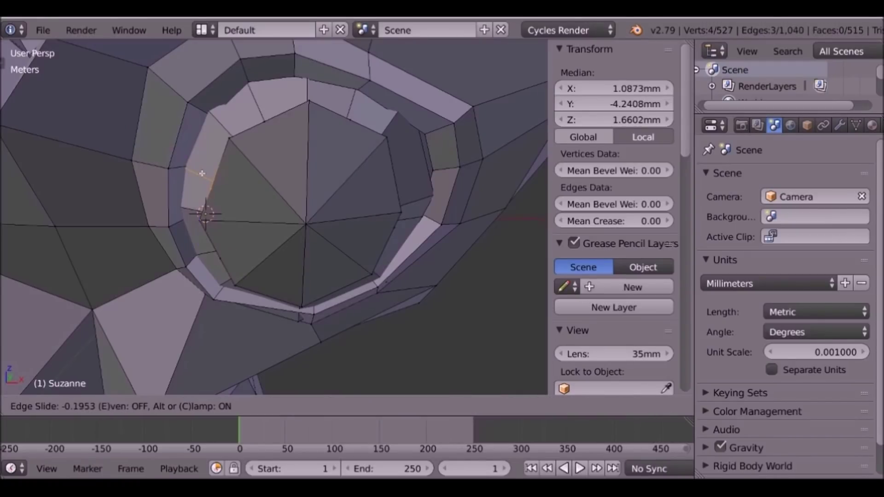
left_click(202, 173)
Step: Add a single loop cut through the upper inner quads of the negative-X eyeball, with an edge slide of about -0.053
scroll(249, 226, "down", 7)
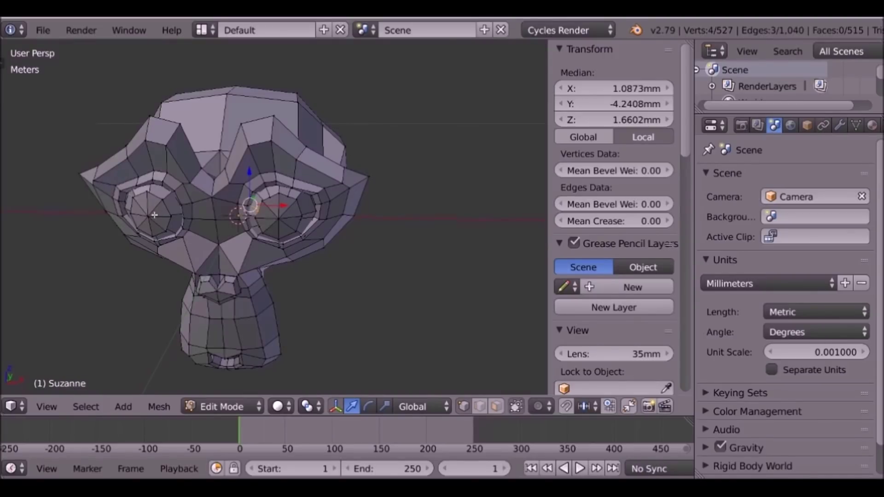
scroll(154, 215, "up", 7)
key("ctrl+r")
left_click(266, 174)
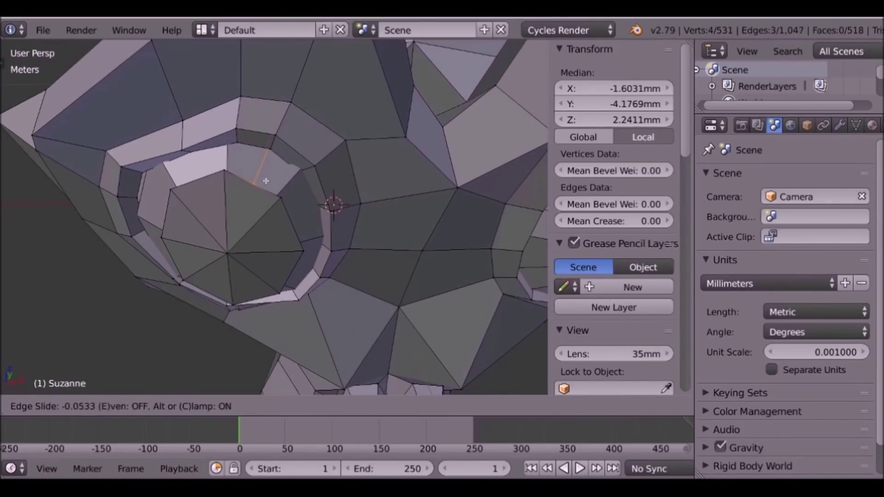
left_click(266, 181)
Step: Add three more single loop cuts around the negative-X eyeball, through its inner side and lower quads
key("ctrl+r")
double_click(304, 211)
middle_click_drag(304, 217, 300, 184)
key("ctrl+r")
double_click(287, 226)
middle_click_drag(250, 253, 211, 225)
key("ctrl+r")
left_click(202, 185)
left_click(202, 184)
key("ctrl+r")
double_click(203, 137)
key("ctrl+z")
Step: Add a loop cut through the upper outer quads of the negative-X eyeball and edge-slide it slightly
key("ctrl+r")
double_click(195, 130)
key("g")
key("g")
left_click(187, 124)
key("ctrl+space")
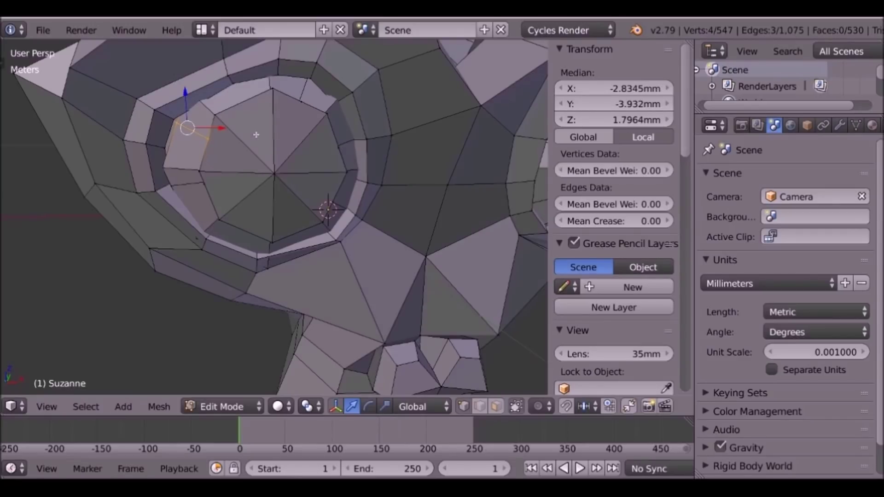
Step: Working from inside the head in face selection mode, select the face loop around the negative-X eyeball and delete its faces
scroll(331, 120, "down", 8)
scroll(316, 219, "up", 6)
middle_click_drag(405, 212, 254, 231)
key("a")
scroll(254, 231, "up", 4)
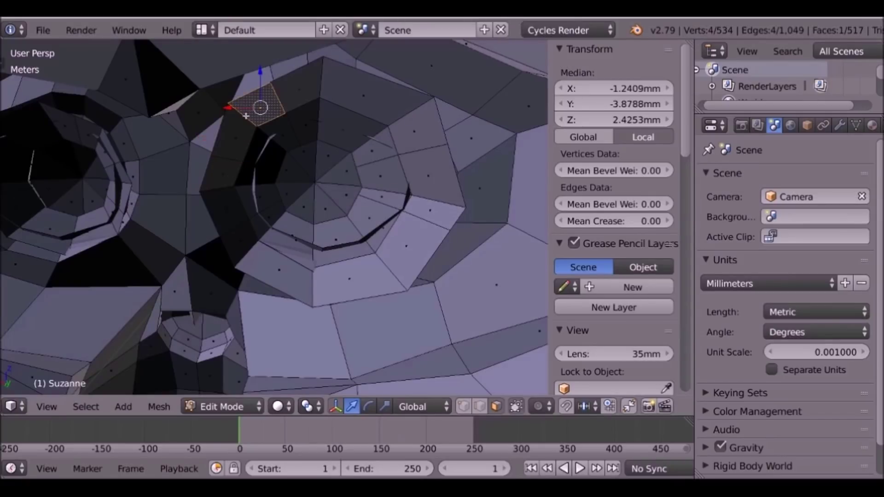
left_click(246, 117, "alt")
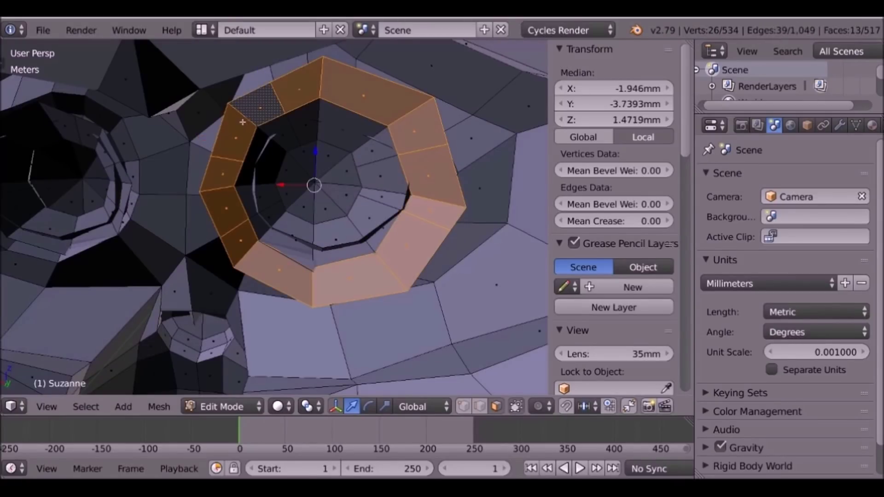
key("x")
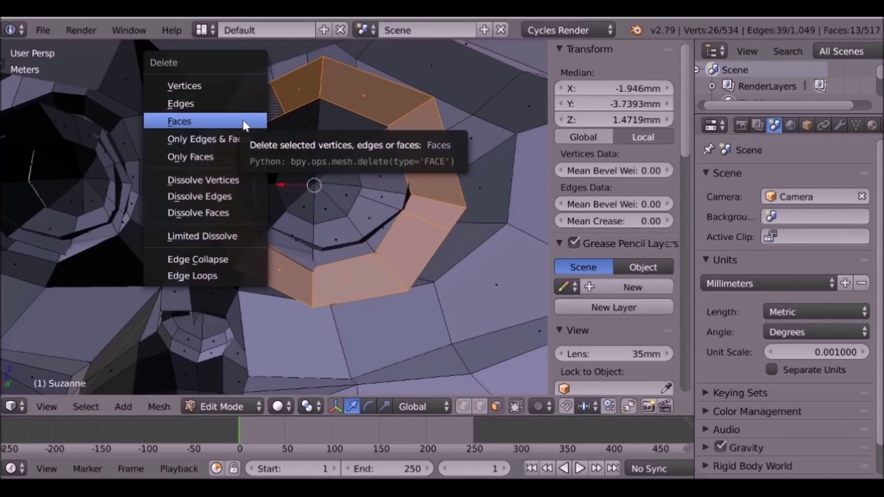
left_click(243, 118)
Step: Switch to vertex selection and pick single vertices along the outer side of the open gap around the positive-X eyeball
scroll(289, 114, "up", 5)
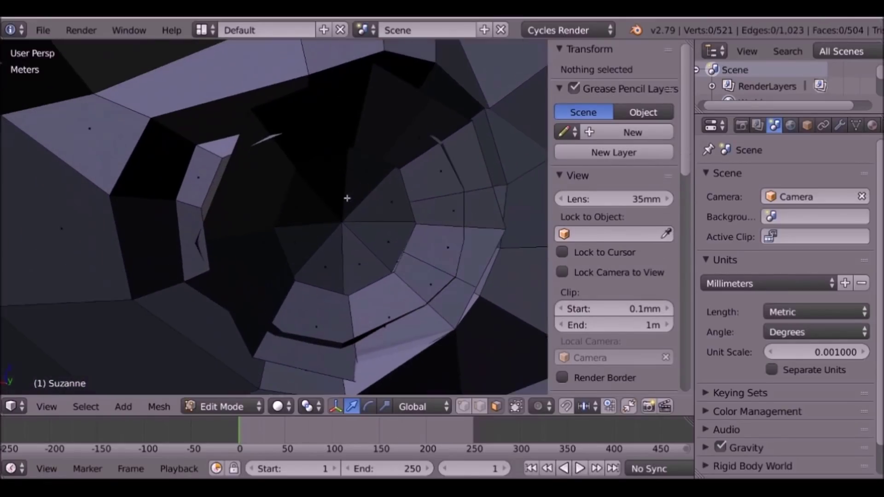
middle_click_drag(347, 198, 317, 186)
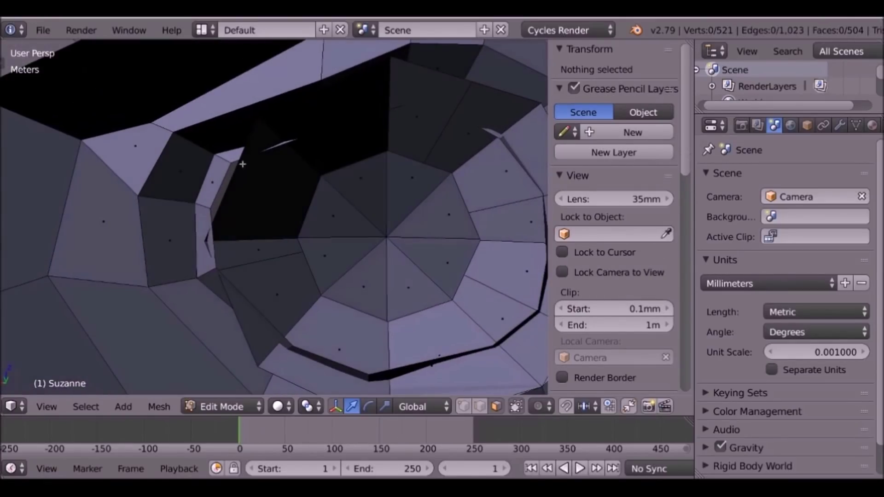
left_click(458, 405)
right_click(230, 164)
right_click(227, 162)
right_click(212, 206)
right_click(205, 239)
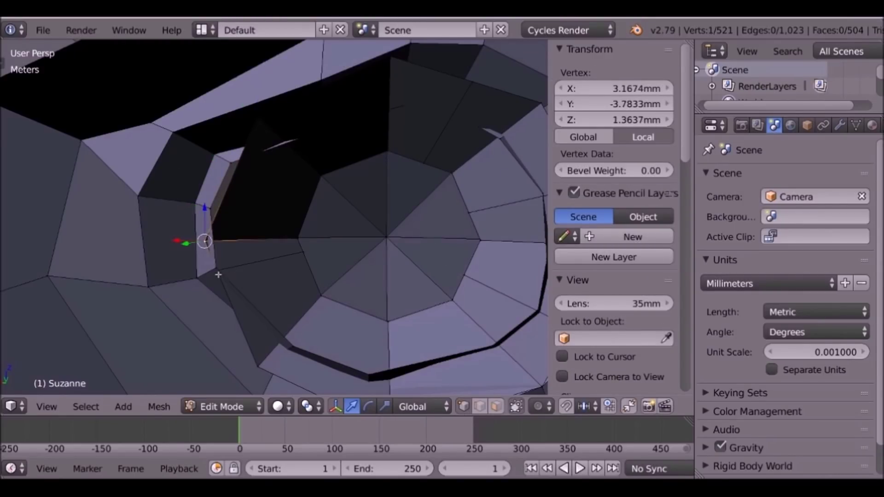
Step: Select the open edge loop of the positive-X eye socket, and separately the facing edge loop of the eyeball
middle_click_drag(342, 189, 284, 228, "shift")
mouse_move(294, 168)
middle_mouse_down()
mouse_move(330, 170)
mouse_move(295, 187)
middle_mouse_up()
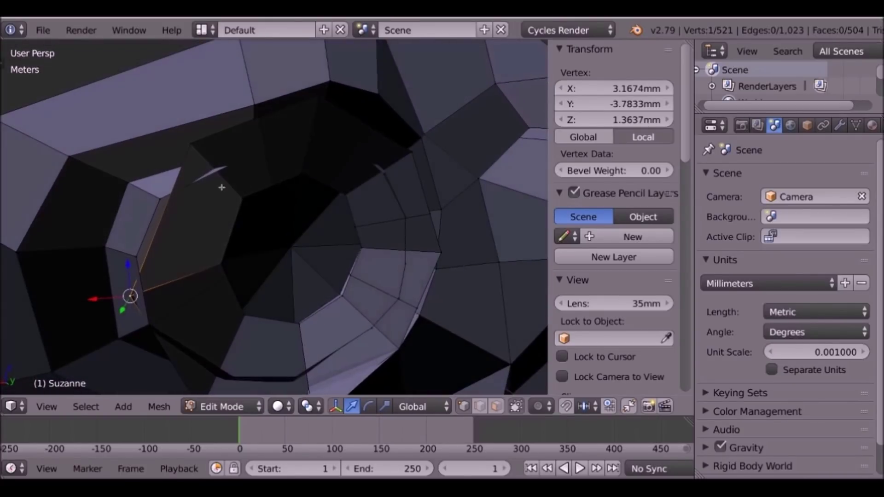
right_click(158, 195)
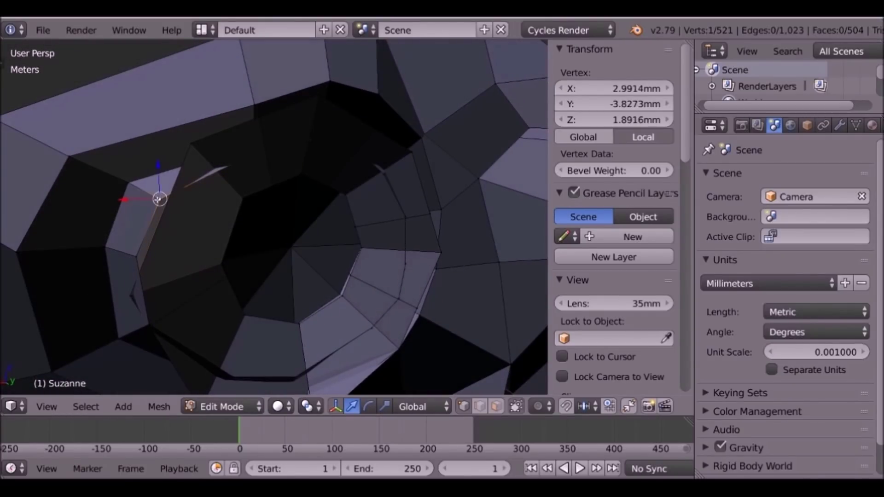
right_click(153, 221, "alt")
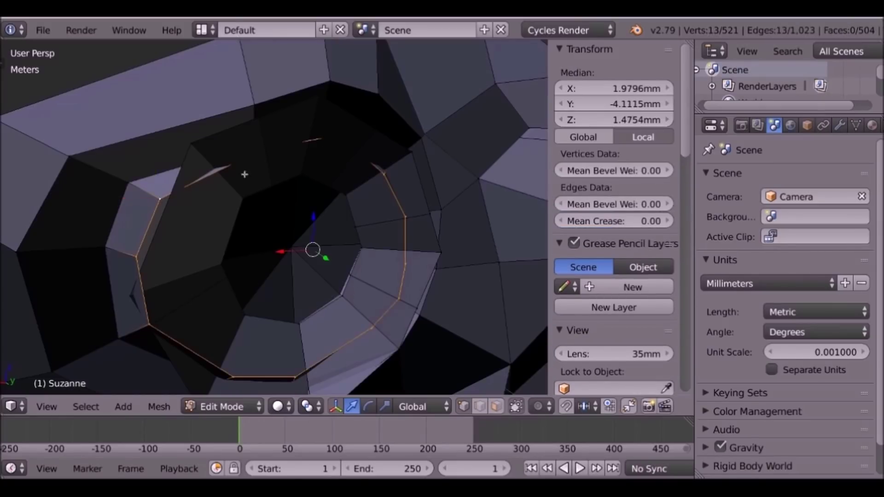
right_click(238, 127, "alt")
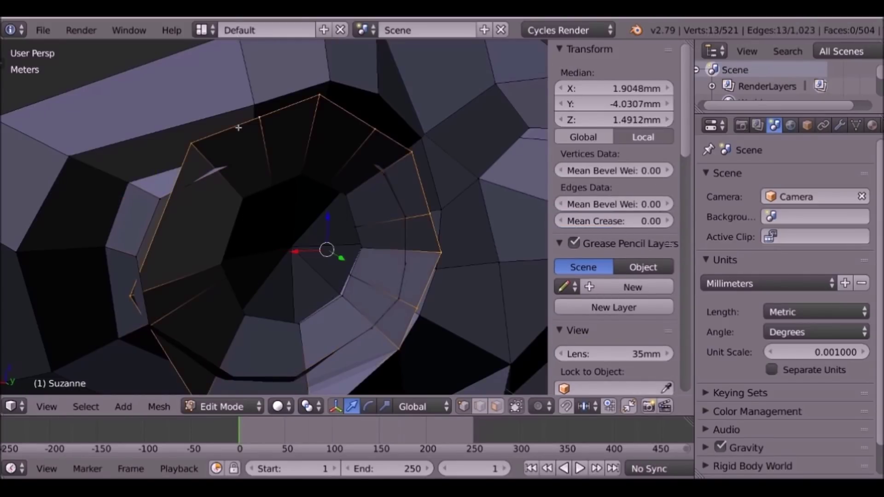
right_click(197, 145)
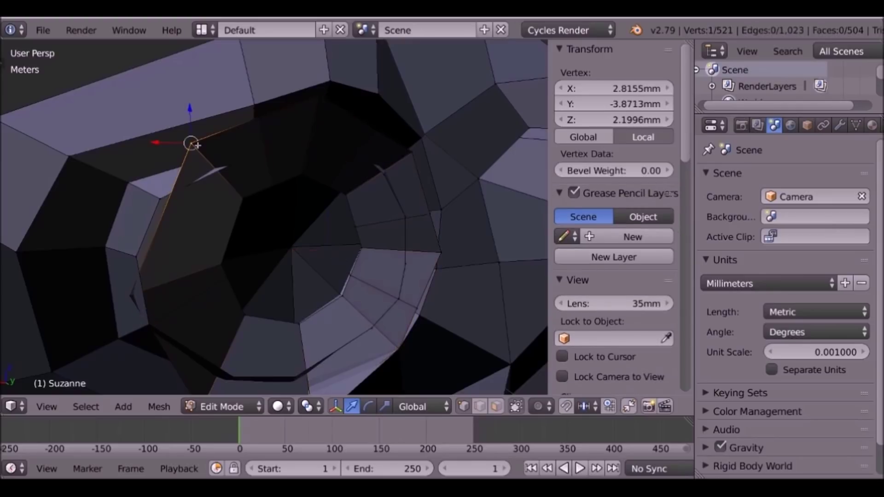
right_click(158, 197, "shift")
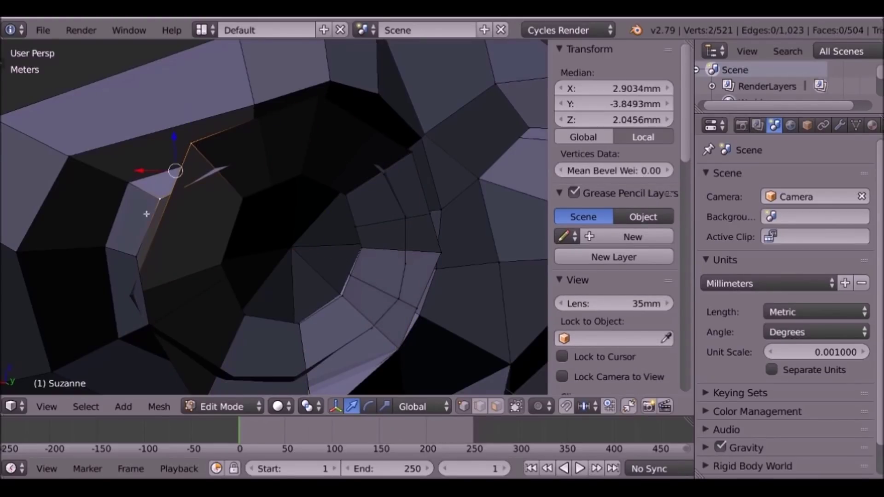
key("space")
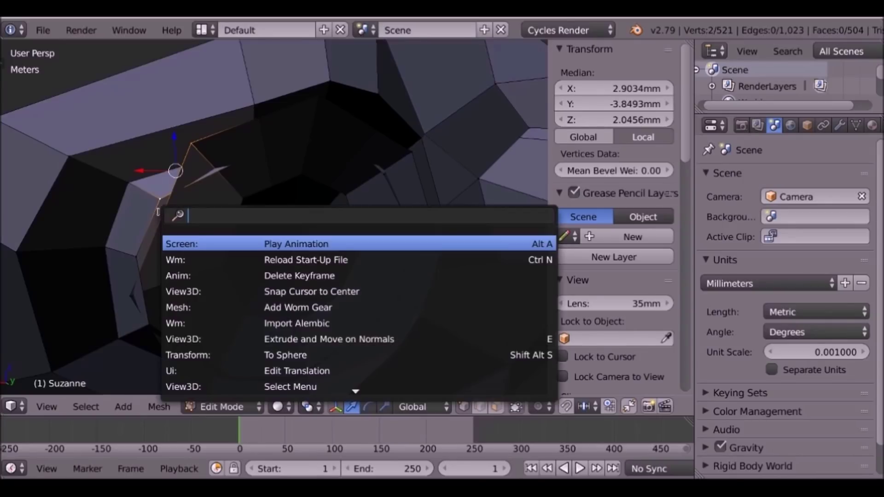
type("merge")
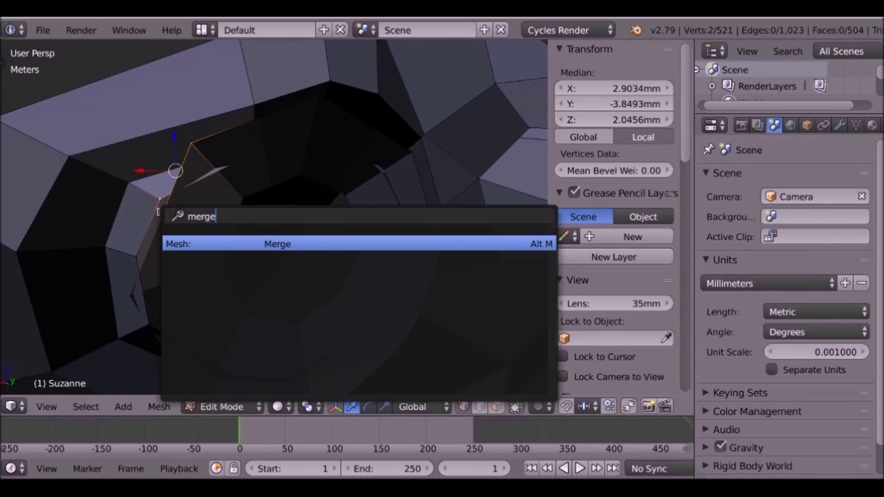
key("Return")
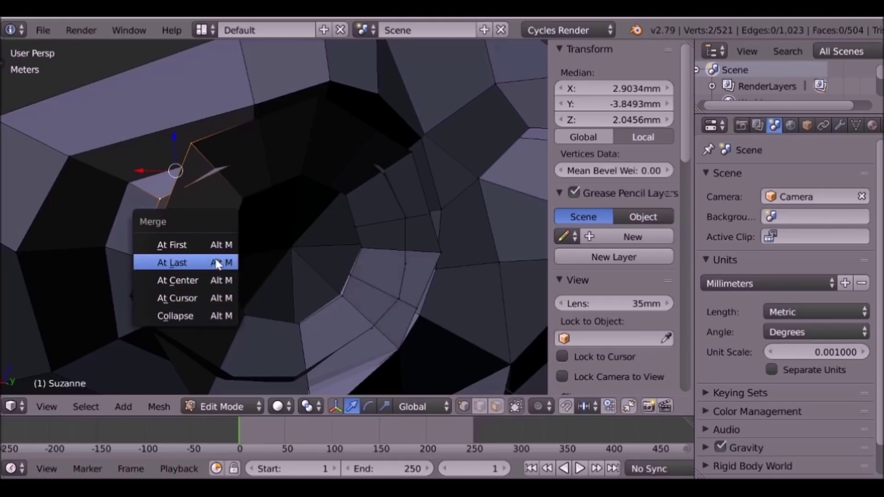
Step: Select the upper outer socket vertex of the positive-X eye, add the facing eyeball vertex, and merge them At First
right_click(163, 202)
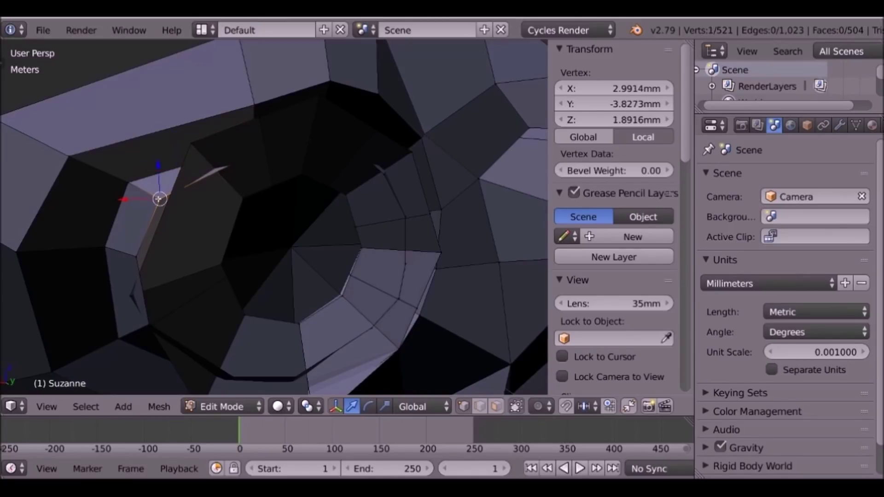
right_click(191, 146, "shift")
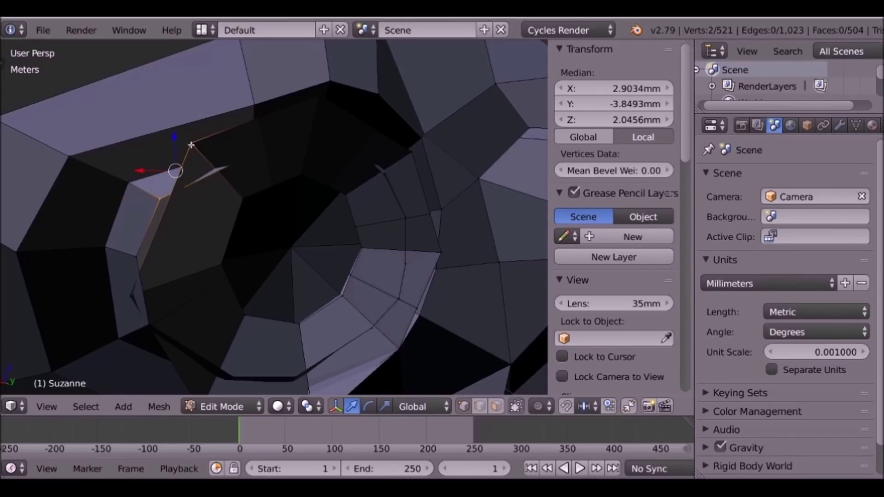
key("space")
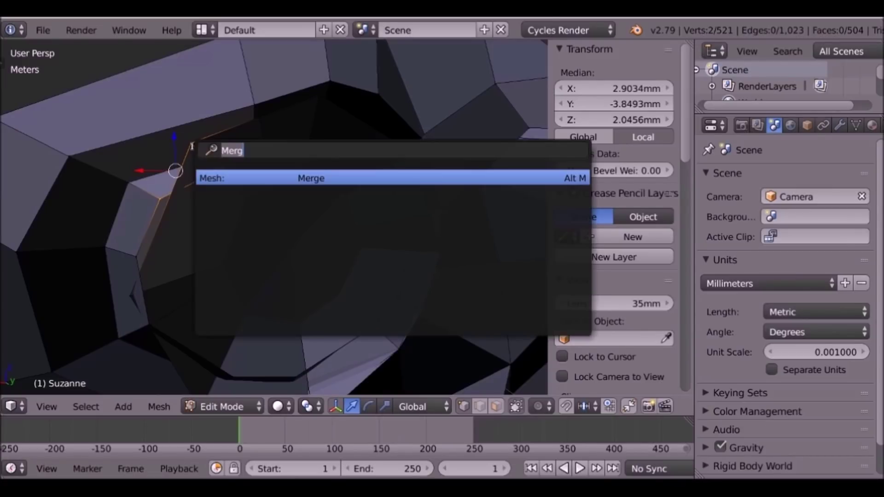
left_click(289, 179)
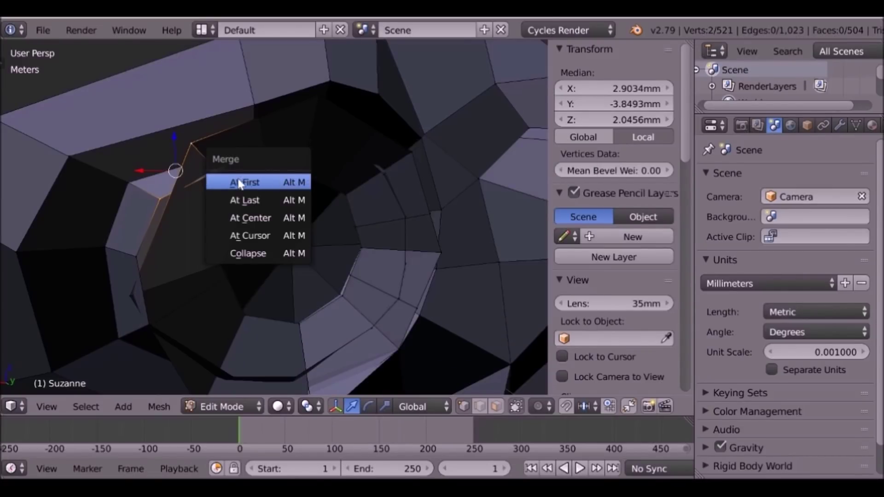
left_click(255, 180)
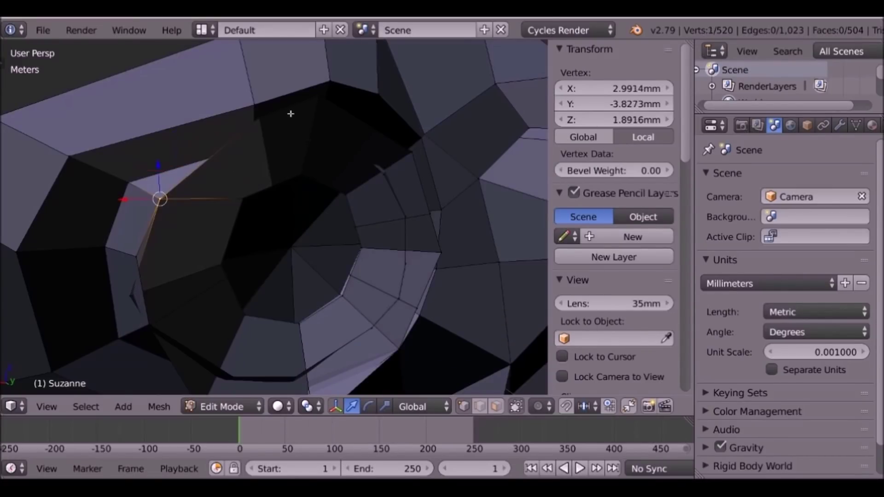
Step: From inside the head, select the next pair of facing gap vertices on the positive-X eye's outer side and merge them At First
middle_click_drag(147, 207, 261, 221)
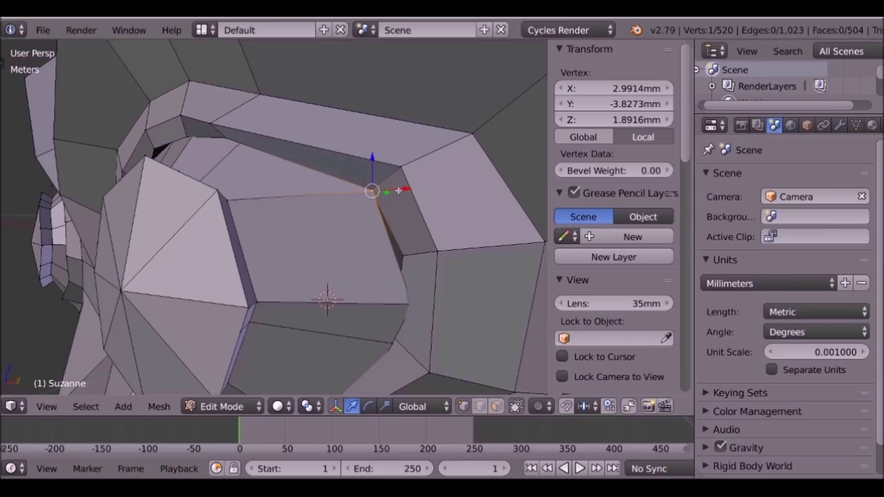
middle_click_drag(453, 216, 286, 211)
middle_click_drag(187, 252, 299, 216)
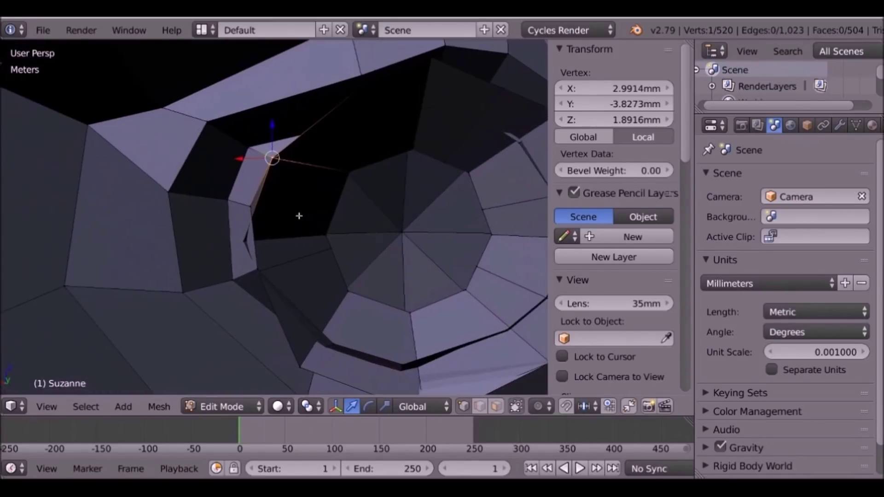
right_click(222, 250)
right_click(239, 197, "shift")
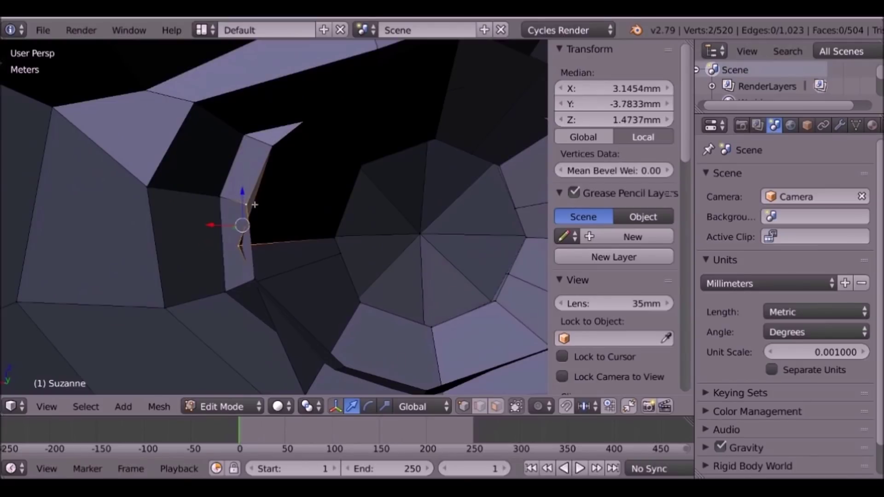
key("space")
type("Merg")
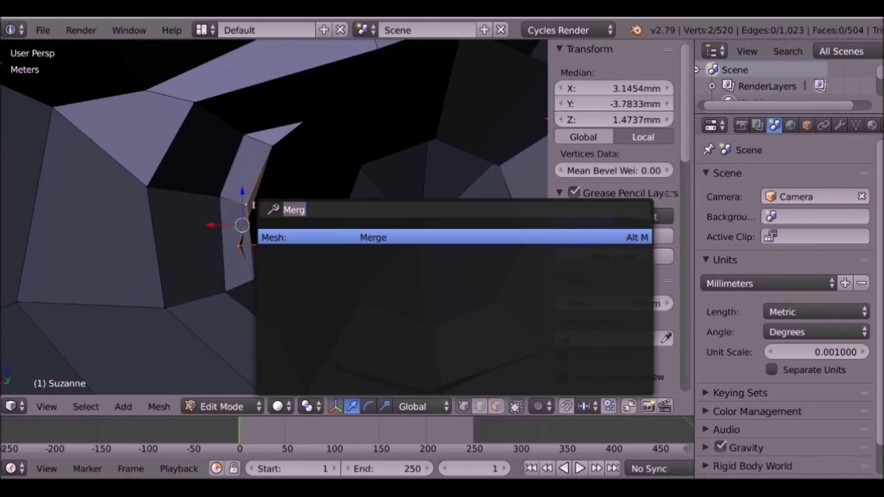
key("Return")
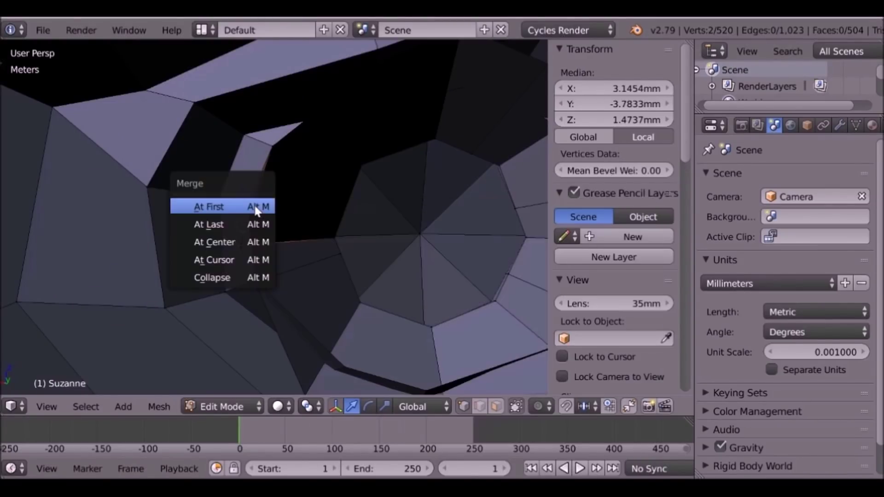
left_click(255, 208)
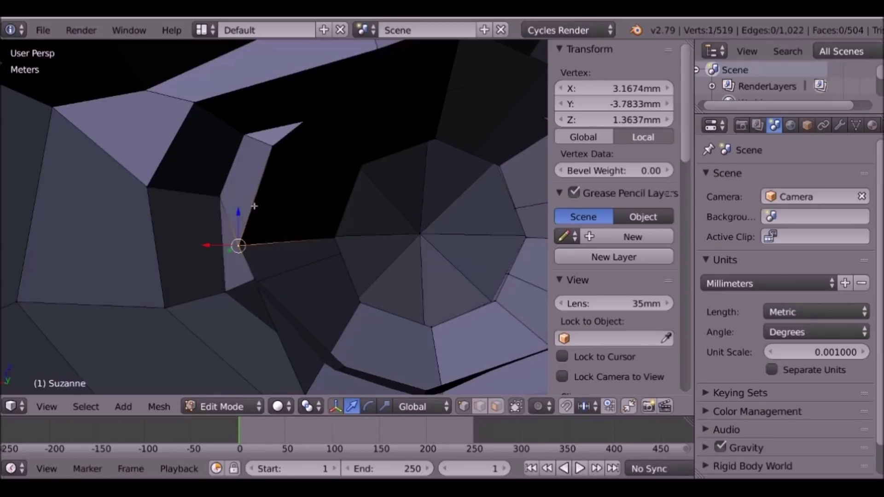
Step: Select the facing vertices just below mid-height on the positive-X eye's outer gap and merge them
middle_click_drag(265, 235, 301, 248)
middle_click_drag(272, 295, 200, 246, "shift")
right_click(241, 249)
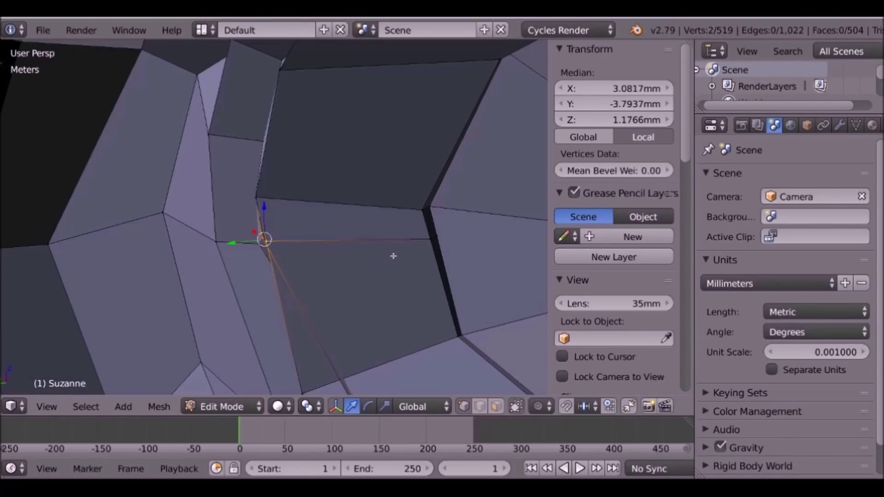
scroll(366, 298, "down", 4)
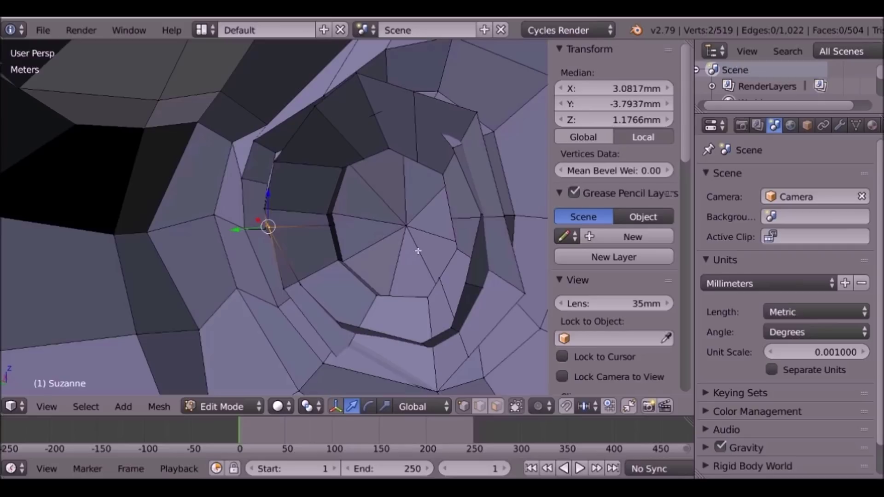
scroll(349, 243, "down", 10)
middle_click_drag(389, 242, 293, 246)
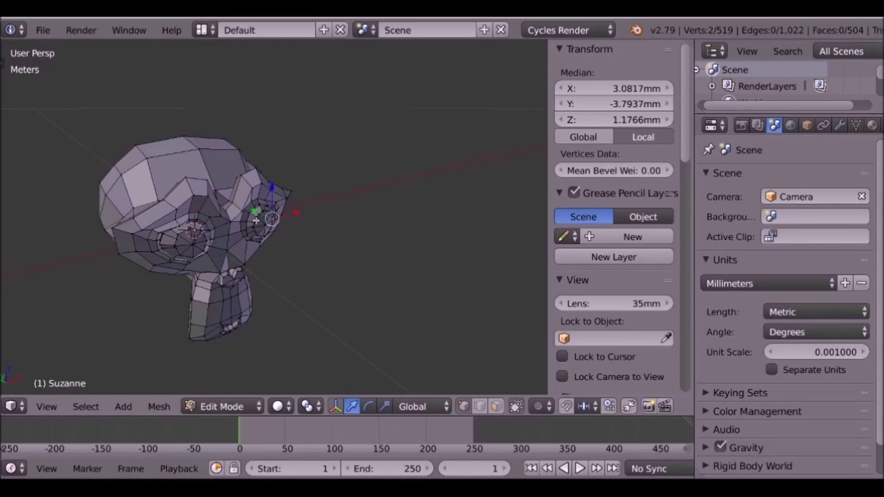
mouse_move(248, 226)
middle_mouse_down()
mouse_move(276, 210)
mouse_move(264, 240)
mouse_move(258, 224)
middle_mouse_up()
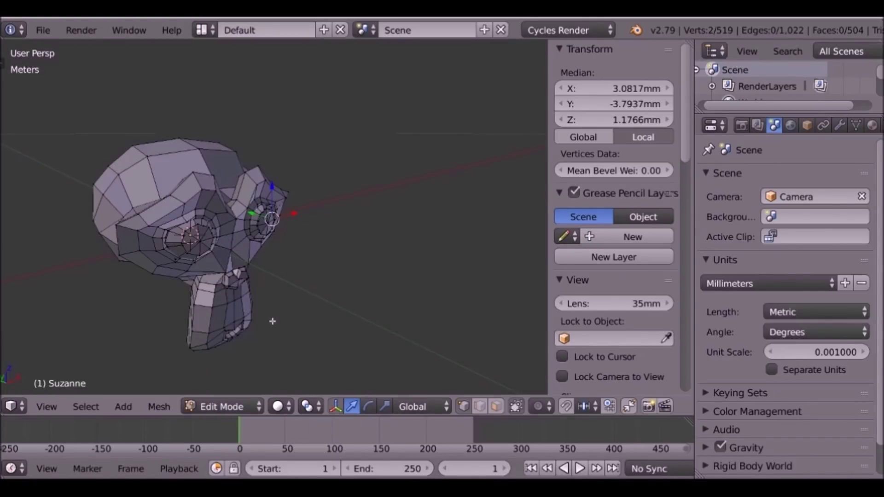
middle_click_drag(271, 320, 418, 318)
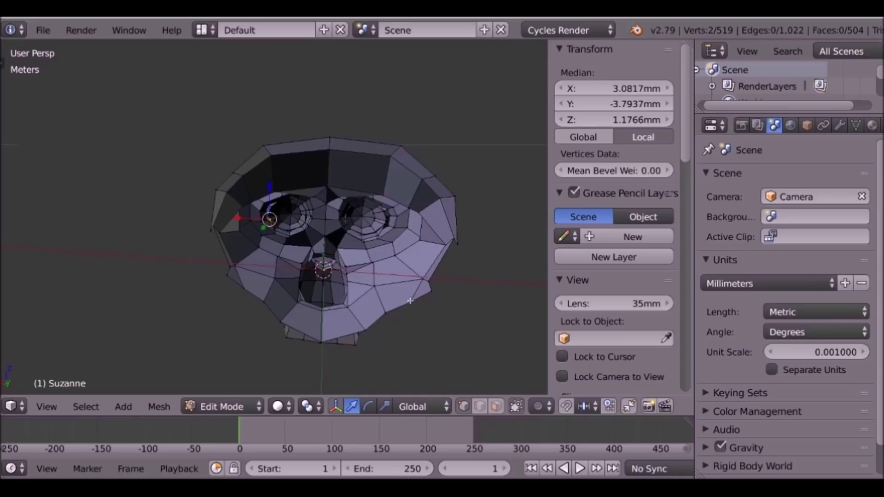
scroll(411, 299, "up", 10)
key("alt+m")
left_click(326, 249)
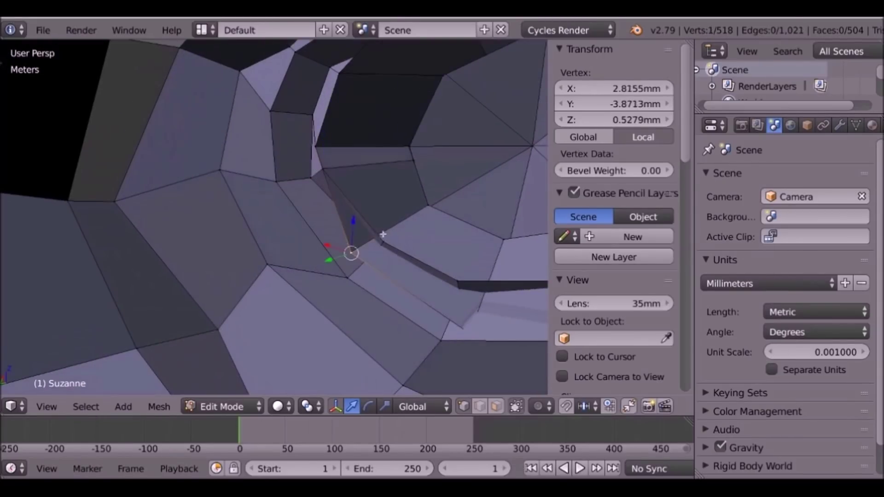
Step: Undo the last two actions, then select the facing gap vertices at the positive-X eye's lower outer corner and merge them
middle_click_drag(418, 243, 375, 219, "shift")
key("ctrl+z")
key("ctrl+z")
right_click(338, 219)
right_click(309, 228, "shift")
key("alt+m")
left_click(311, 229)
Step: Select the two facing gap vertices at the bottom of the positive-X eye and merge them At First
right_click(415, 253)
right_click(408, 296, "shift")
key("space")
type("merge")
key("Return")
left_click(391, 273)
Step: Select the two facing gap vertices at the positive-X eye's lower inner corner, using wireframe display, and merge them At First
middle_click_drag(391, 273, 304, 240)
right_click(295, 226)
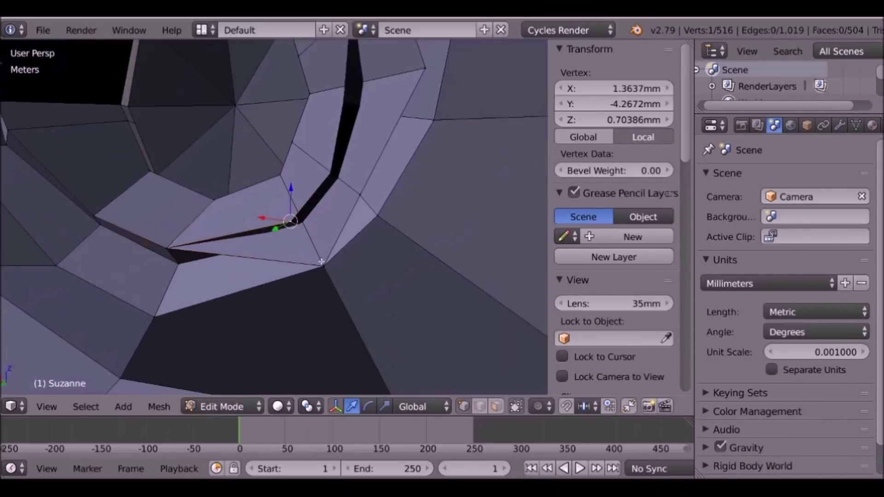
right_click(328, 281, "shift")
scroll(334, 257, "up", 3)
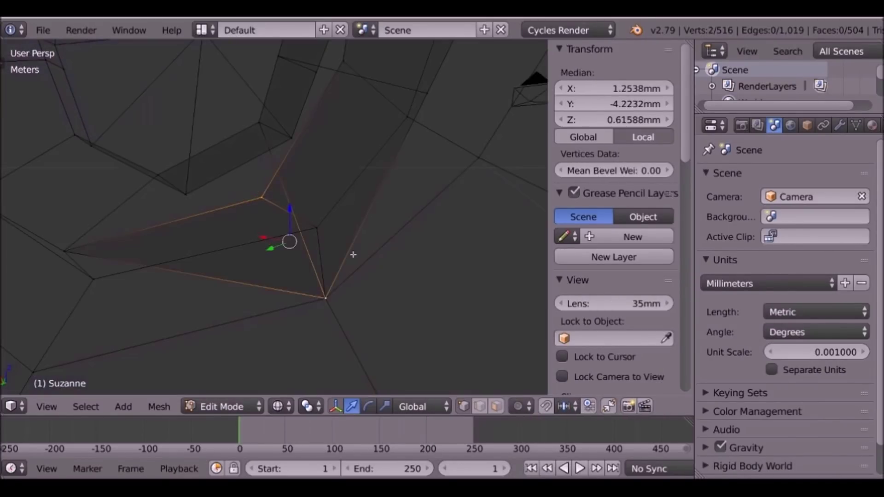
key("space")
key("Return")
left_click(355, 257)
Step: Merge the next pair of facing gap vertices above the lower inner corner of the positive-X eye At First
middle_click_drag(355, 257, 368, 240)
right_click(437, 294)
right_click(364, 240, "shift")
middle_click_drag(380, 176, 394, 199)
key("space")
key("Return")
left_click(398, 201)
Step: Select the facing gap vertices midway up the positive-X eye's inner side and merge them
right_click(354, 105)
right_click(419, 132, "shift")
middle_click_drag(354, 105, 272, 184)
key("space")
key("Return")
Step: Select the facing gap vertices on the upper part of the positive-X eye's inner side and merge them At First
right_click(265, 164)
right_click(319, 151, "shift")
key("space")
key("Return")
left_click(322, 150)
Step: Select the two facing gap vertices at the positive-X eye's upper inner corner and merge them At First
middle_click_drag(321, 150, 301, 203)
right_click_drag(302, 202, 312, 181)
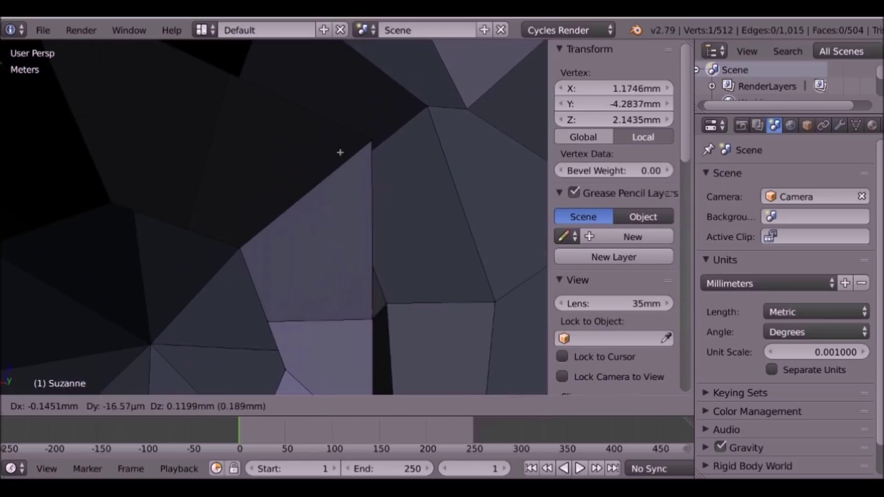
right_click(369, 143, "shift")
key("space")
key("Return")
left_click(370, 143)
Step: Merge the next facing vertex pair along the upper edge of the positive-X eye's gap, just past the inner corner, At First
middle_click_drag(228, 152, 191, 230)
right_click(189, 233)
right_click(344, 141, "shift")
key("space")
key("Return")
middle_click_drag(148, 263, 240, 207)
left_click(346, 142)
Step: Select the two facing gap vertices at the top middle of the positive-X eye and merge them At First
right_click(172, 213)
middle_click_drag(260, 253, 230, 257)
right_click(166, 202, "shift")
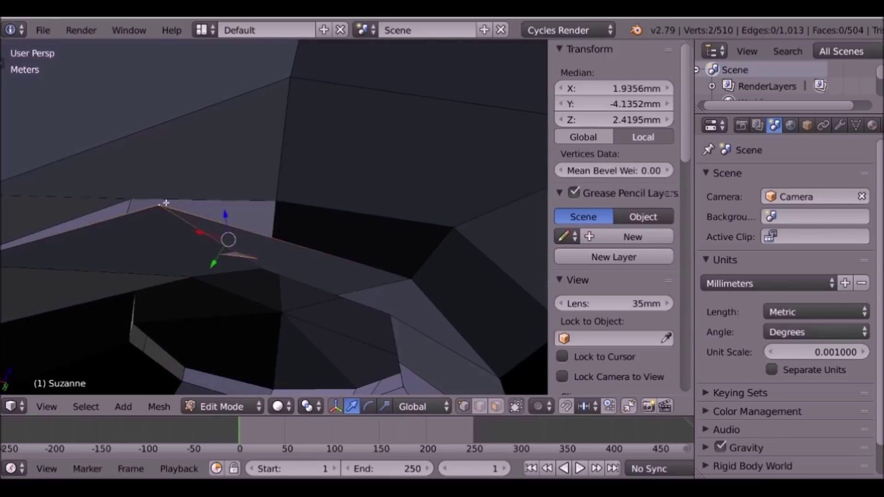
key("space")
key("Return")
left_click(167, 203)
Step: Merge the last open vertex pair at the top outer side of the positive-X eye At First
middle_click_drag(106, 207, 152, 214)
right_click(68, 231)
middle_click_drag(74, 228, 212, 248)
right_click(222, 241, "shift")
key("space")
key("Return")
left_click(223, 243)
Step: Examine the closed seam around the positive-X eye from the front and the side
middle_click_drag(130, 272, 419, 237)
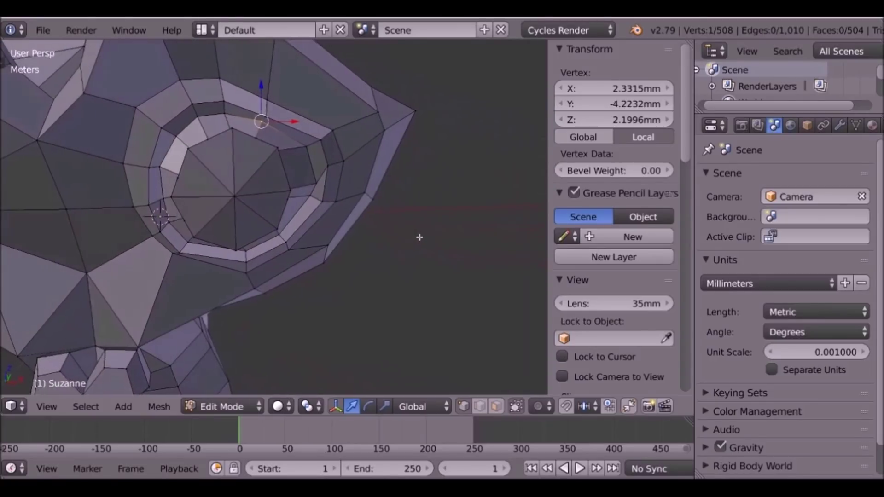
scroll(243, 124, "up", 2)
middle_click_drag(228, 175, 277, 182)
middle_click_drag(156, 155, 362, 160)
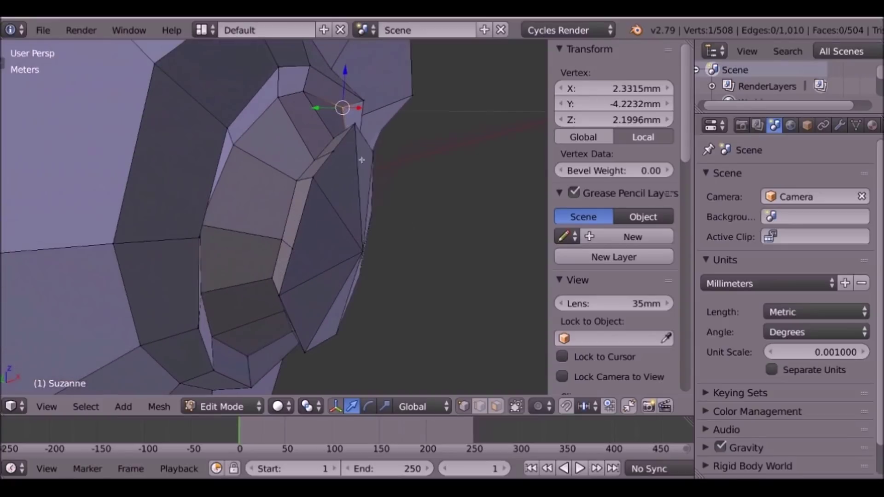
scroll(342, 243, "down", 7)
middle_click_drag(344, 242, 161, 196)
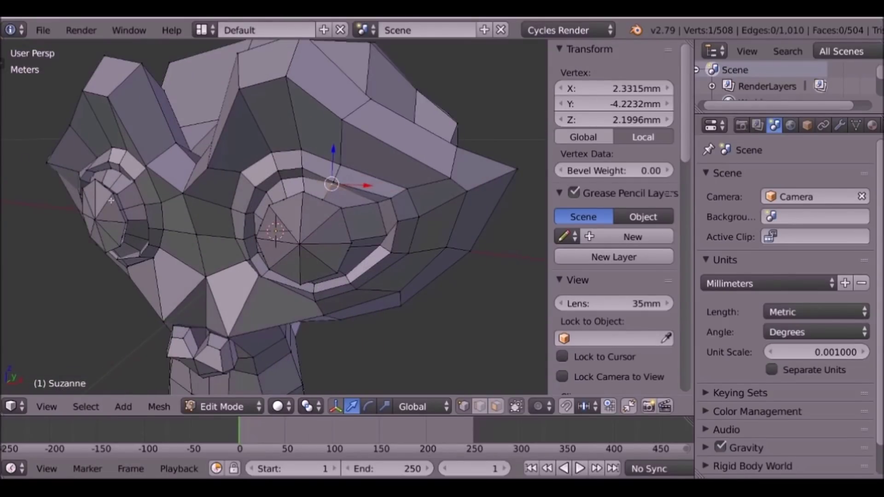
Step: Working inside the head, select the facing gap vertices on the negative-X eye's inner side and merge them At First
middle_click_drag(354, 221, 122, 210)
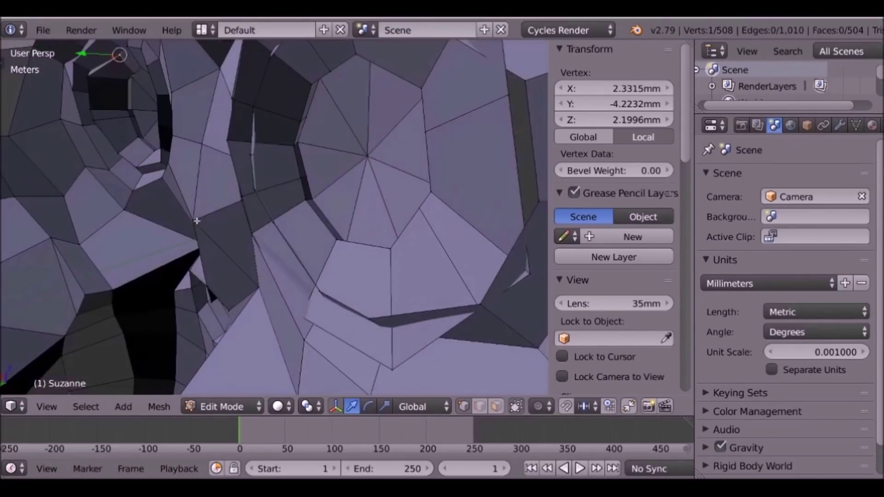
mouse_move(256, 202)
middle_mouse_down()
mouse_move(273, 215)
mouse_move(332, 211)
mouse_move(268, 208)
middle_mouse_up()
right_click(215, 191)
middle_click_drag(212, 208, 206, 186)
right_click(125, 220, "shift")
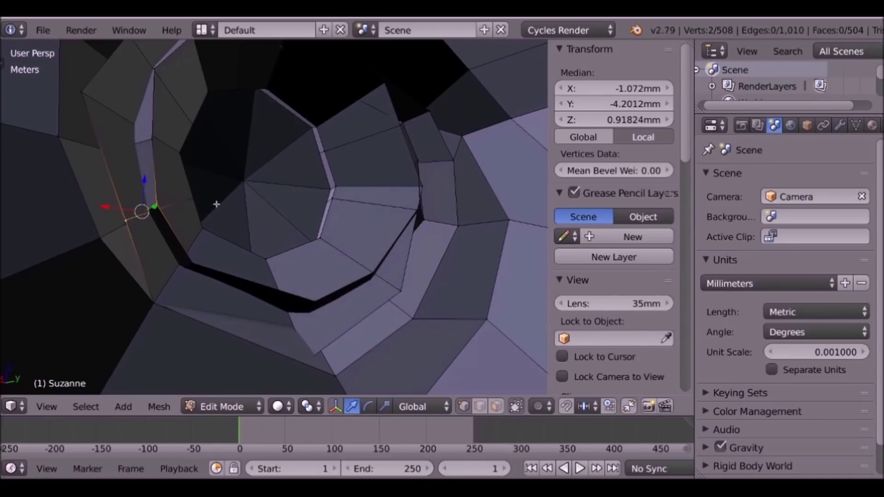
key("space")
type("Merg")
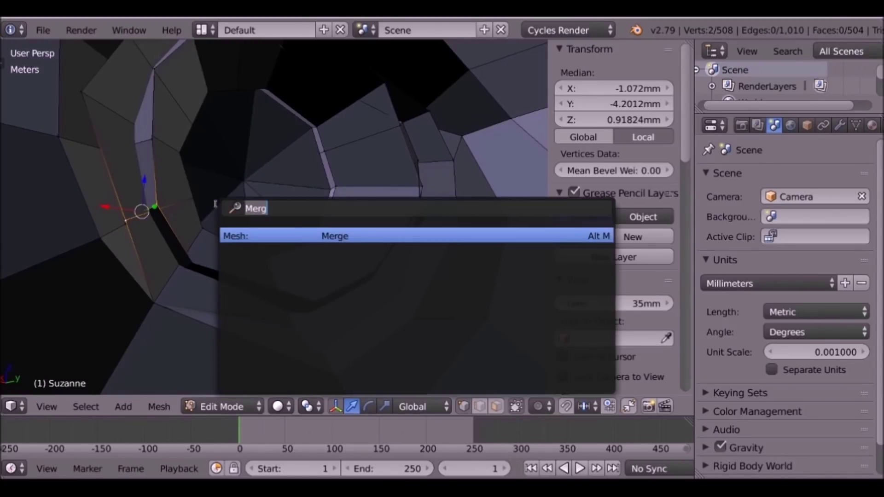
key("Return")
left_click(216, 203)
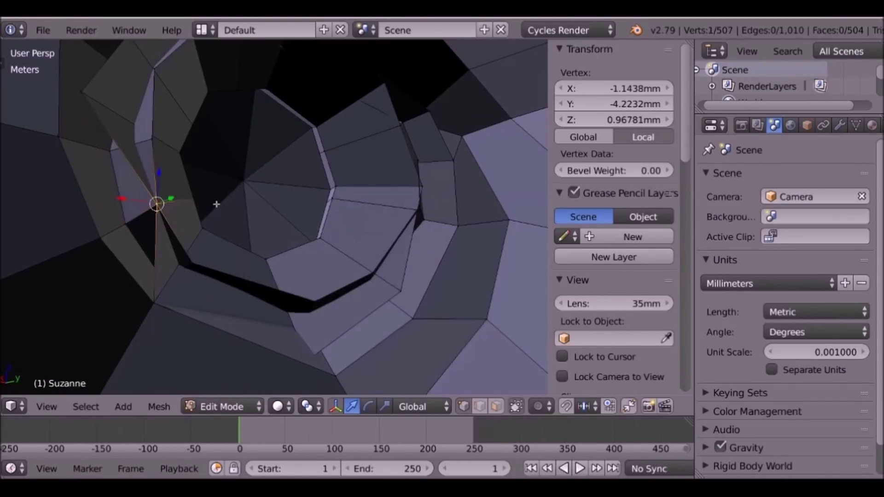
Step: Select the facing gap vertices at the negative-X eye's lower inner corner, checking the second one in wireframe, and merge them At First
middle_click_drag(205, 271, 151, 291)
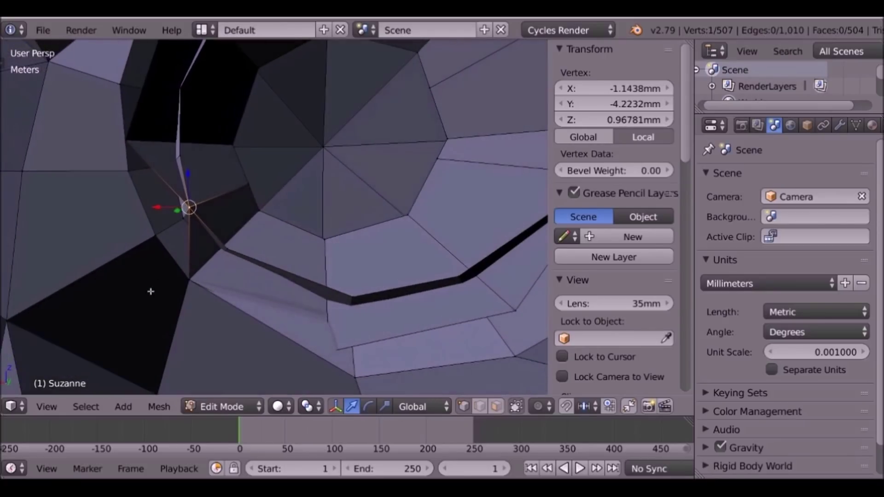
right_click(226, 244)
right_click(192, 278, "shift")
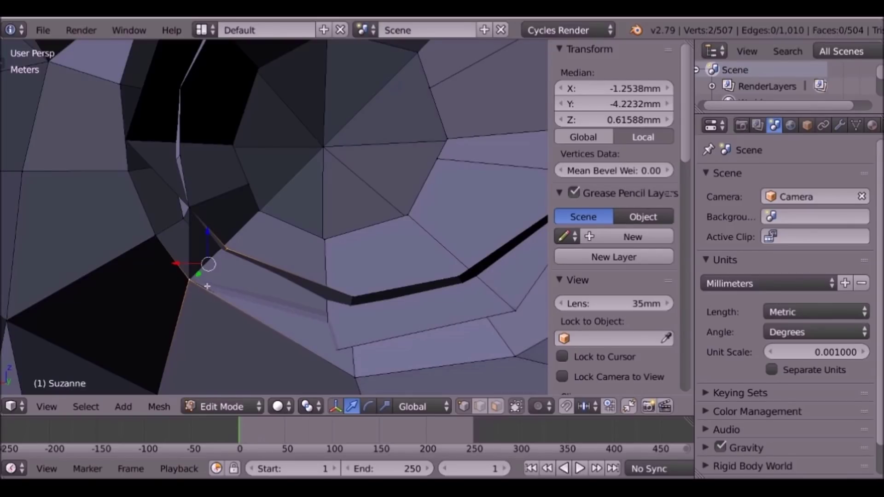
middle_click_drag(217, 275, 245, 238)
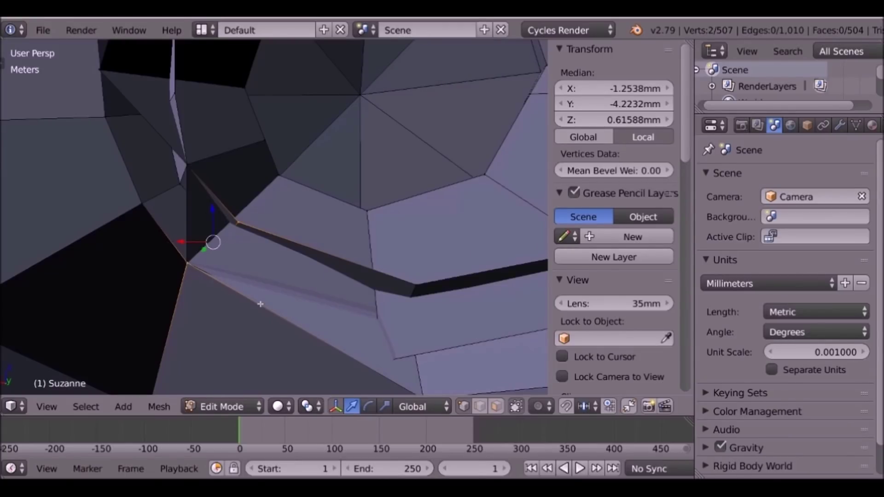
right_click(185, 264, "shift")
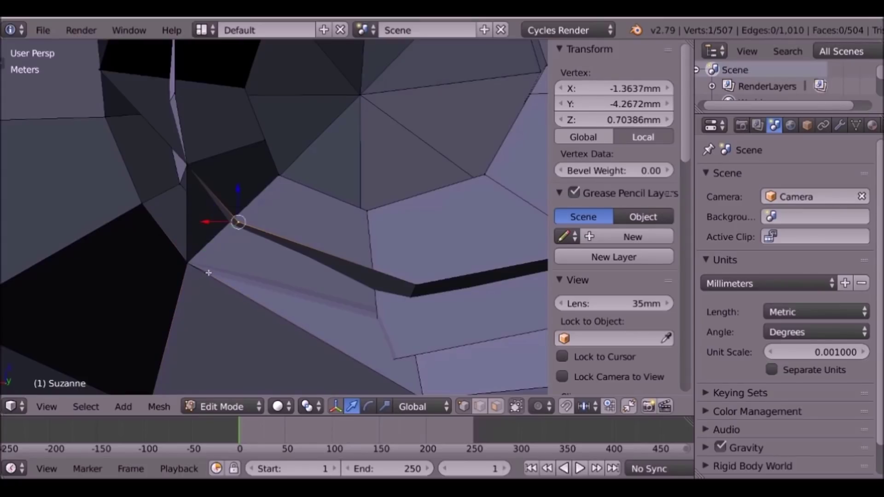
key("z")
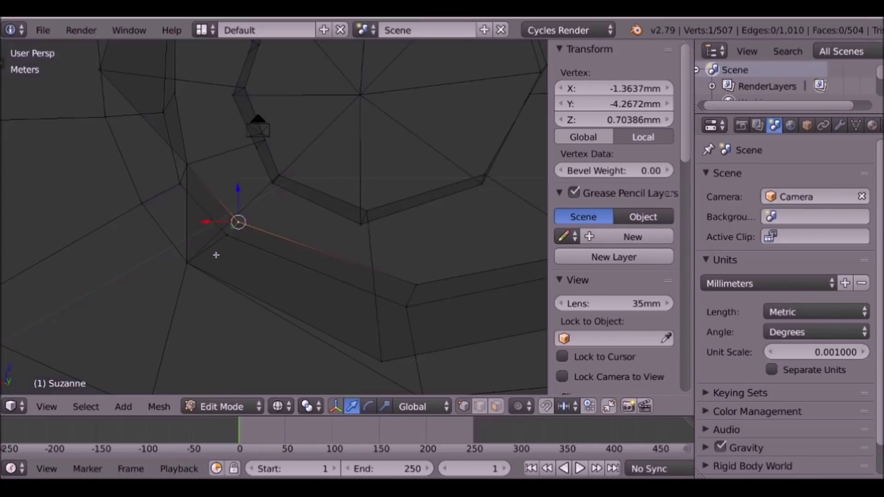
right_click(187, 263, "shift")
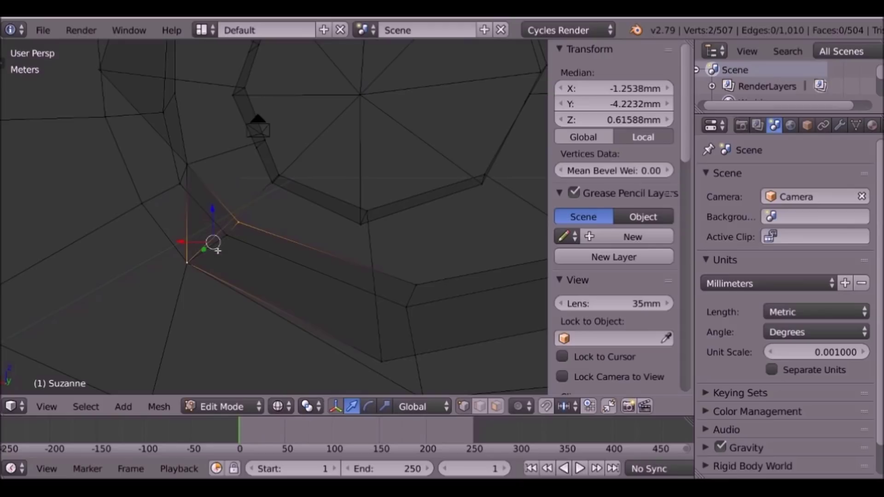
key("z")
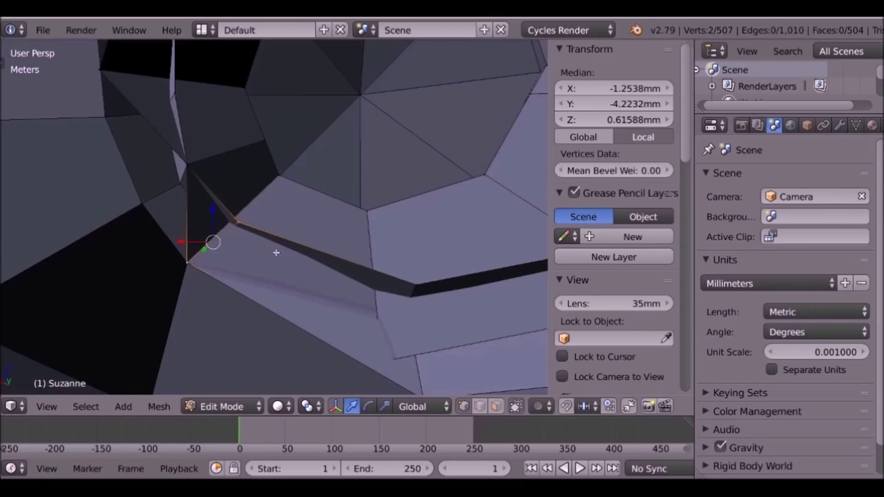
middle_click_drag(227, 255, 247, 253)
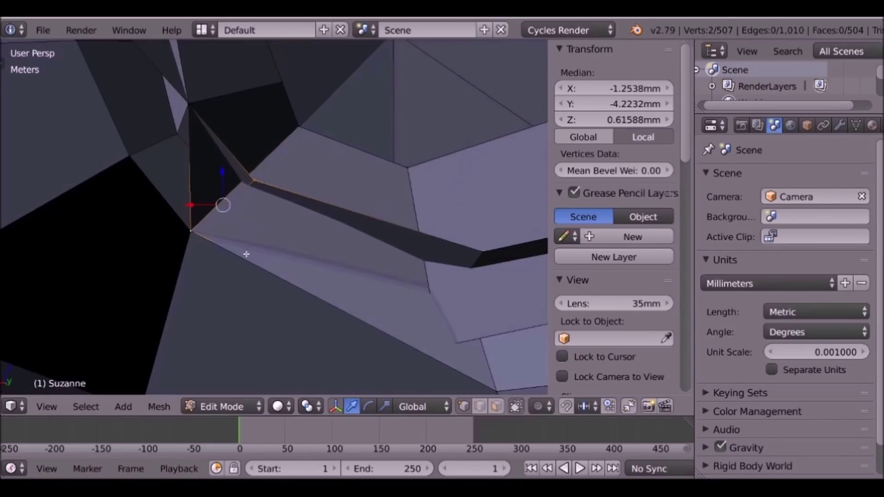
key("space")
type("Merg")
key("Return")
key("Return")
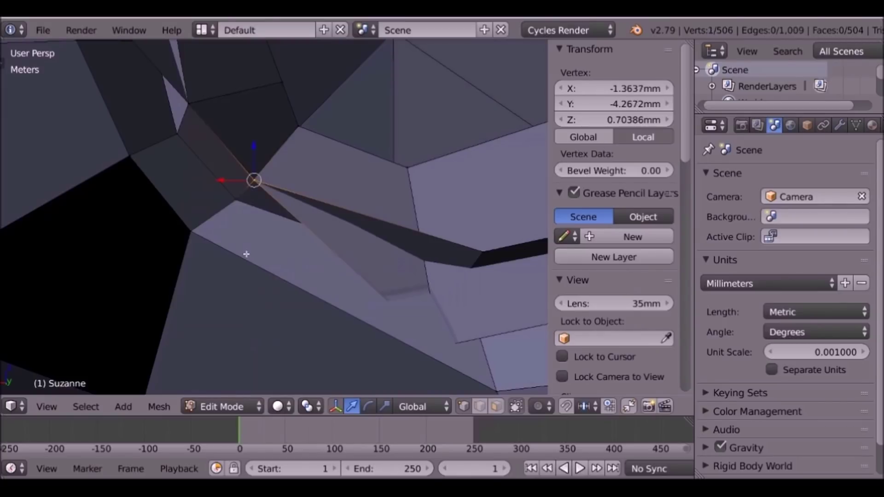
Step: Select the facing gap vertices at the bottom of the negative-X eye, picking the second in wireframe, and merge them At First
middle_click_drag(347, 261, 270, 304)
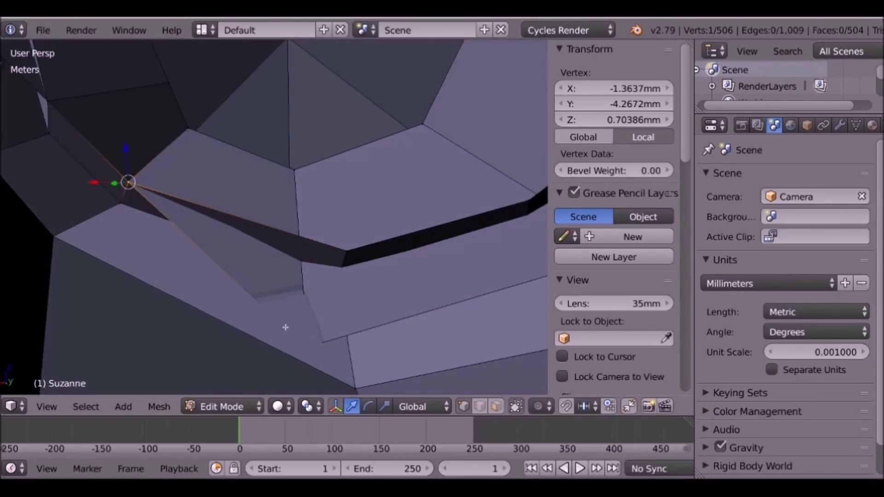
right_click(348, 251)
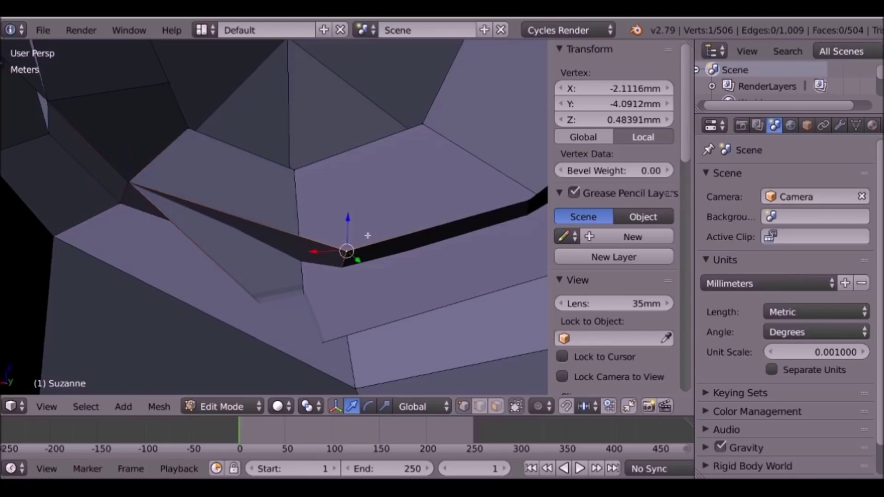
key("z")
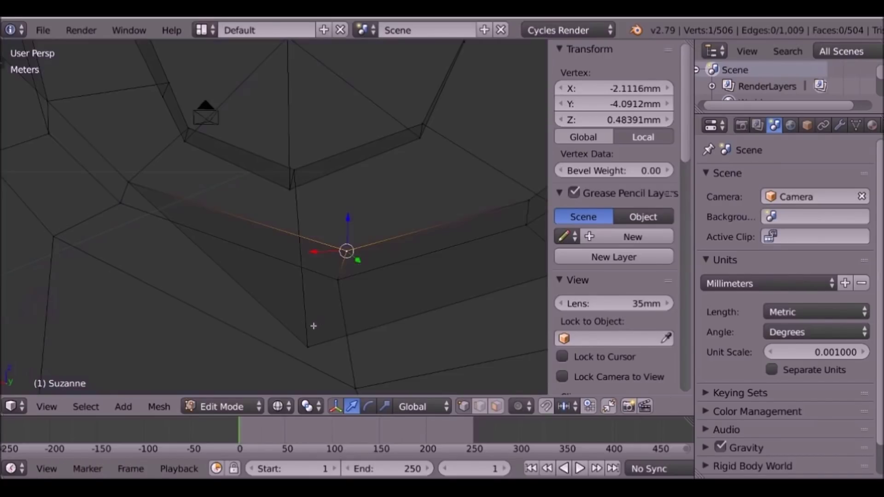
right_click(318, 344, "shift")
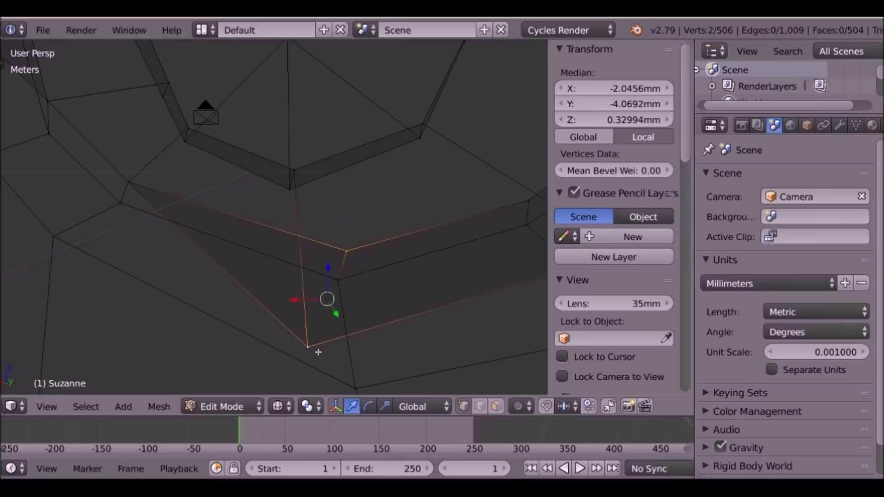
key("z")
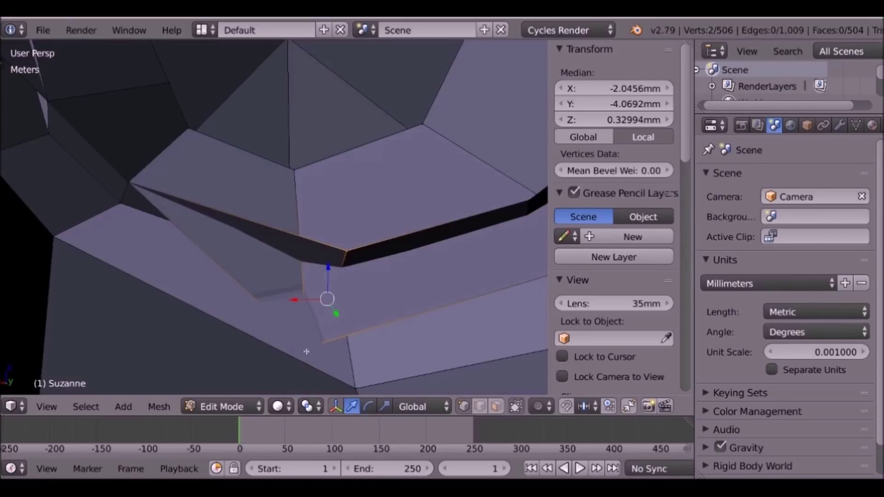
key("space")
type("Merg")
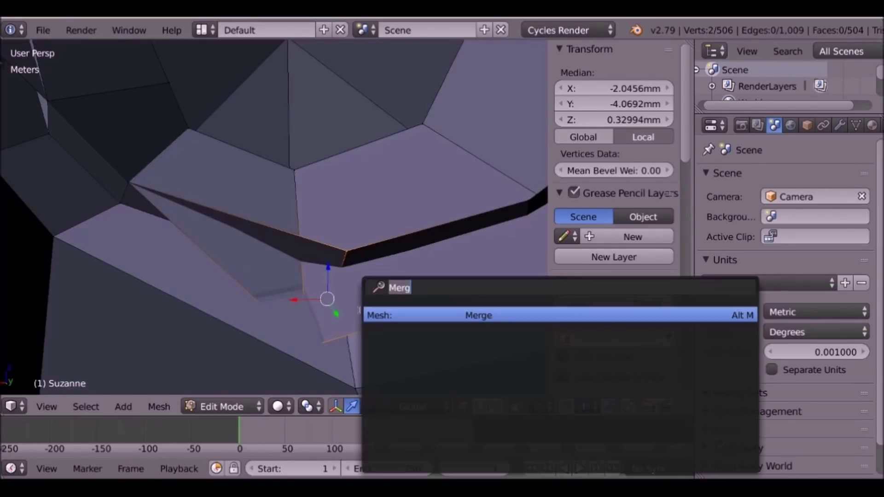
key("Return")
left_click(359, 309)
Step: Select the facing gap vertices at the negative-X eye's lower outer corner and merge them At First
middle_click_drag(369, 311, 230, 328, "shift")
right_click(294, 220)
right_click(365, 280, "shift")
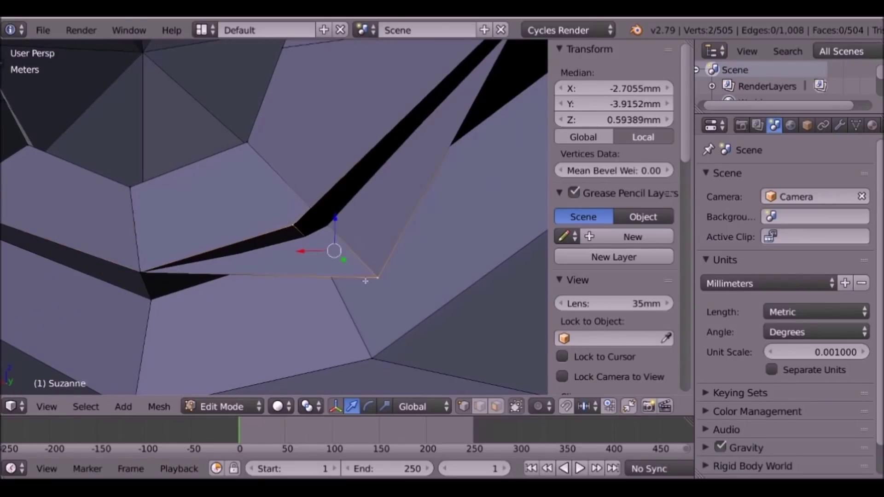
key("space")
type("merg")
key("Return")
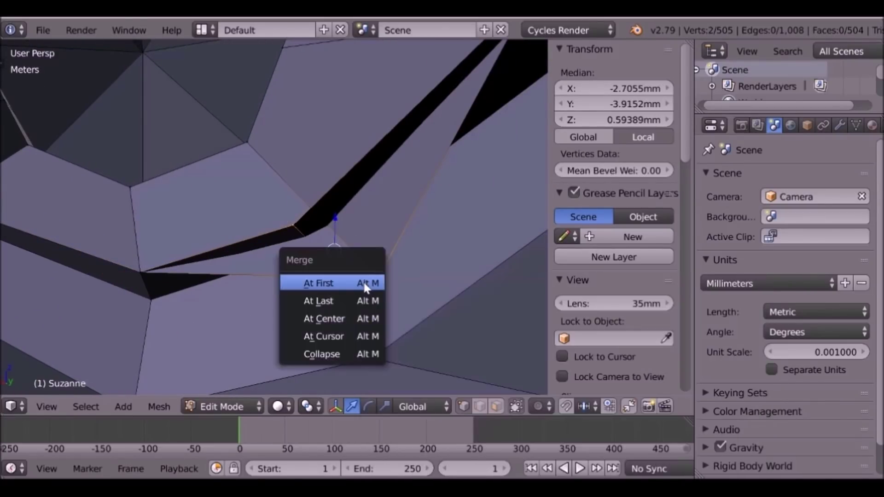
left_click(362, 283)
Step: Select and merge the facing gap vertices on the lower part of the negative-X eye's outer side
middle_click_drag(475, 150, 300, 295, "shift")
right_click(340, 189)
right_click(314, 228, "shift")
middle_click_drag(367, 231, 381, 232)
right_click(403, 236)
right_click(411, 227, "shift")
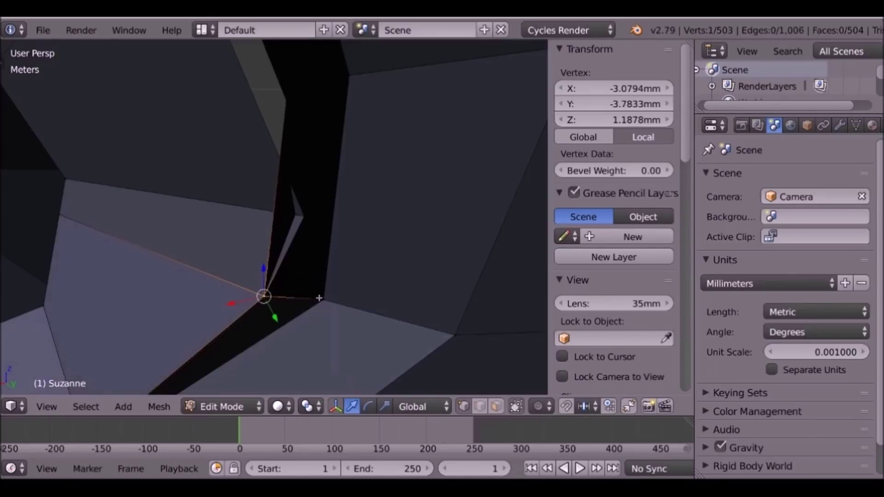
Step: Merge the facing gap vertices halfway up the negative-X eye's outer side At First
right_click(287, 100)
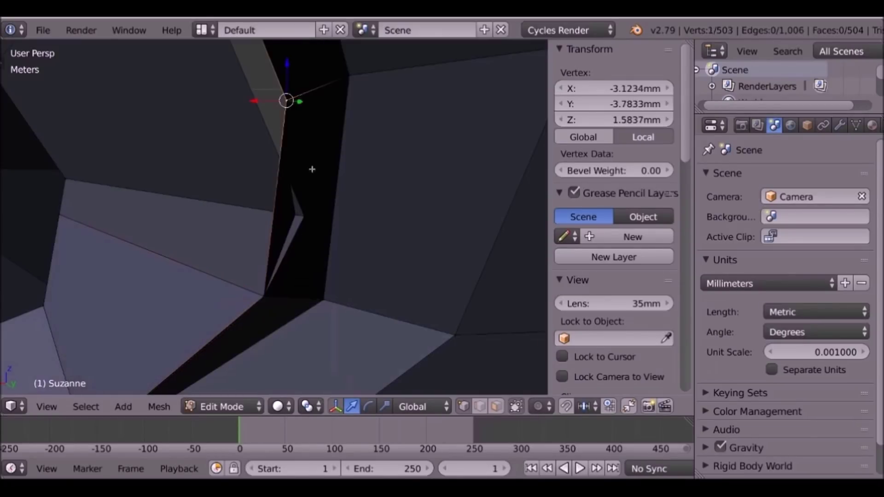
right_click(303, 216, "shift")
key("alt+m")
left_click(311, 225)
middle_click_drag(312, 225, 229, 174)
right_click(275, 210)
key("alt+m")
left_click(298, 199)
key("ctrl+z")
Step: Select the facing gap vertices on the upper part of the negative-X eye's outer side and merge them At First
right_click(288, 191)
right_click(273, 213, "shift")
key("alt+m")
left_click(275, 207)
Step: Select the facing gap vertices at the negative-X eye's upper outer corner and merge them At First
middle_click_drag(401, 191, 162, 184)
right_click(134, 170)
right_click(199, 212, "shift")
key("alt+m")
left_click(234, 199)
Step: Select the facing gap vertices at the top of the negative-X eye and merge them At First
middle_click_drag(200, 212, 321, 244)
right_click(321, 244)
right_click(355, 223, "shift")
key("space")
key("Return")
left_click(321, 224)
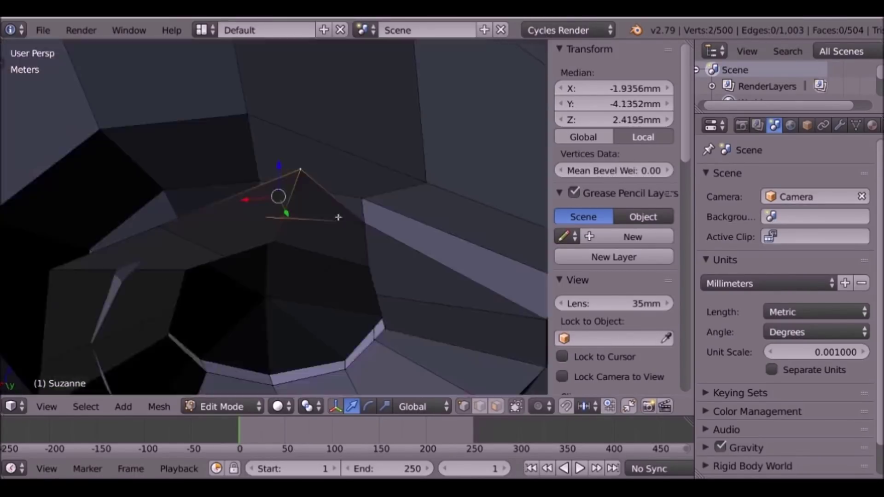
Step: Select the facing gap vertices at the negative-X eye's upper inner edge and merge them At First
middle_click_drag(179, 250, 227, 253)
right_click(230, 256)
right_click(197, 165, "shift")
key("space")
key("Return")
Step: Merge the facing gap vertices at the negative-X eye's upper inner corner At First
right_click(137, 253)
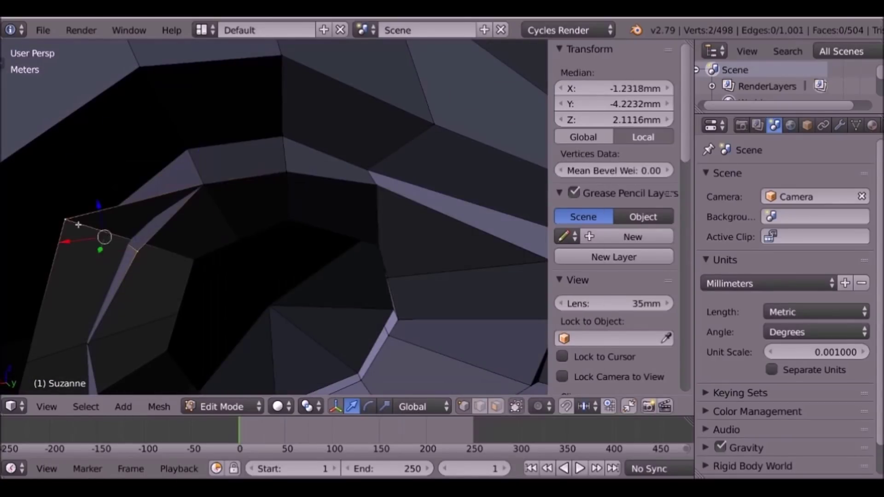
right_click(76, 225, "shift")
key("space")
key("Return")
Step: Merge the last two open vertex pairs on the negative-X eye's inner side, one pair at a time, At First
middle_click_drag(40, 298, 97, 161, "shift")
right_click(155, 168)
right_click(105, 163, "shift")
right_click(168, 274)
right_click(73, 259, "shift")
key("space")
key("Return")
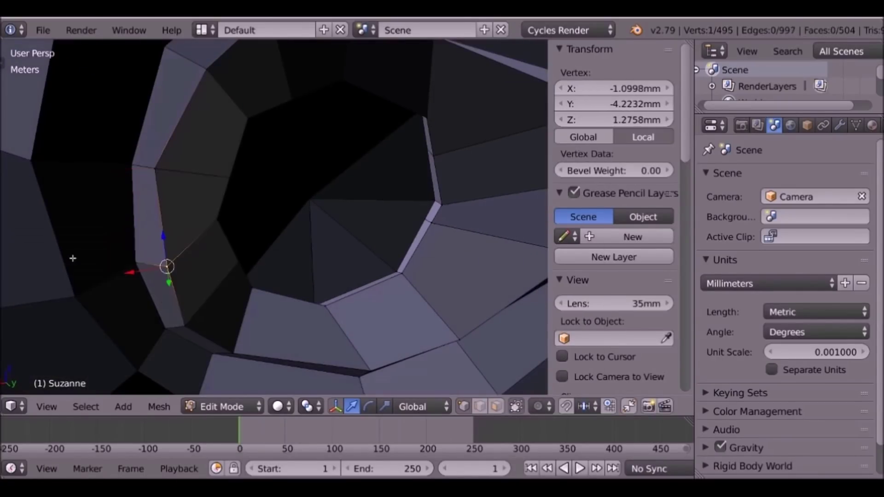
Step: Select the mesh's non-manifold geometry and check the eyes and the rest of the head for open edges
scroll(387, 303, "down", 5)
middle_click_drag(387, 303, 379, 176)
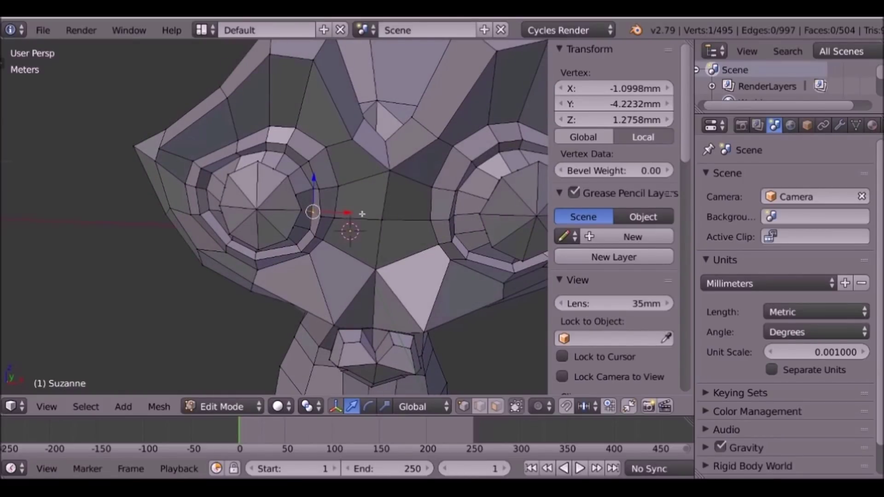
key("ctrl+alt+shift+m")
scroll(362, 214, "down", 5)
middle_click_drag(506, 221, 360, 242)
scroll(360, 241, "up", 6)
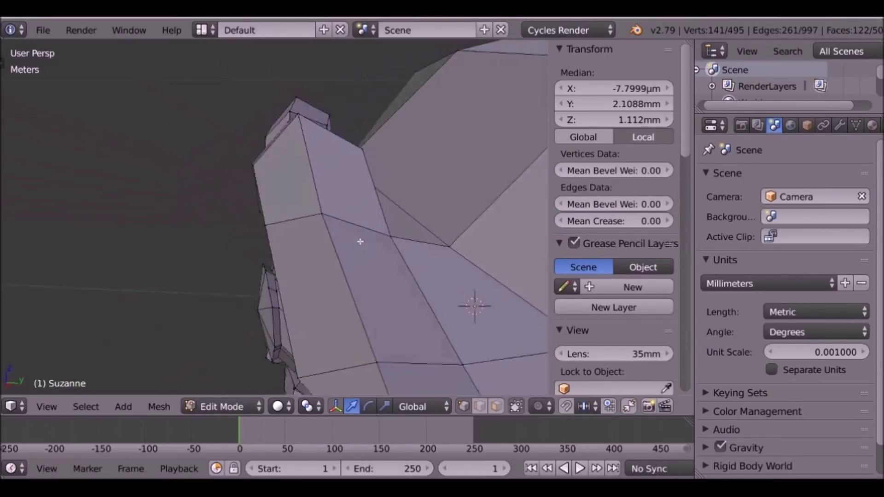
scroll(360, 241, "down", 8)
Step: Select the whole monkey mesh and run Remove Doubles on it
key("a")
key("a")
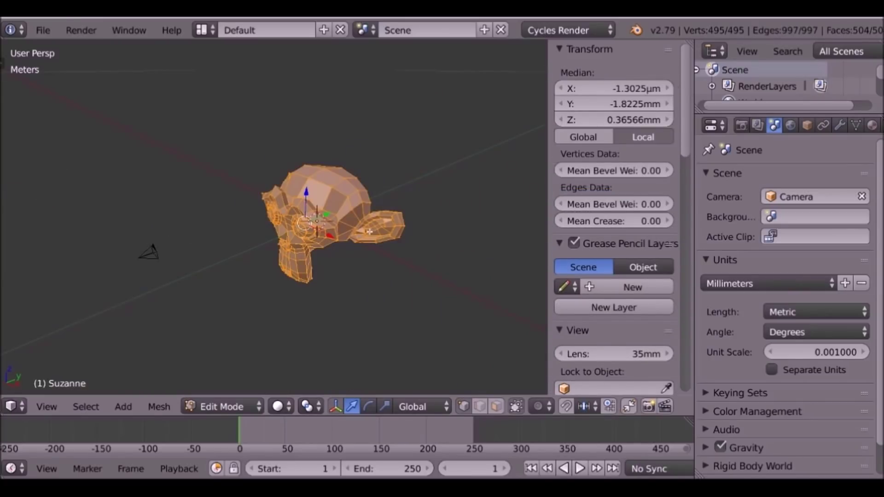
key("space")
type("Merg")
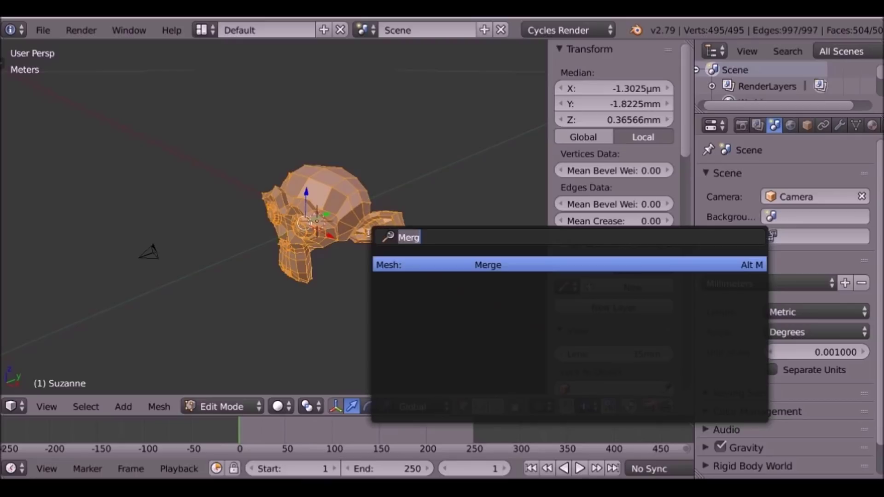
type("remove")
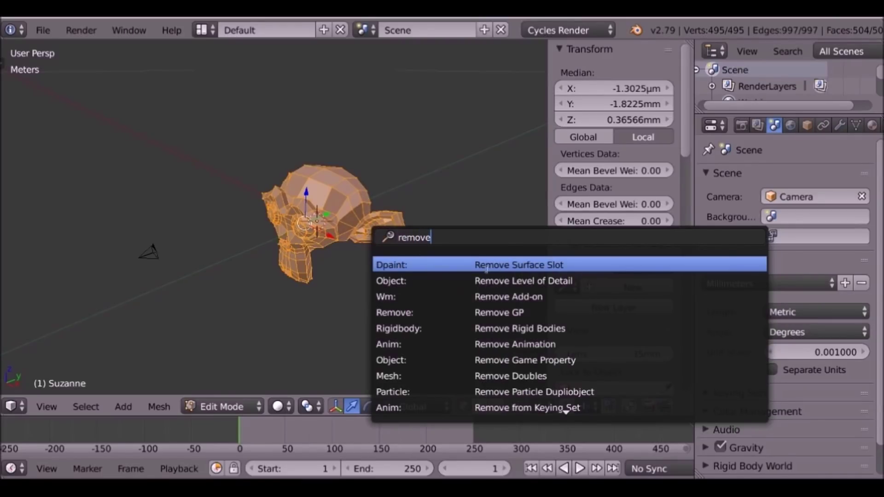
left_click(528, 376)
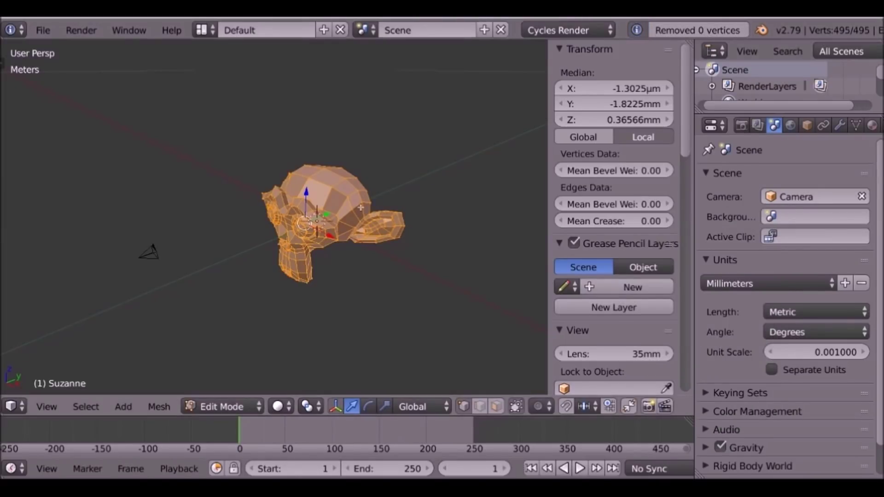
Step: Return to Object Mode and add a Subdivision Surface modifier to the monkey
key("Tab")
scroll(423, 220, "up", 3)
middle_click_drag(422, 264, 360, 269)
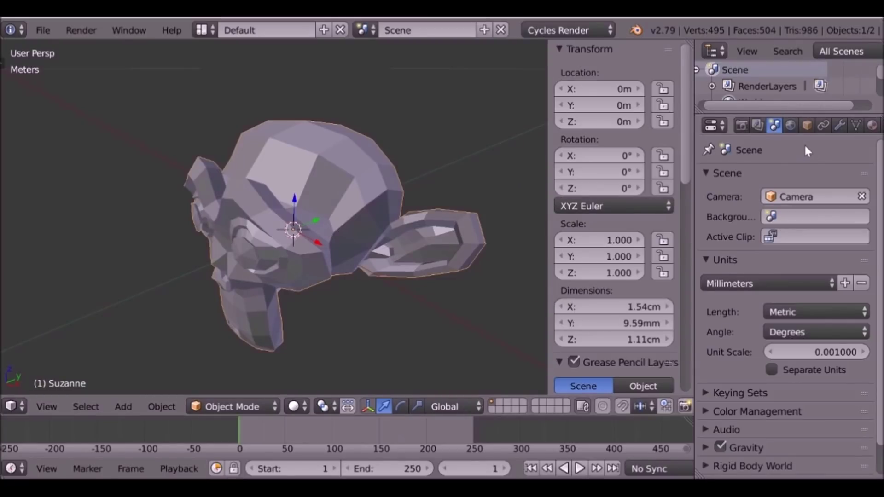
left_click(838, 125)
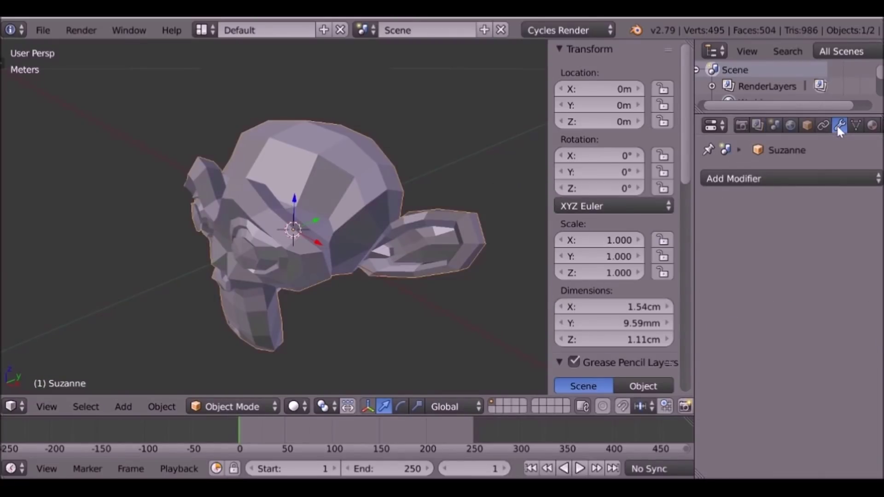
left_click(719, 183)
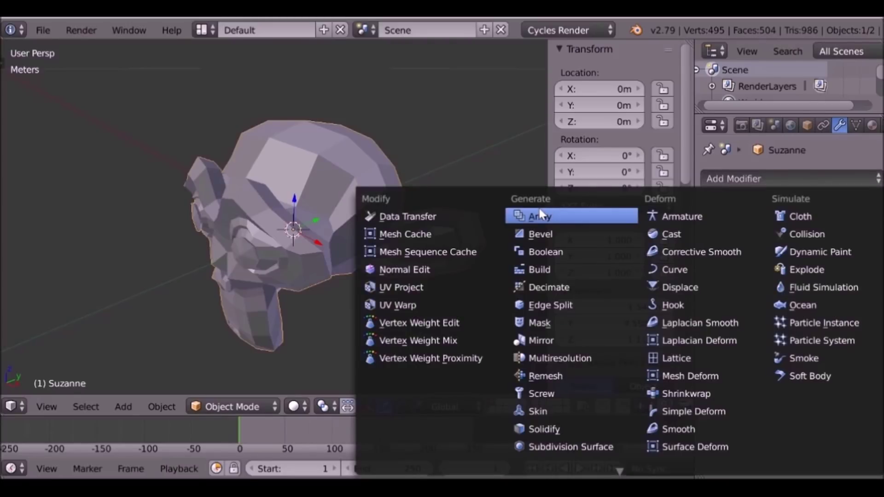
left_click(609, 446)
Step: Set both the View and Render subdivisions of the Subdivision Surface modifier to 4
left_click(783, 283)
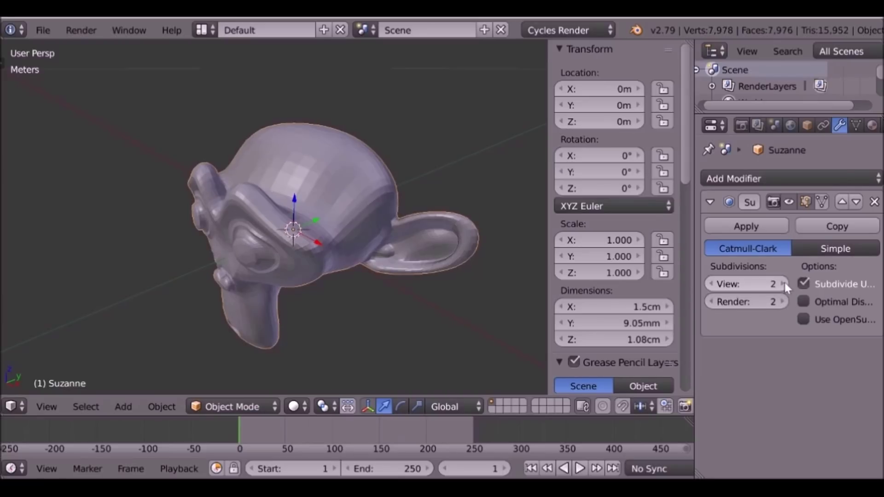
left_click(784, 284)
left_click(783, 284)
left_click(783, 302)
left_click(784, 301)
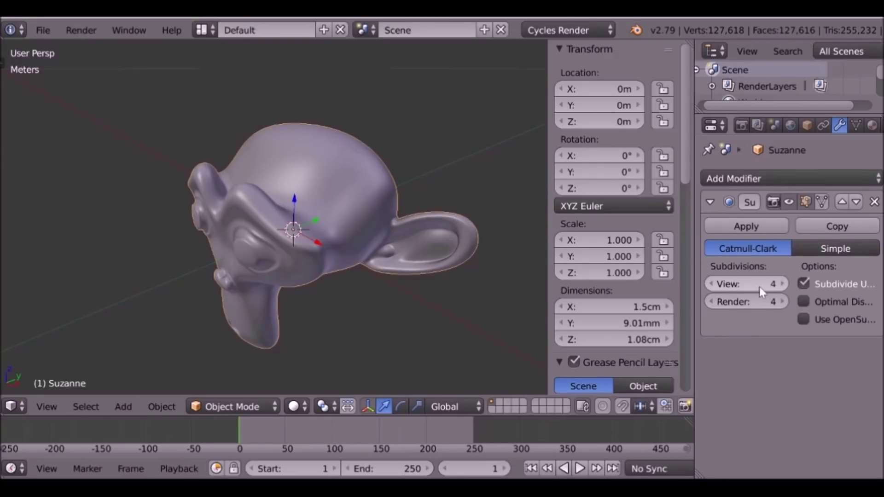
Step: Inspect the faceting on the monkey's head up close and apply smooth shading to the object
scroll(360, 221, "up", 3)
middle_click_drag(360, 221, 329, 203)
scroll(328, 203, "up", 3)
key("t")
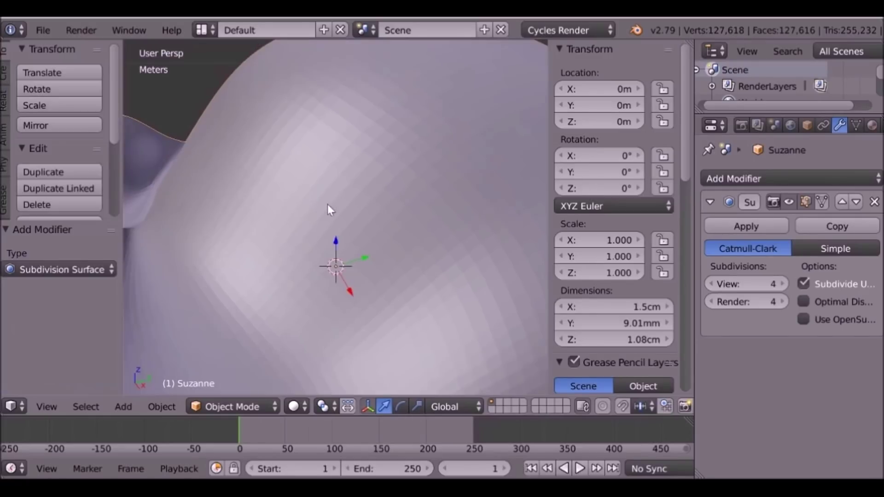
scroll(70, 134, "down", 6)
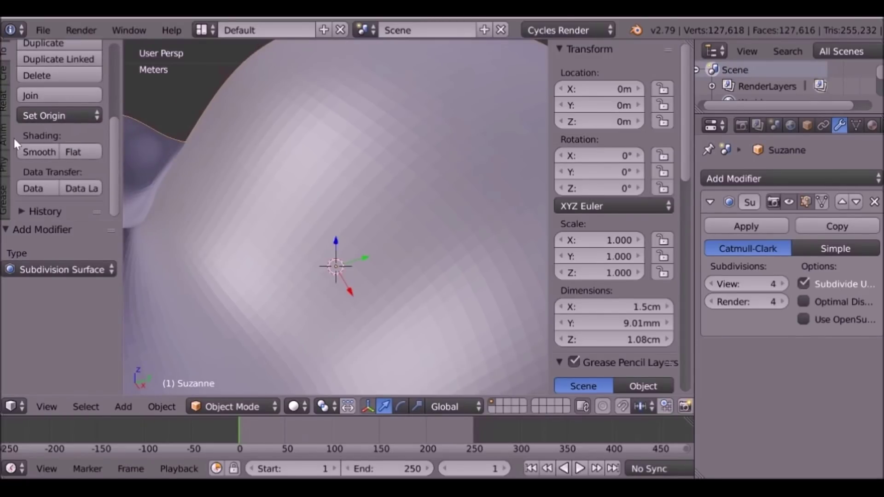
left_click(37, 147)
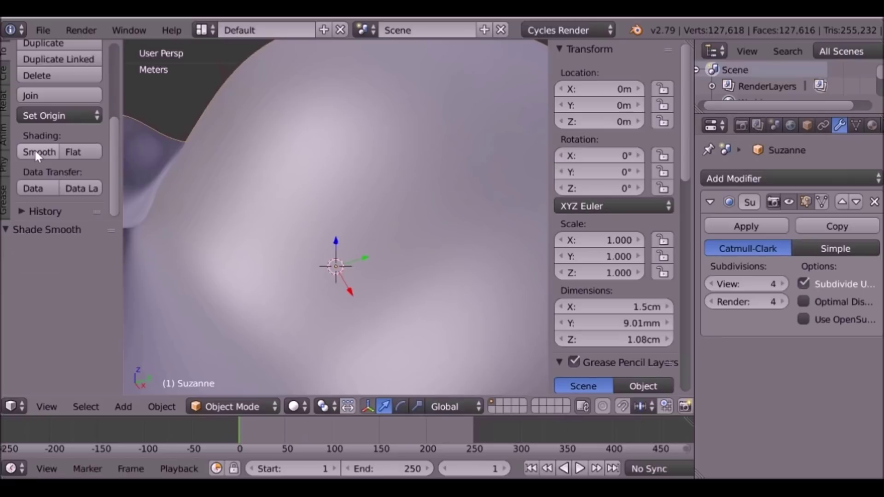
scroll(368, 181, "down", 6)
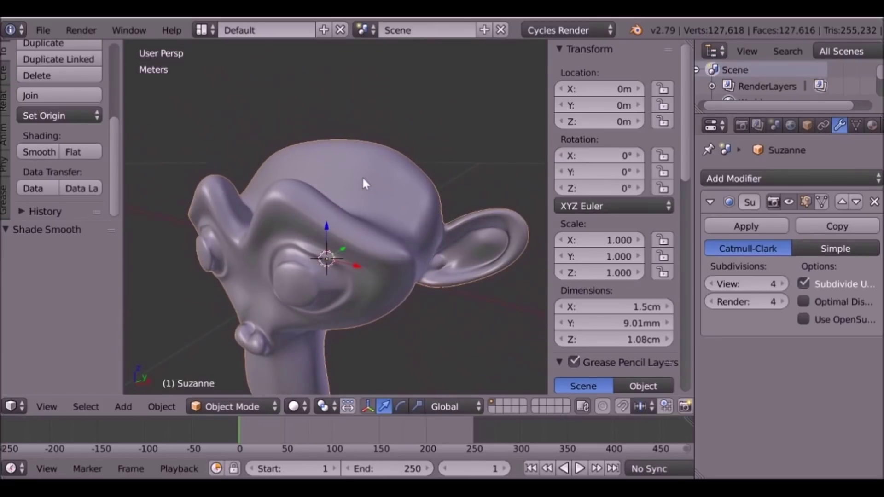
key("t")
Step: In Edit Mode, add a loop cut around the inside of the positive-X eye socket and slide it close to the outer rim
scroll(323, 185, "up", 5)
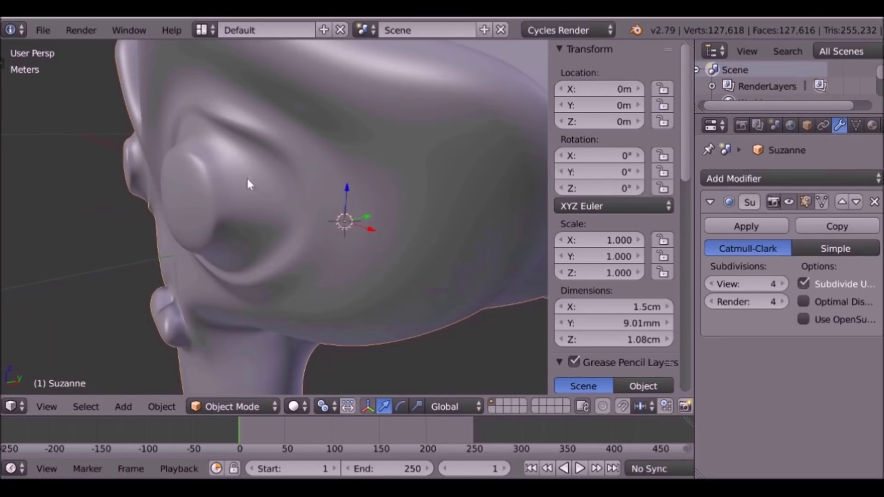
key("Tab")
middle_click_drag(286, 174, 302, 169)
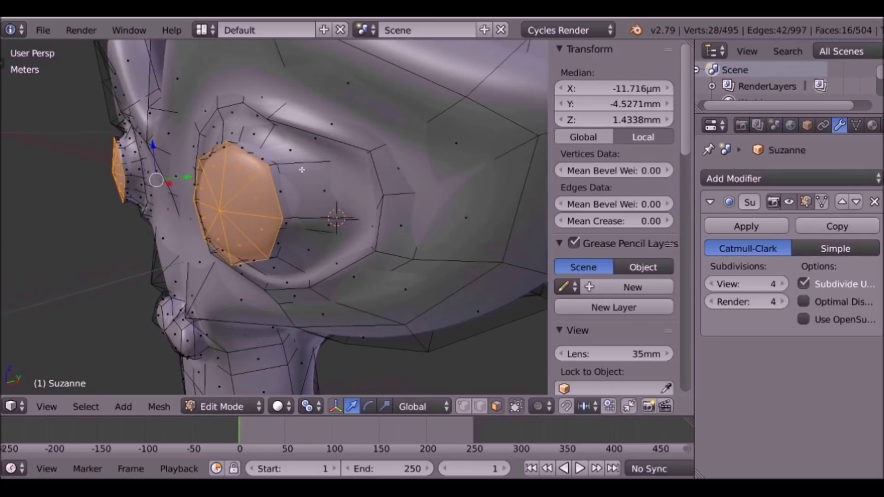
key("ctrl+r")
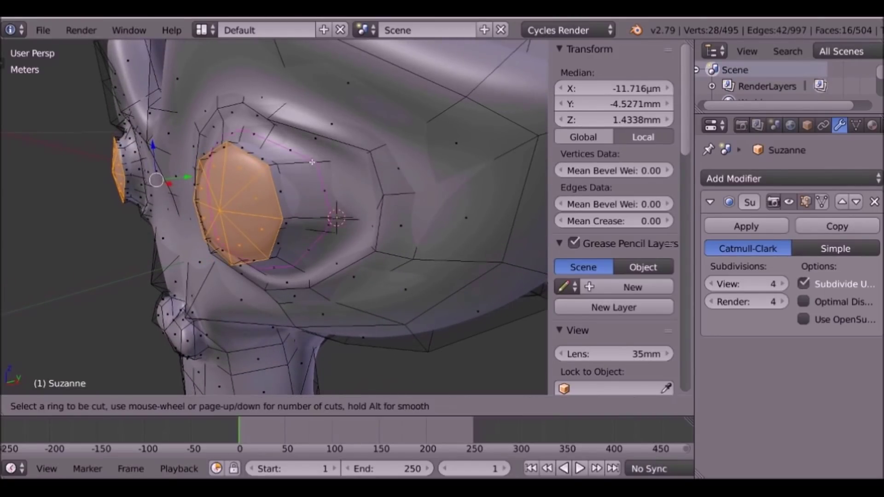
left_click(306, 162)
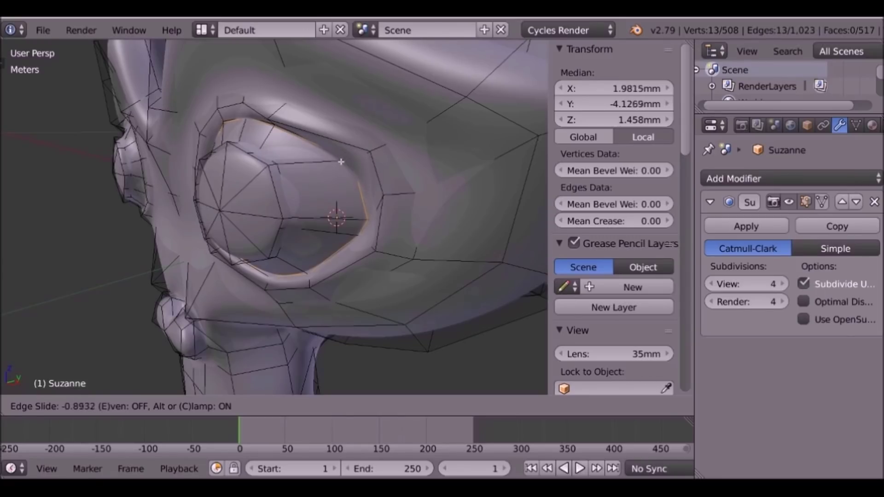
left_click(339, 162)
middle_click_drag(255, 169, 308, 152)
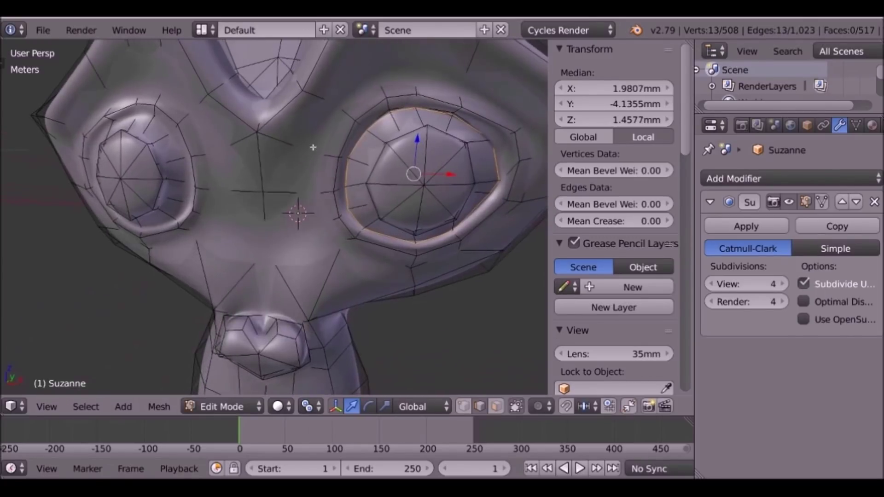
Step: In Edit Mode, add a loop cut around the inside of the negative-X eye socket and slide it close to the outer rim
key("Tab")
middle_click_drag(260, 164, 241, 160)
key("Tab")
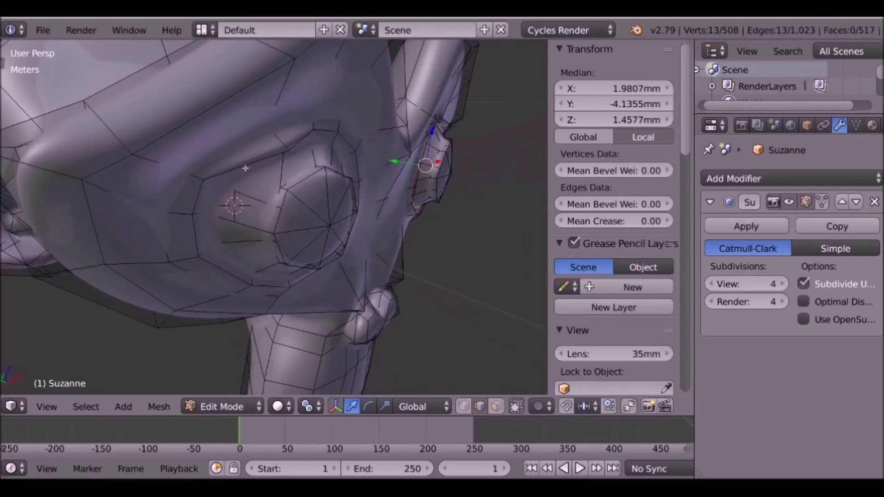
key("ctrl+r")
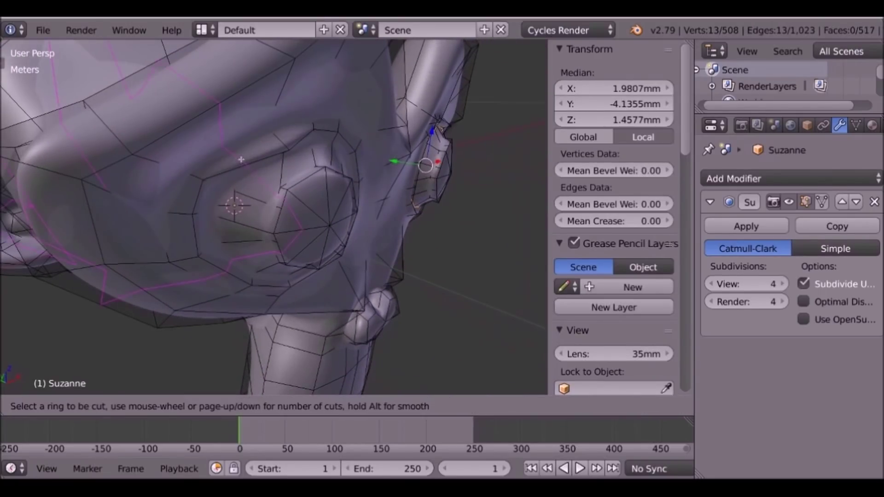
left_click(271, 198)
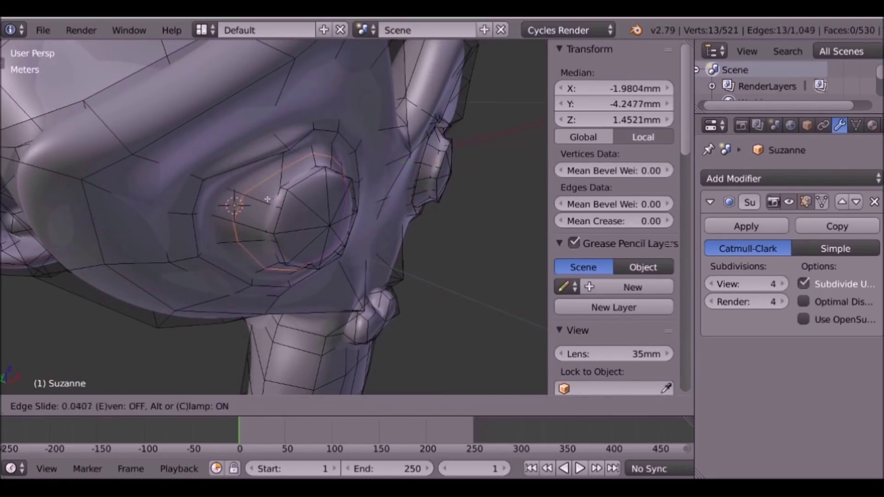
left_click(246, 188)
Step: Add further loop cuts around the negative-X eye, sliding the first against the eyeball's edge and placing the others at that edge
middle_click_drag(289, 190, 330, 193)
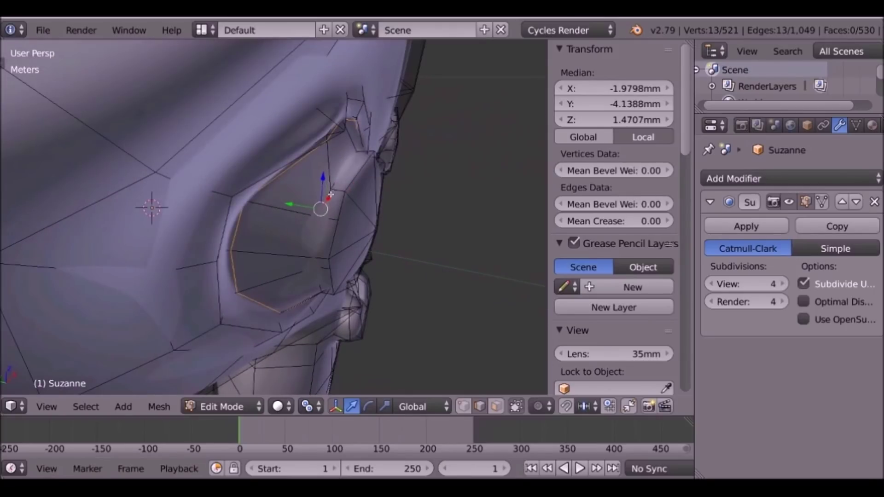
key("ctrl+r")
left_click(327, 193)
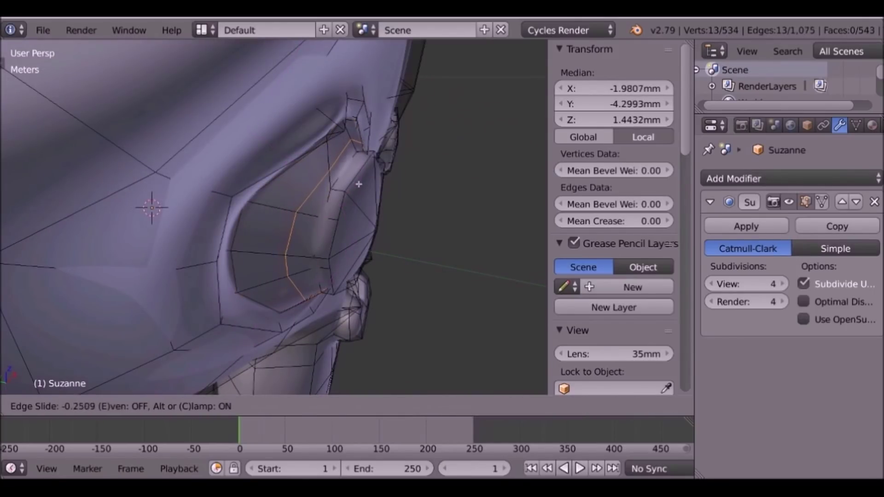
left_click(388, 192)
scroll(357, 182, "up", 2)
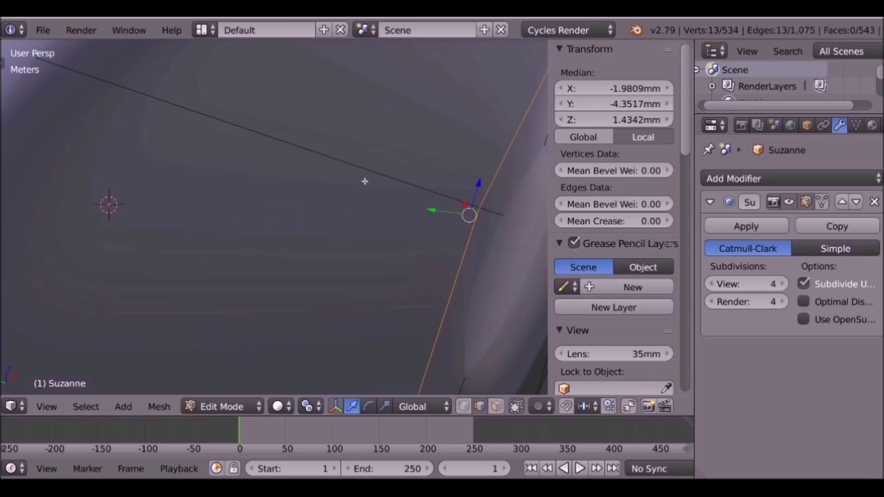
scroll(365, 181, "down", 1)
key("ctrl+r")
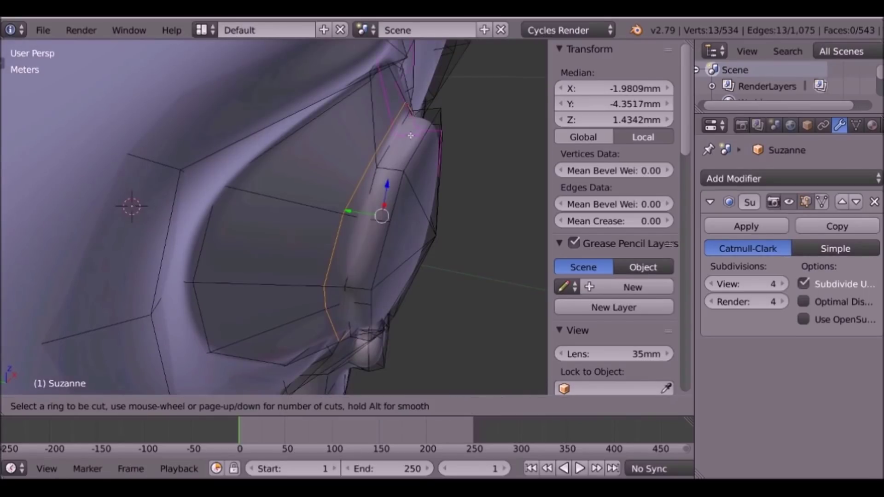
left_click(387, 176)
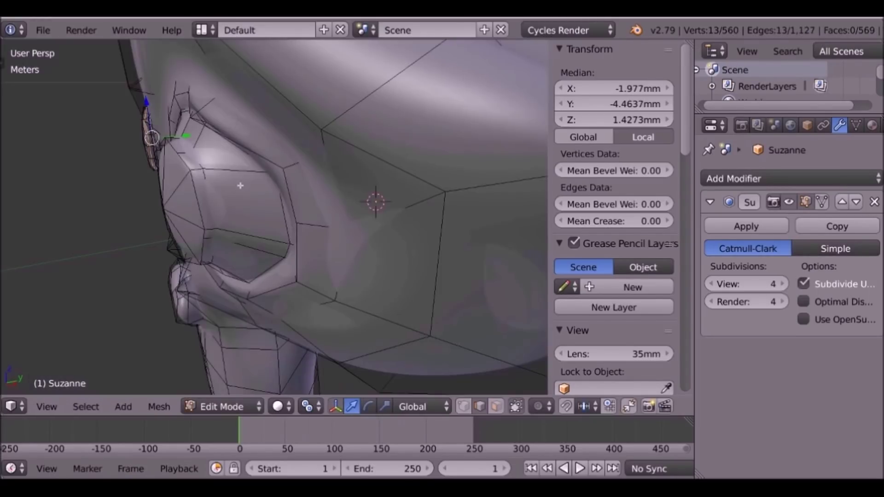
Step: Add three loop cuts around the positive-X eyeball, sliding the first close to its edge and placing the others beside it
key("ctrl+r")
left_click(237, 186)
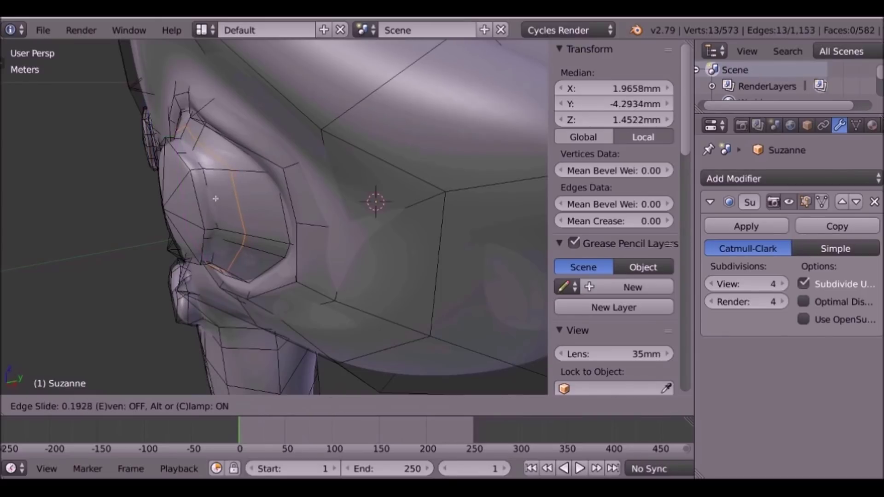
left_click(200, 178)
key("ctrl+r")
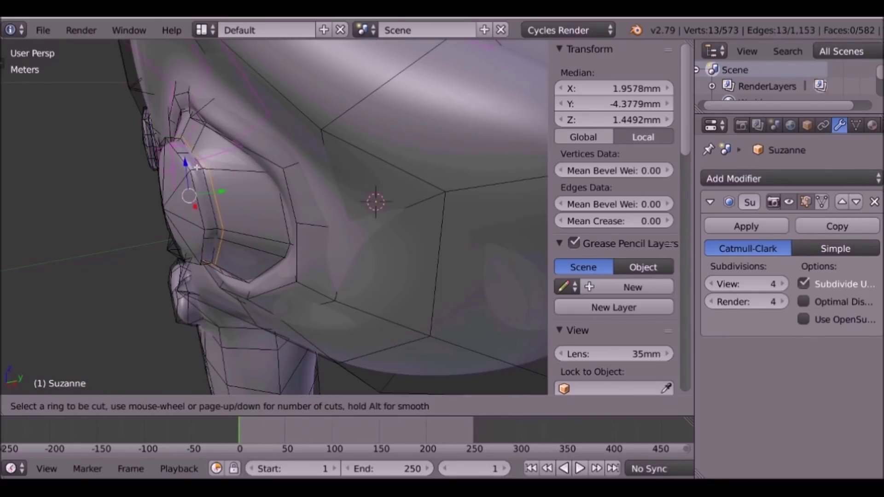
left_click(197, 172)
left_click(196, 171)
key("ctrl+r")
left_click(197, 172)
left_click(193, 172)
Step: Return to Object Mode and, in the right side view, rotate the monkey backward so that its face tilts upward
scroll(327, 202, "down", 3)
middle_click_drag(340, 210, 374, 200)
key("n")
scroll(420, 240, "down", 3)
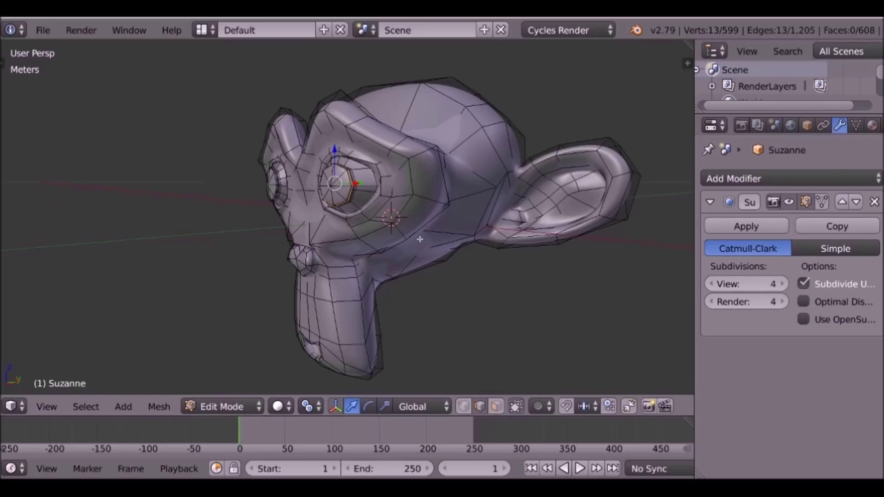
key("KP_3")
scroll(424, 237, "down", 4)
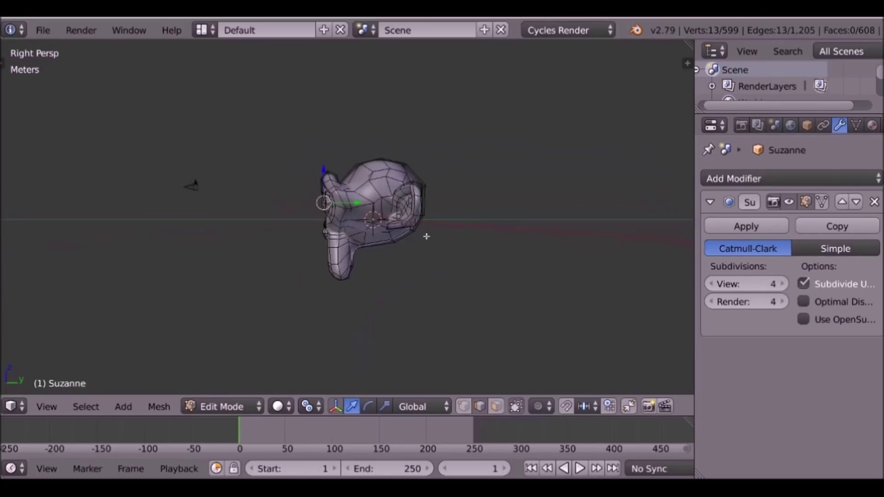
key("Tab")
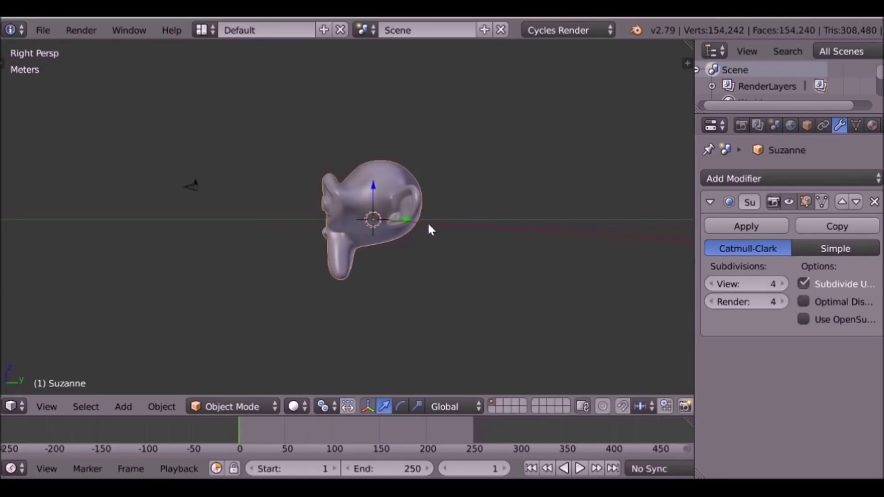
key("r")
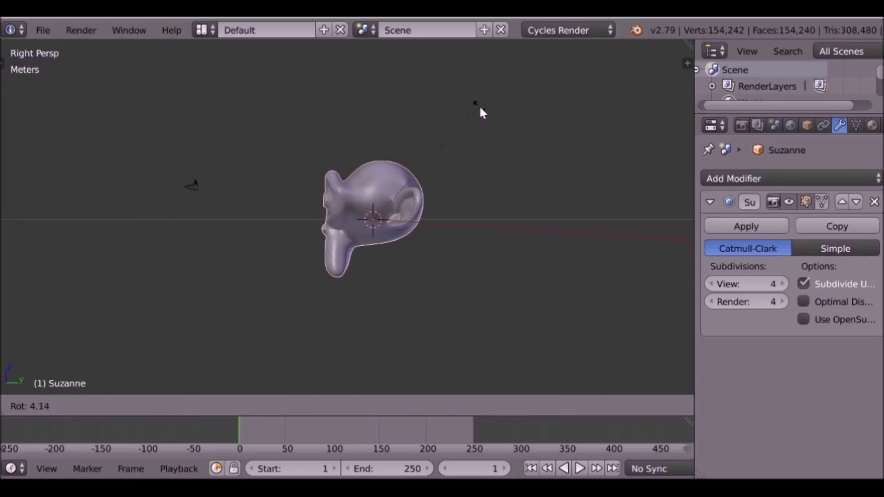
left_click(515, 180)
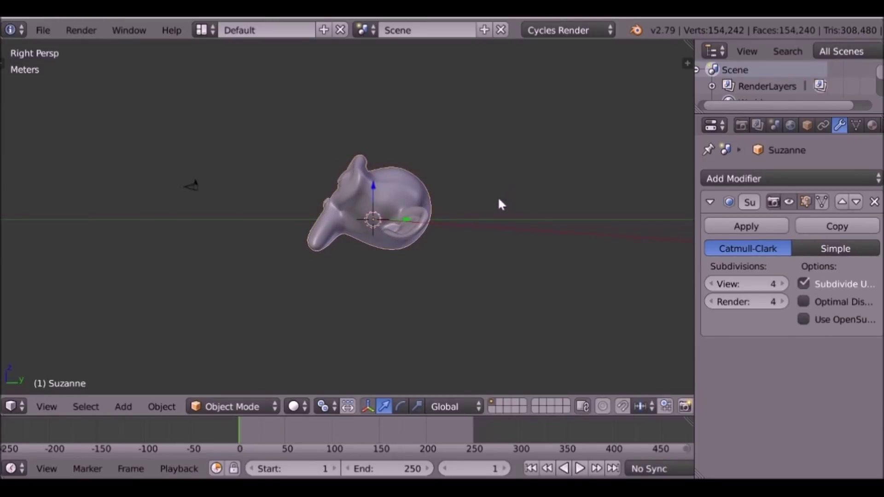
Step: Add a mesh cylinder at the 3D cursor and scale it down uniformly in two passes
key("shift+a")
mouse_move(499, 199)
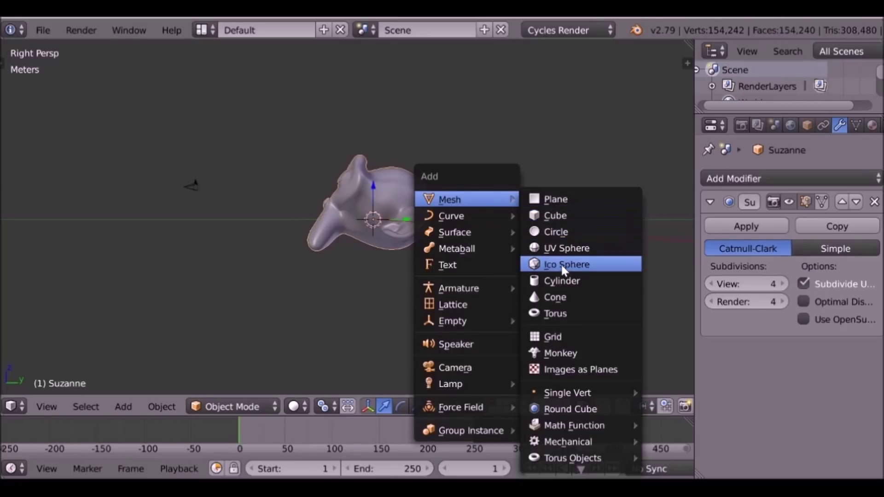
left_click(561, 279)
scroll(506, 211, "down", 15)
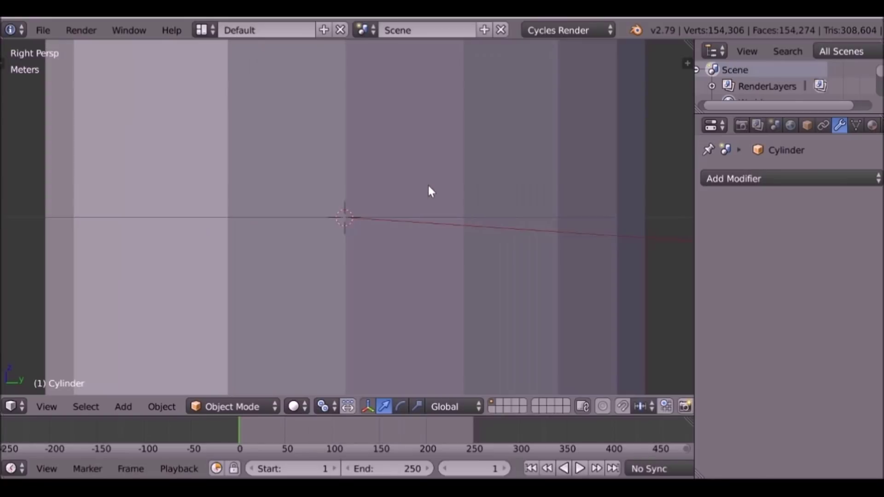
middle_click_drag(428, 189, 501, 187)
scroll(442, 162, "down", 6)
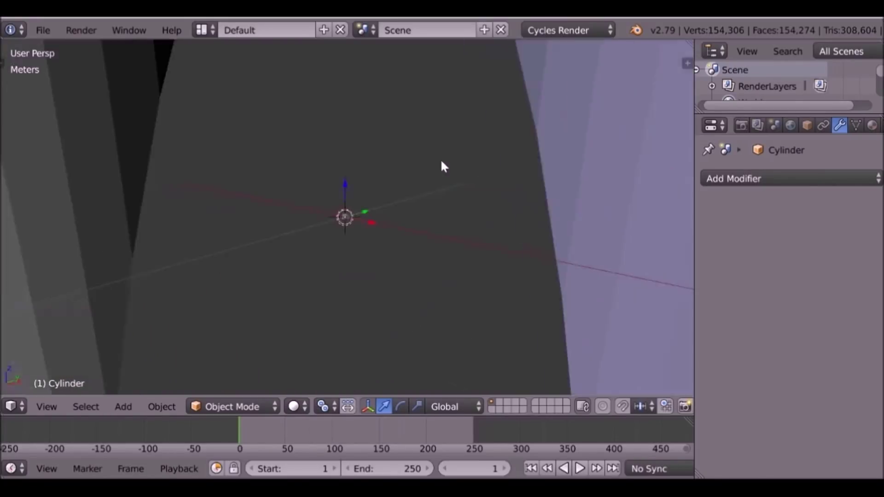
key("s")
left_click(365, 203)
key("s")
left_click(370, 187)
scroll(371, 189, "up", 10)
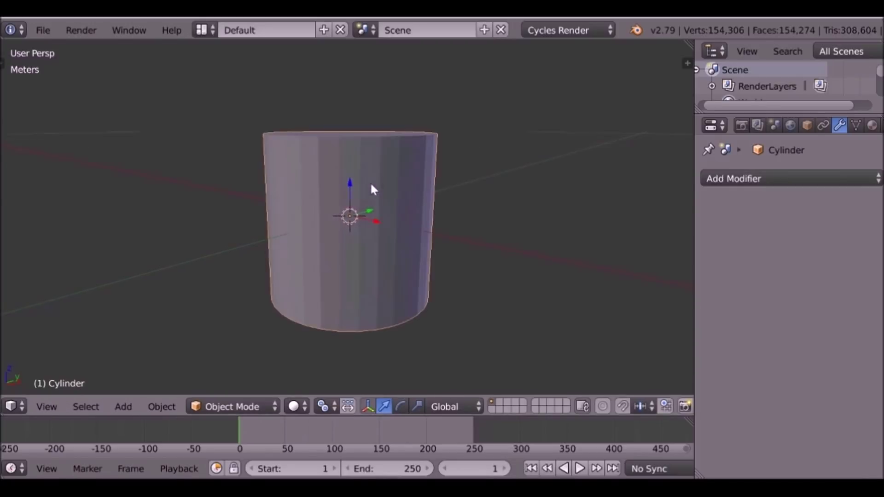
Step: Scale the cylinder to about 0.14 of its size and move it down along Z beneath the monkey's head
left_click(775, 125)
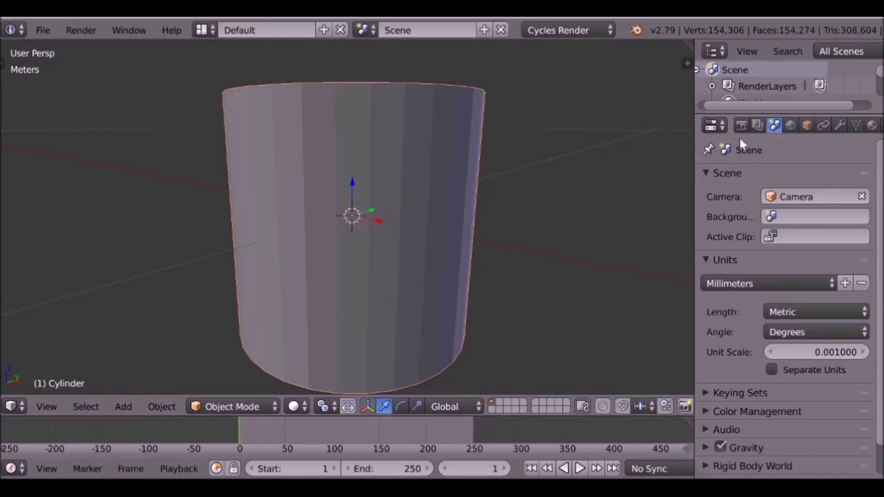
left_click(840, 126)
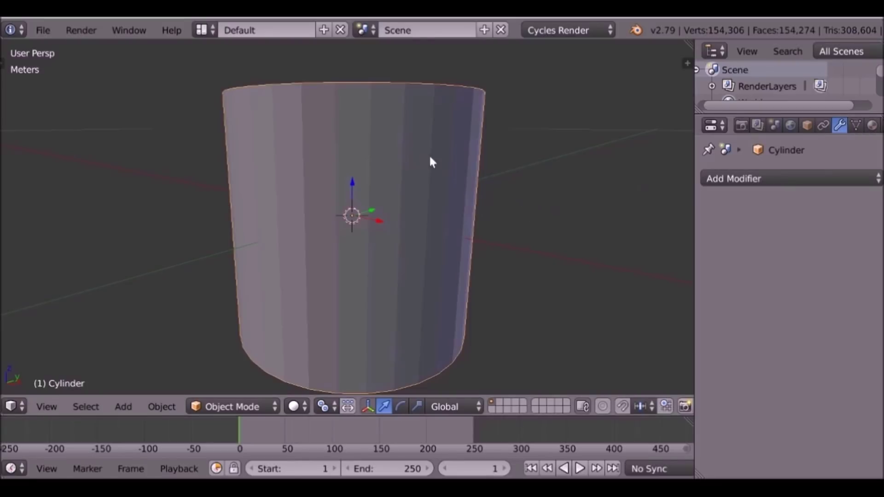
key("s")
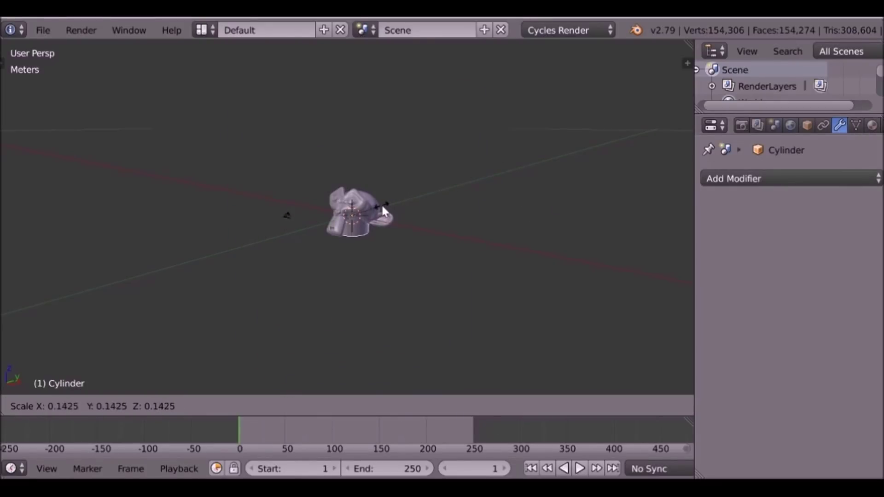
left_click(381, 204)
middle_click_drag(378, 203, 492, 163)
left_click_drag(388, 183, 394, 222)
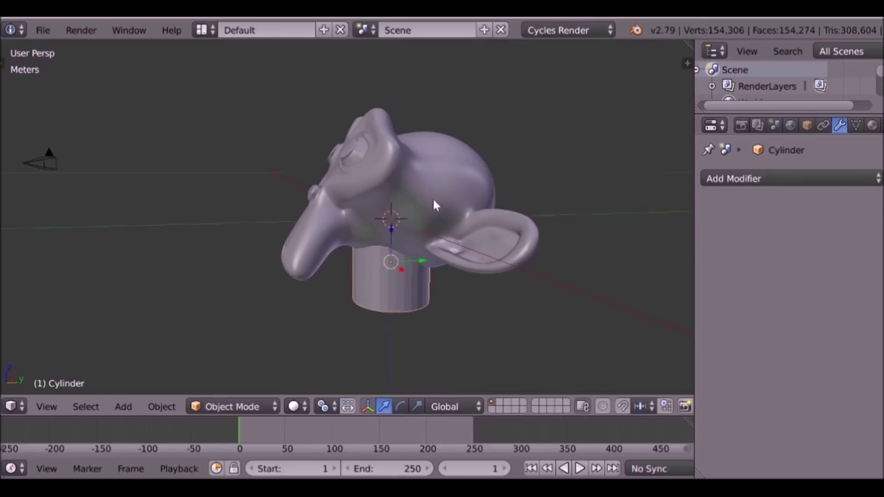
Step: Flatten the cylinder along Z into a thin disc and widen it about 3.1 times in X and Y
key("s")
key("z")
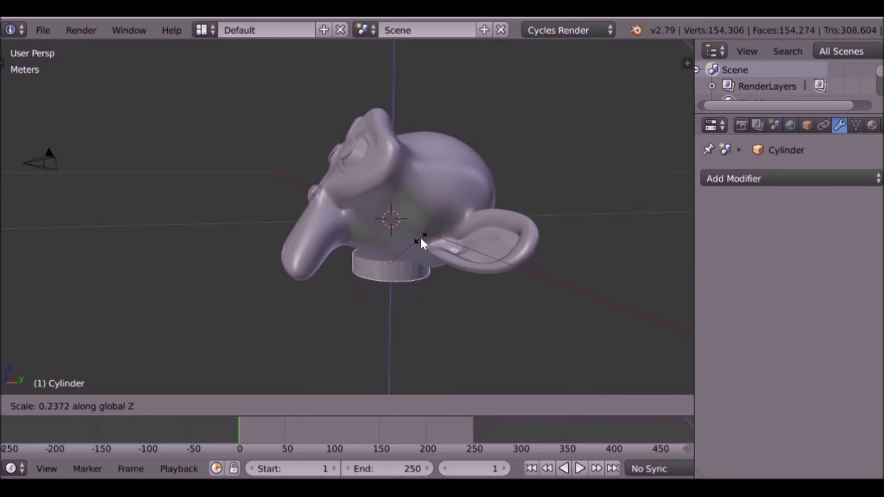
left_click(402, 254)
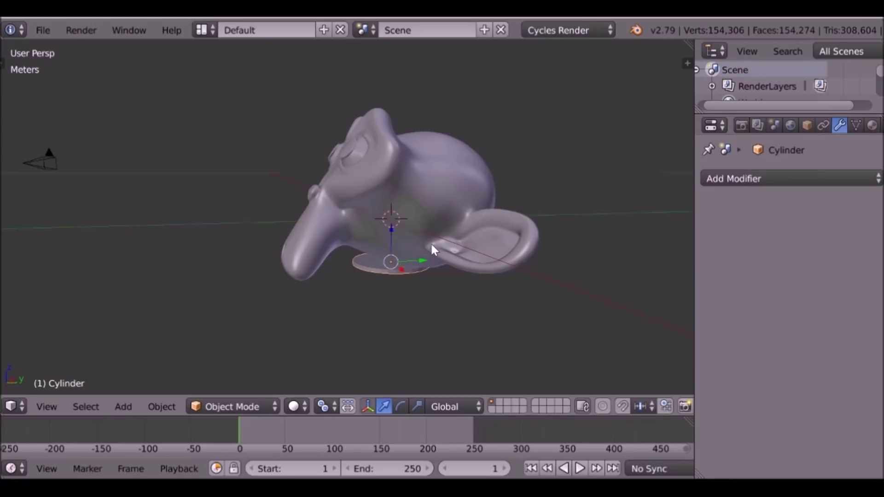
key("s")
key("shift+z")
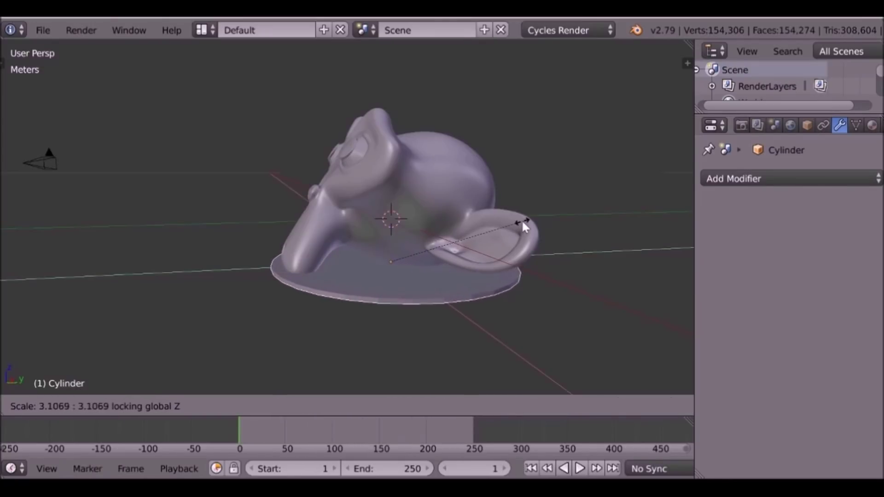
left_click(522, 220)
Step: Thicken the disc by scaling it to about 1.5 times along Z
middle_click_drag(516, 222, 511, 210)
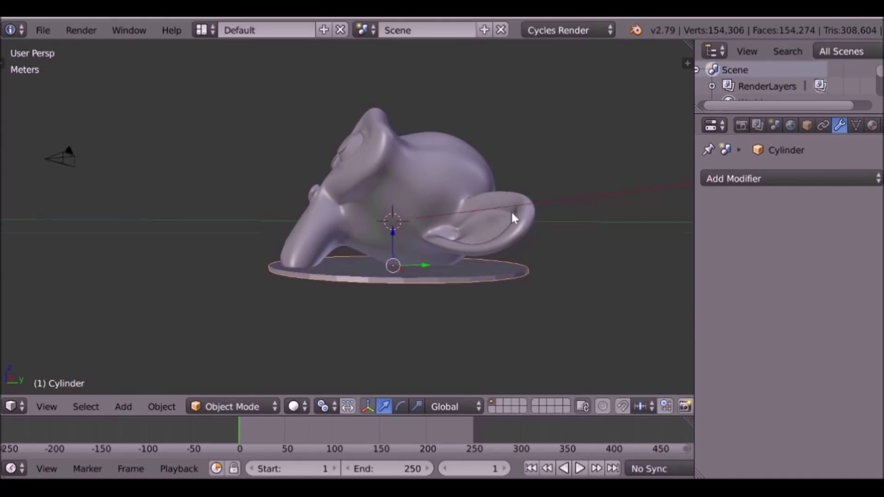
key("s")
key("z")
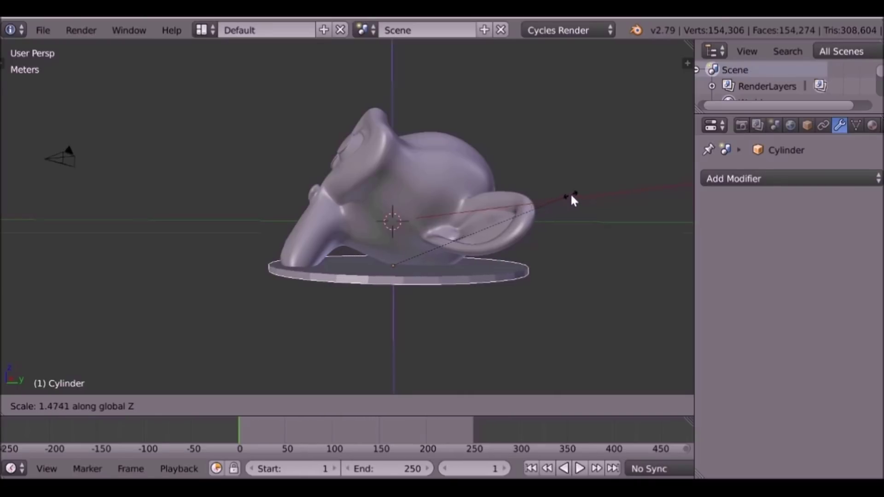
left_click(583, 196)
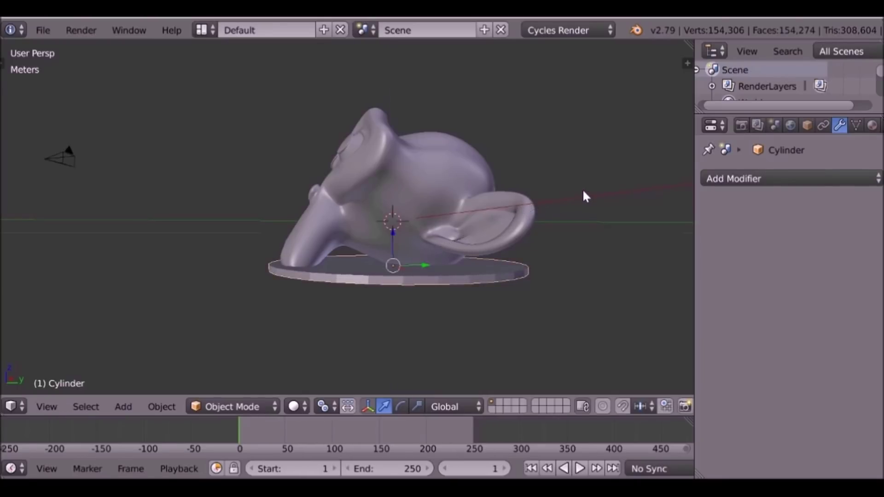
Step: Lower the disc slightly along Z and shift it a little in the negative Y direction to sit under the head
key("g")
key("z")
left_click(393, 231)
middle_click_drag(393, 234, 349, 241)
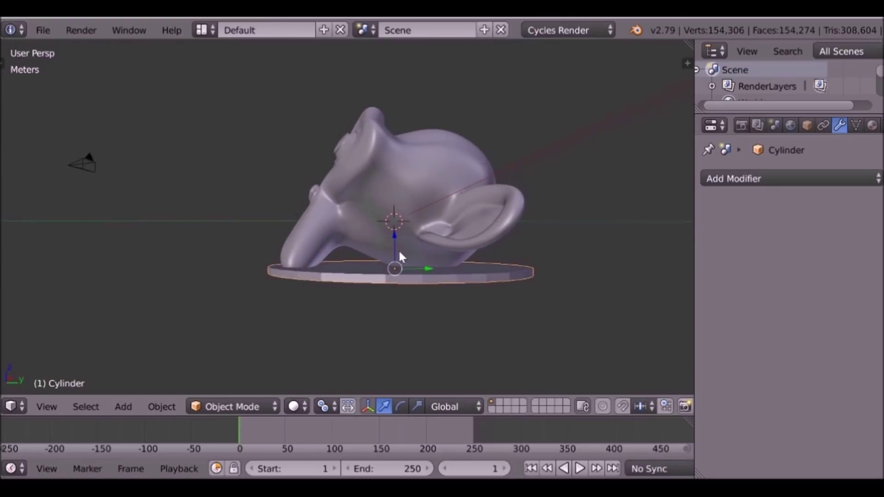
left_click_drag(424, 264, 413, 266)
middle_click_drag(413, 266, 432, 183)
Step: In the right side view, fine-tune the monkey's tilt and raise it slightly along Z to rest on the disc
right_click(457, 174)
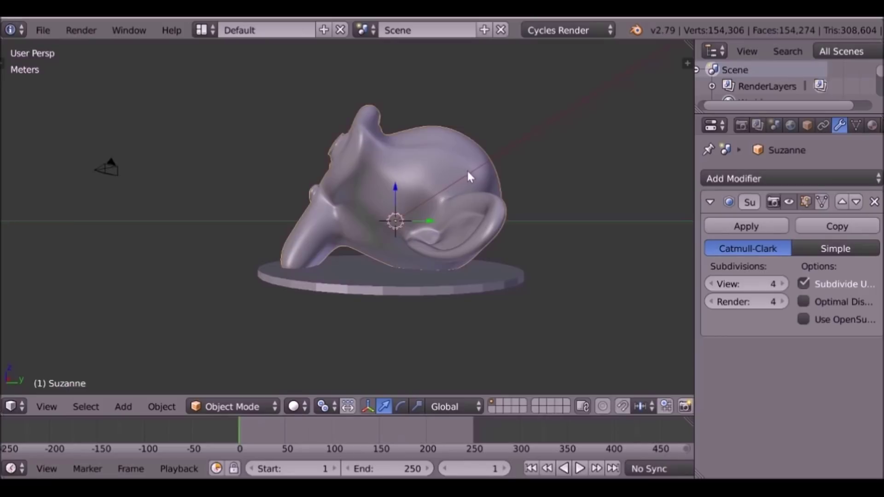
key("KP_3")
key("r")
left_click(511, 128)
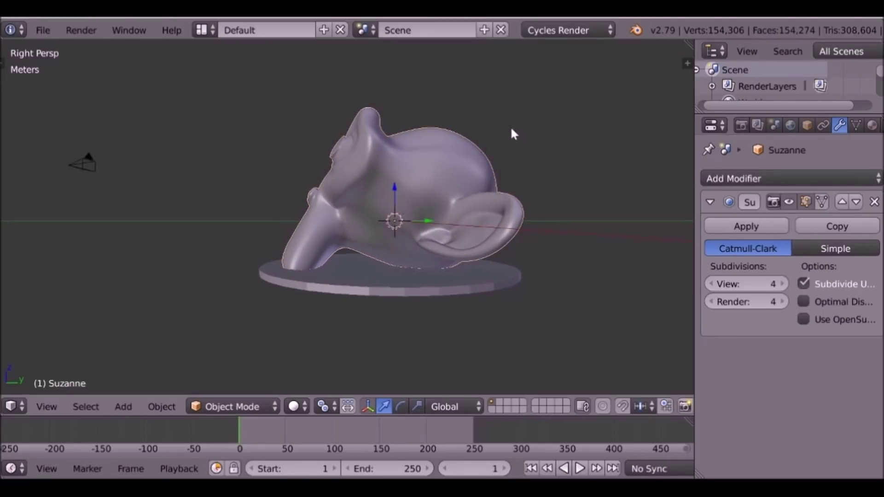
mouse_move(400, 188)
left_mouse_down()
mouse_move(397, 173)
mouse_move(399, 185)
left_mouse_up()
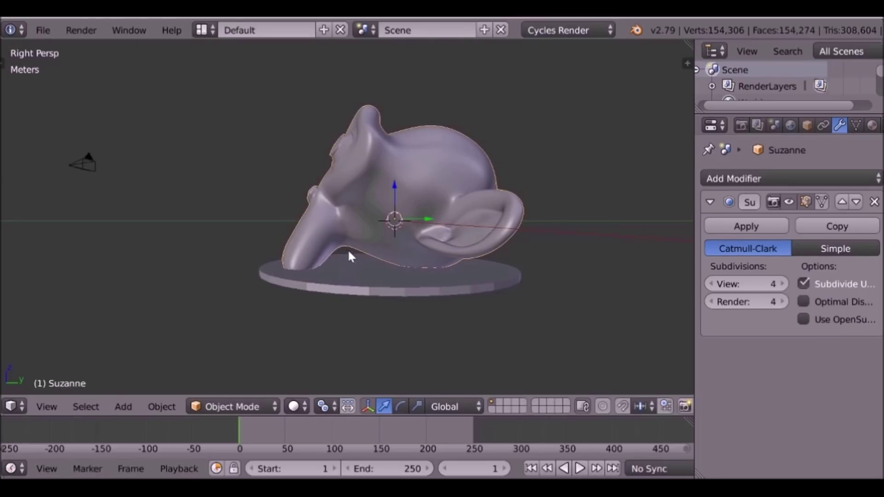
Step: Create a small inner face on the disc's top by extruding the top face in place and scaling it to about 0.3
right_click(392, 275)
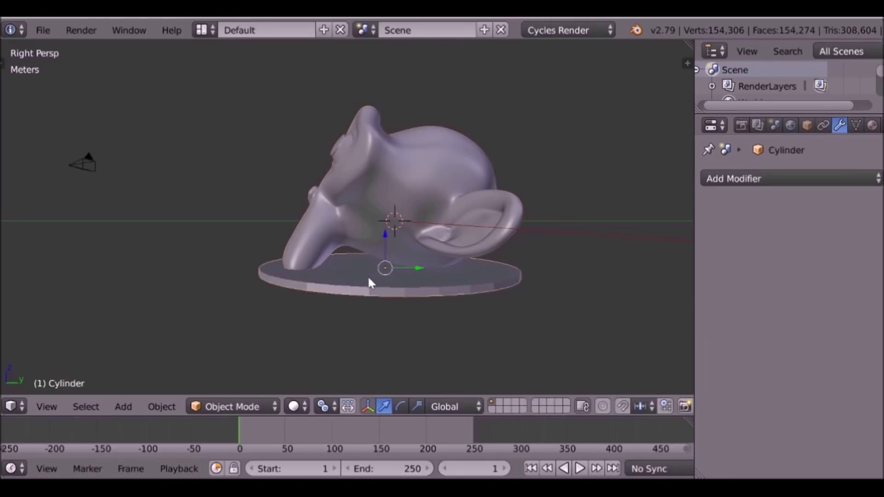
key("Tab")
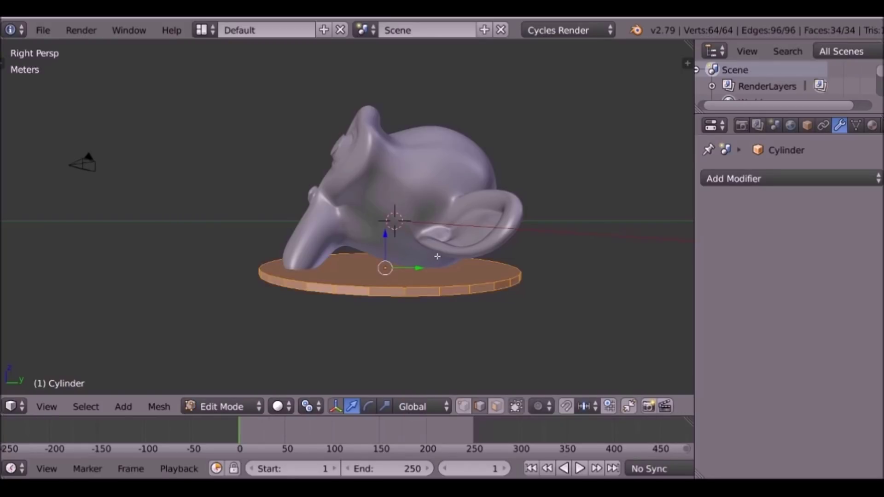
left_click(497, 407)
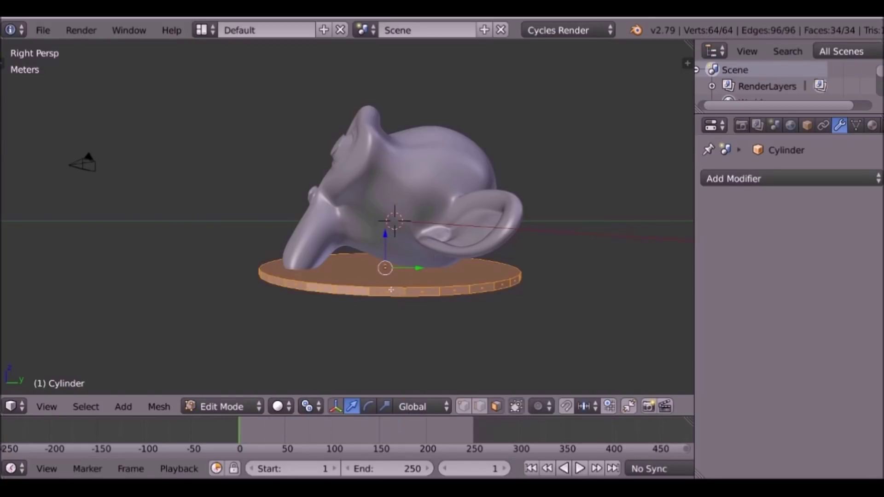
right_click(356, 271)
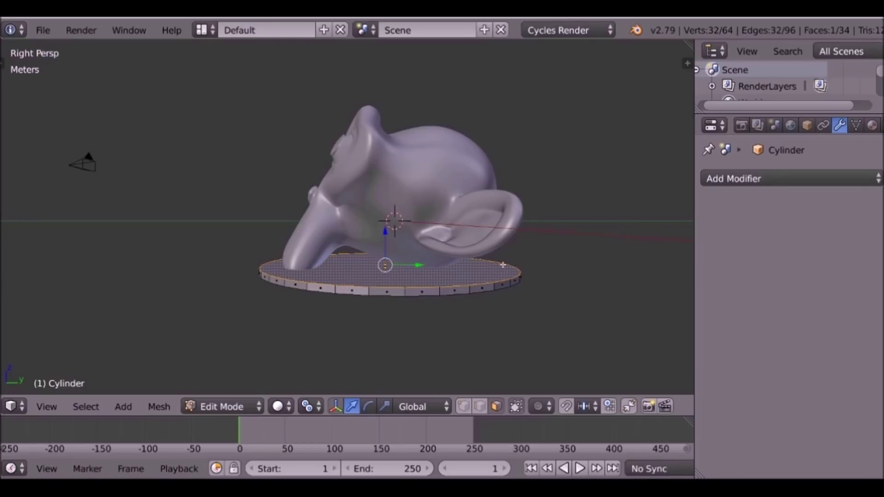
key("e")
right_click(539, 254)
key("s")
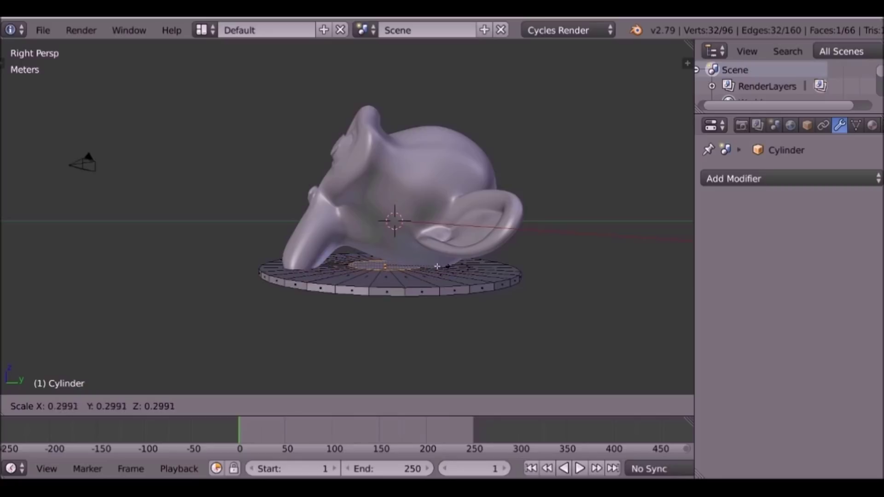
left_click(430, 266)
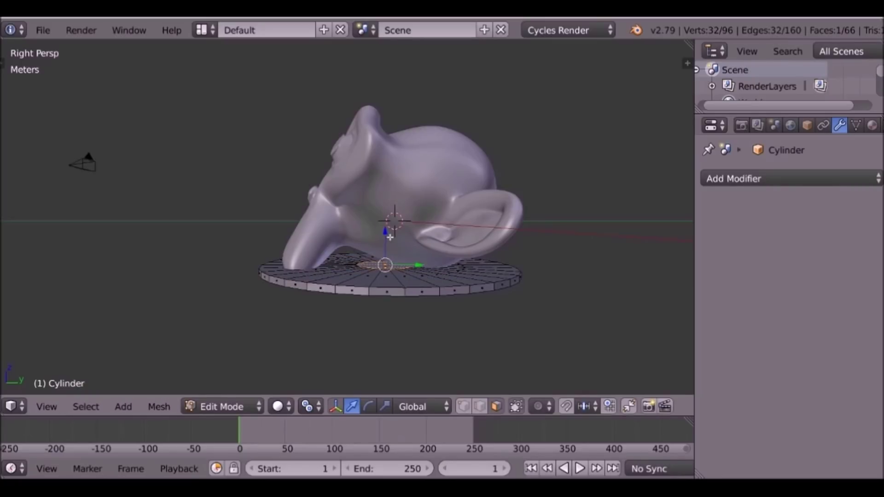
Step: Extrude the small inner face upward about 1.4 mm into a post under the monkey's head and return to Object Mode
key("e")
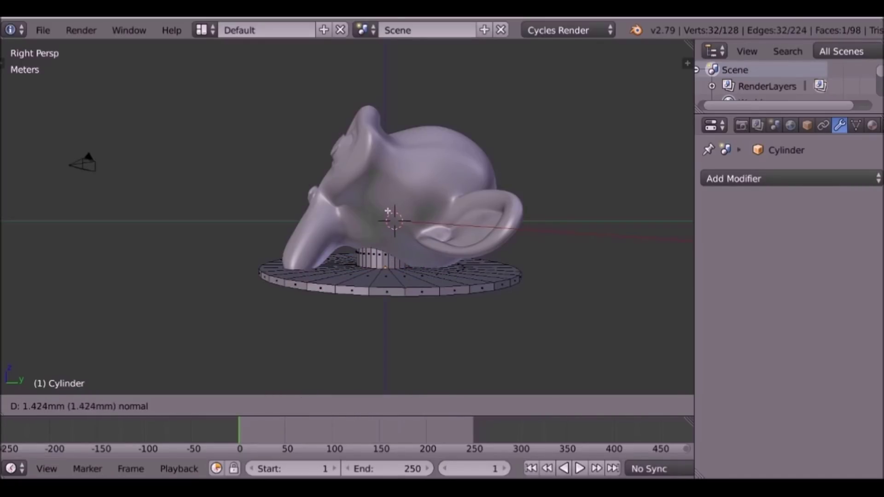
left_click(493, 340)
key("Tab")
left_click_drag(388, 244, 388, 276)
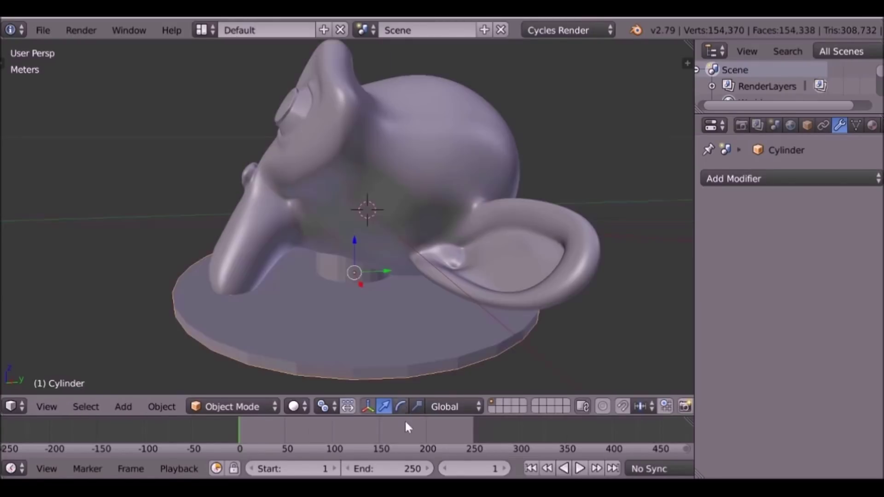
Step: Add a Boolean modifier to the monkey with the cylinder base as its object
right_click(405, 200)
key("ctrl+4")
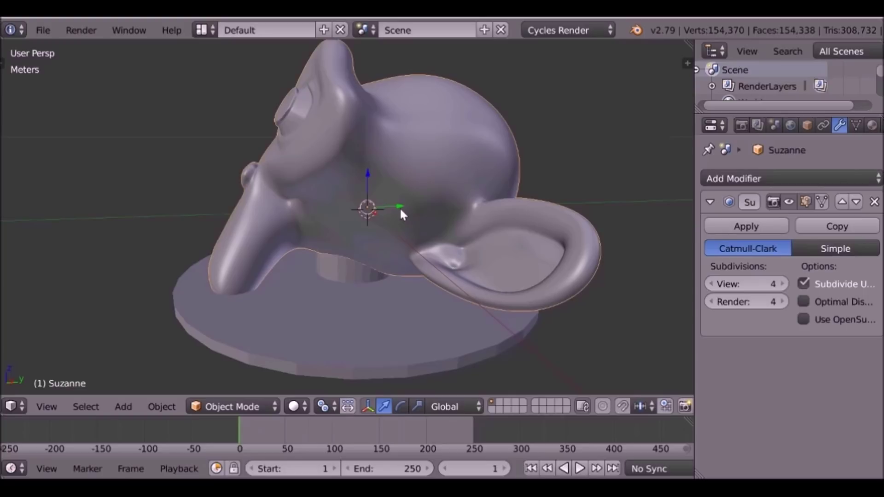
left_click(721, 177)
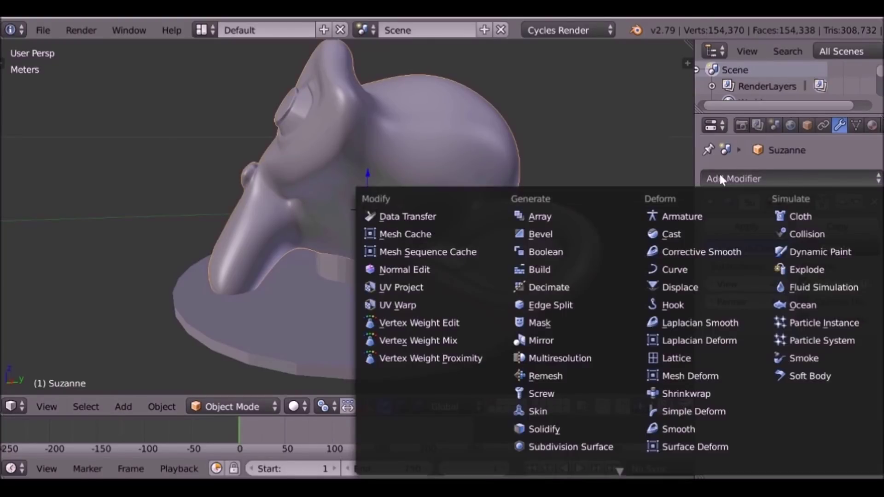
left_click(570, 251)
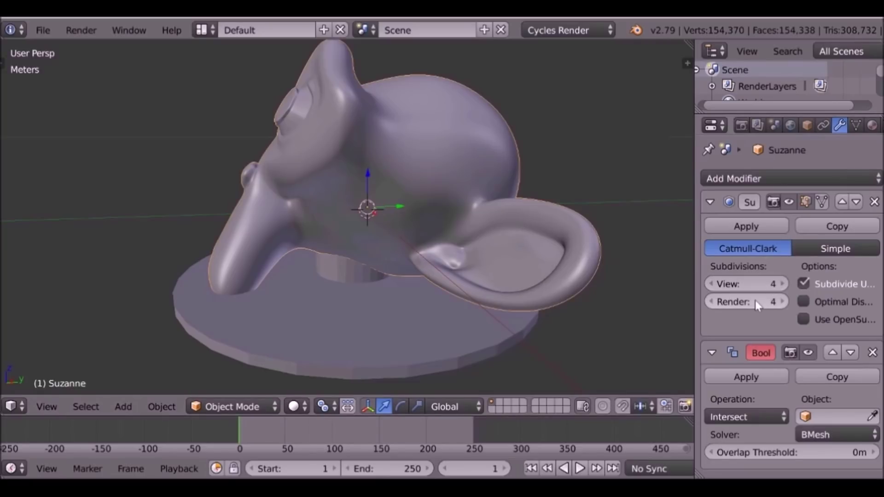
left_click(710, 201)
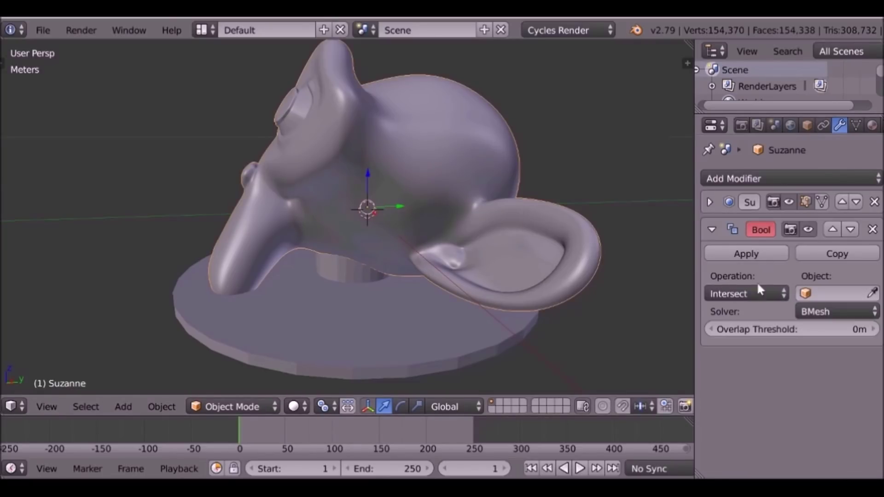
left_click(872, 293)
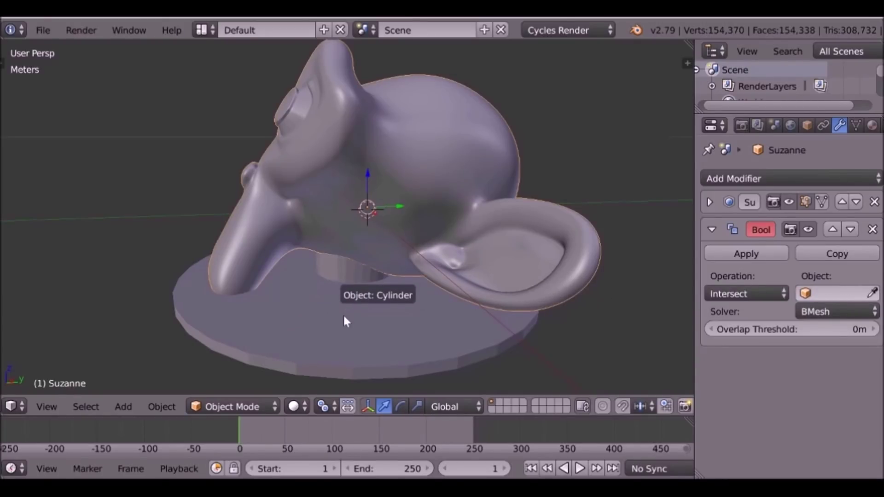
left_click(366, 286)
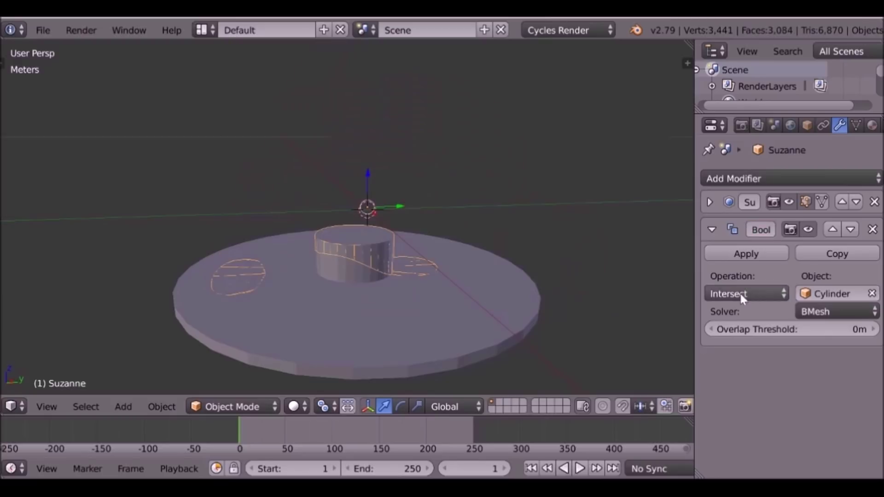
Step: Set the Boolean modifier's operation to Union and check the monkey joined to the base
mouse_move(486, 332)
middle_mouse_down()
mouse_move(537, 344)
mouse_move(494, 347)
middle_mouse_up()
middle_click_drag(613, 292, 286, 269)
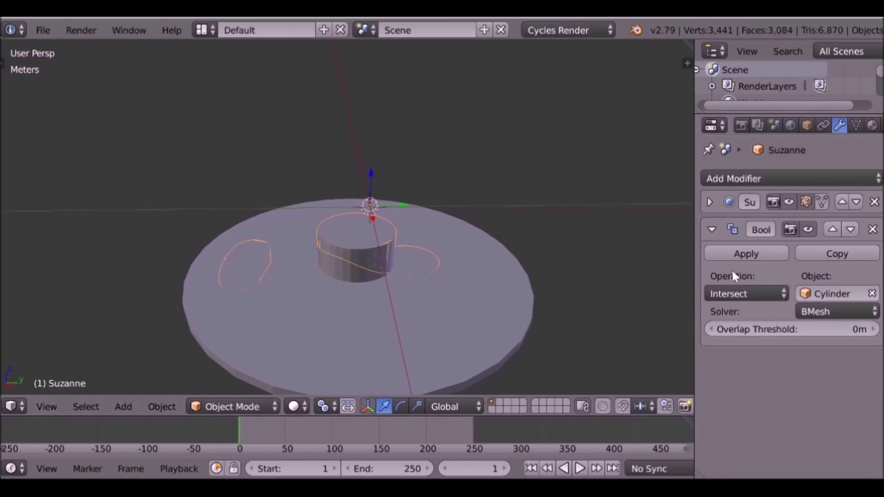
left_click(727, 291)
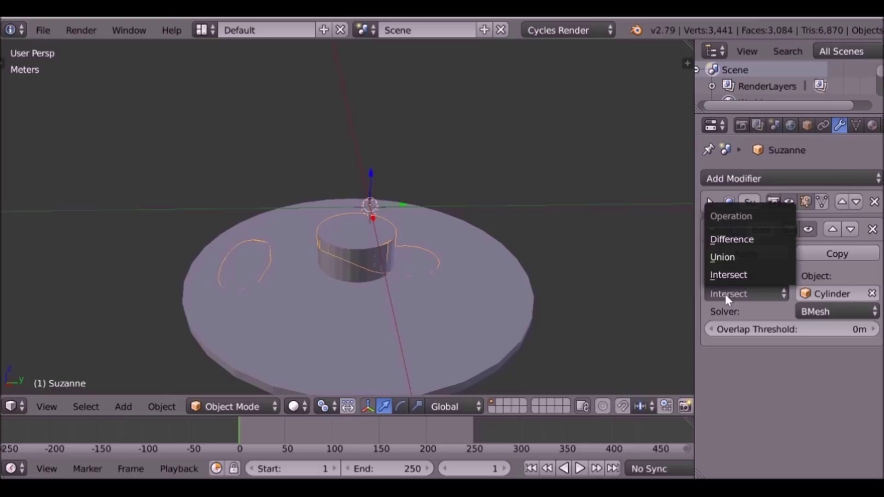
left_click(726, 255)
middle_click_drag(394, 248, 452, 260)
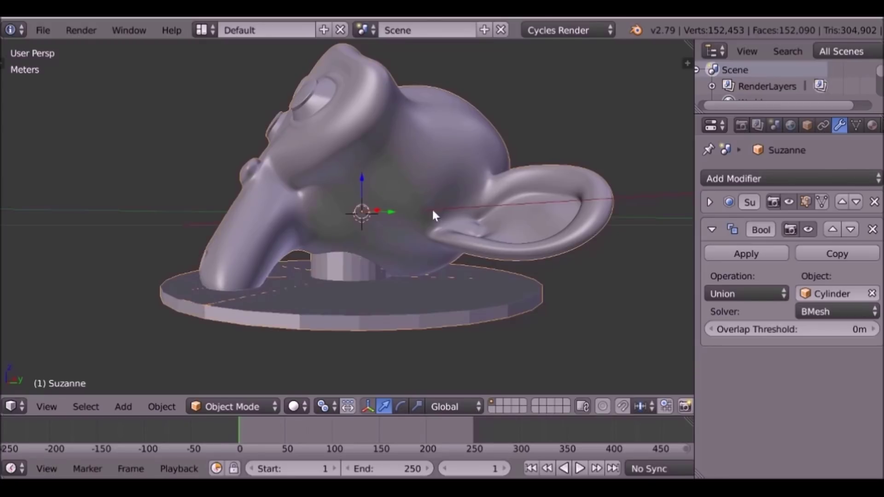
Step: Raise the monkey about 0.62 mm along Z so its head sits higher on the post
key("g")
key("z")
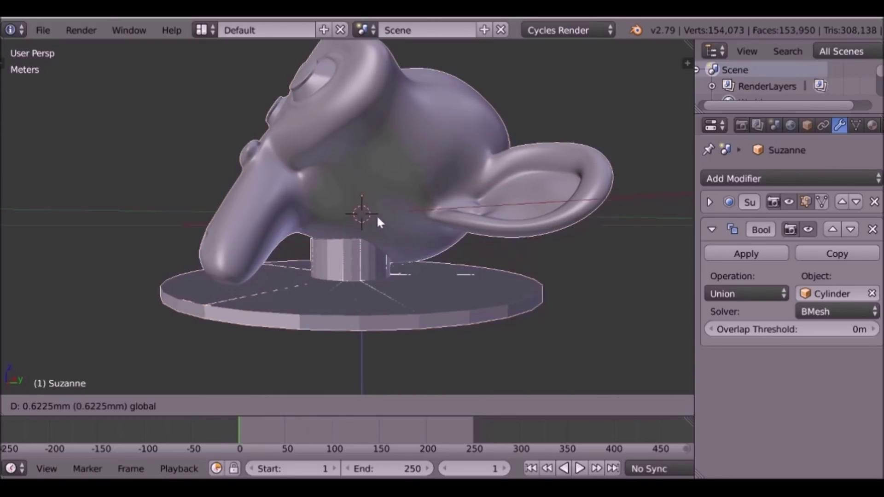
left_click(310, 232)
middle_click_drag(311, 232, 230, 279)
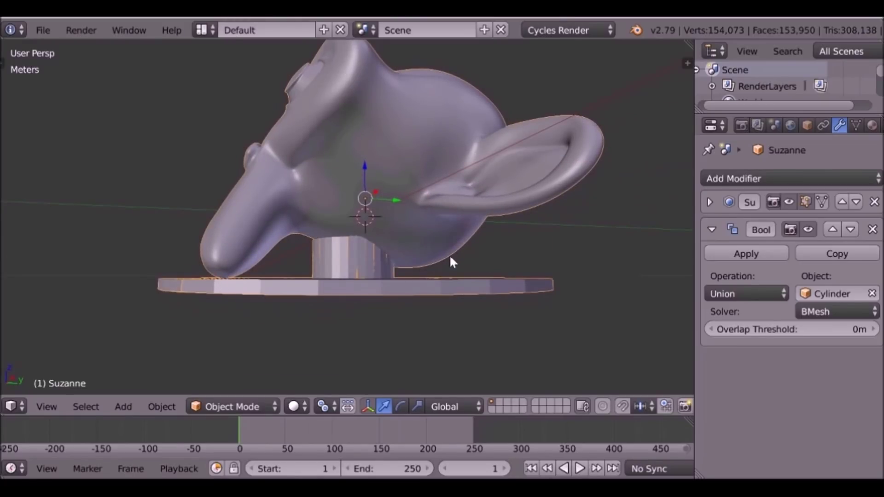
mouse_move(437, 277)
middle_mouse_down()
mouse_move(409, 271)
mouse_move(446, 284)
middle_mouse_up()
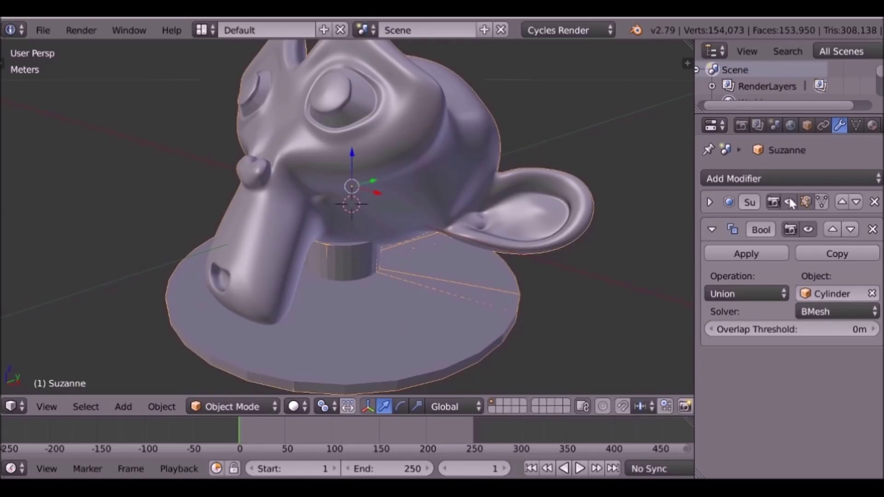
Step: Lower the monkey about 0.24 mm along Z and turn off the viewport display of its subdivision modifier
key("g")
key("z")
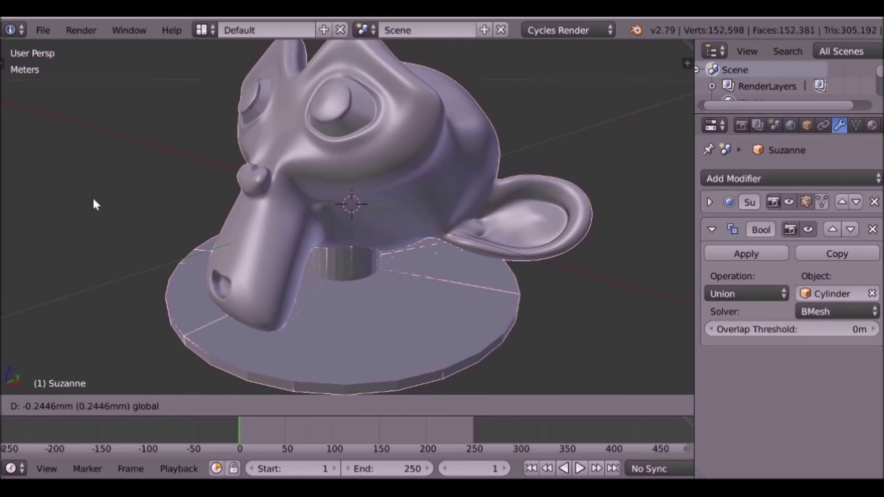
left_click(754, 202)
left_click(789, 201)
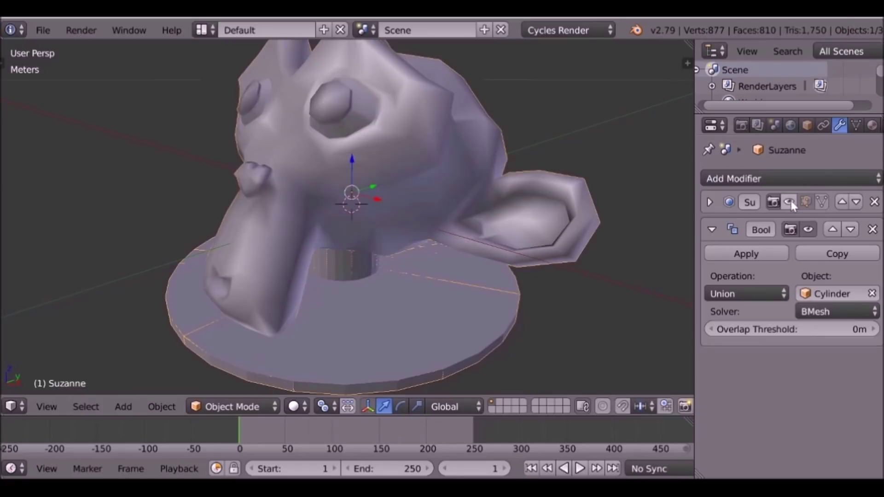
Step: Nudge the unsmoothed monkey about 0.06 mm upward along Z
key("g")
key("z")
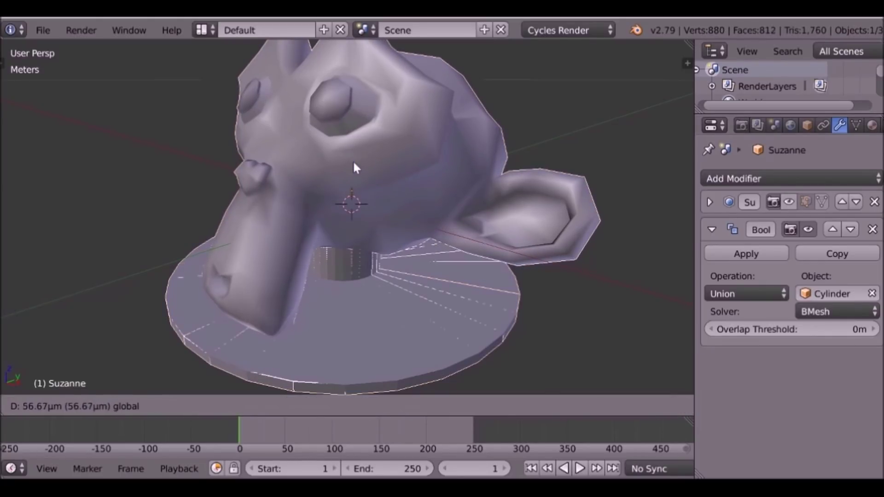
left_click(354, 167)
middle_click_drag(354, 166, 484, 199)
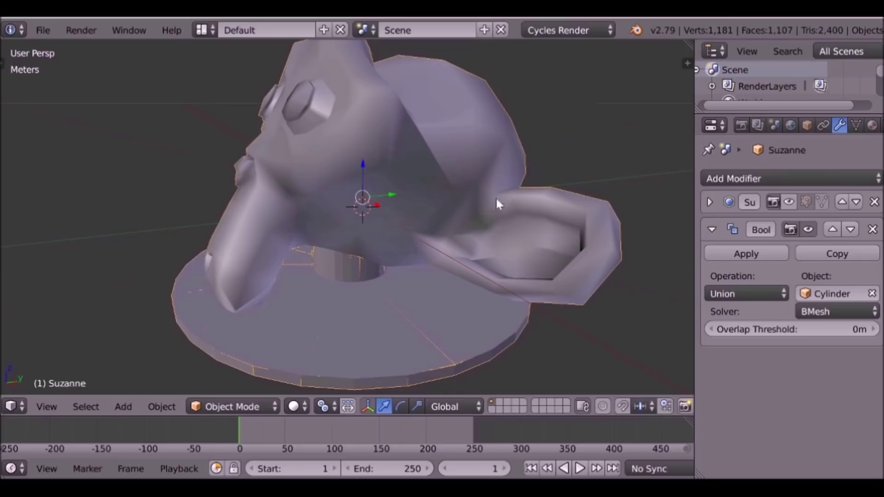
Step: Apply the Boolean modifier and turn the subdivision modifier's viewport display back on
left_click(749, 254)
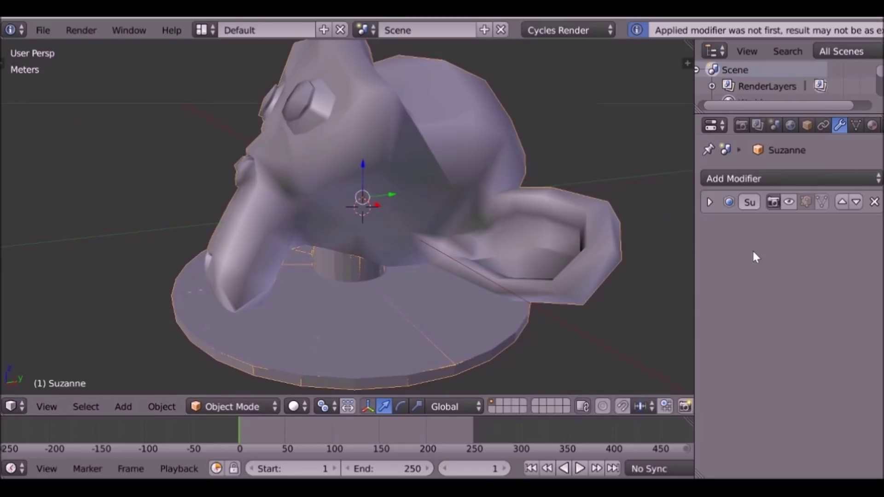
left_click(789, 202)
middle_click_drag(428, 300, 537, 229)
scroll(534, 286, "down", 3)
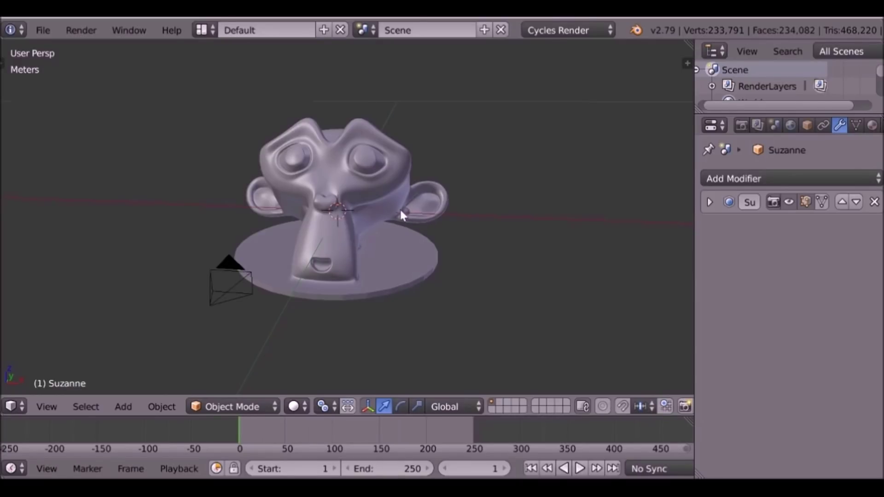
Step: Export the merged monkey and base as an STL file with Selection Only enabled
right_click(369, 213)
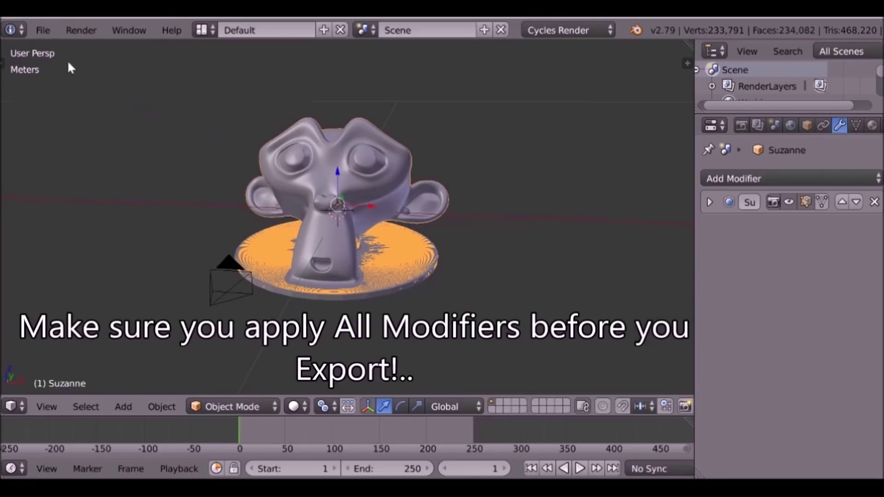
left_click(43, 30)
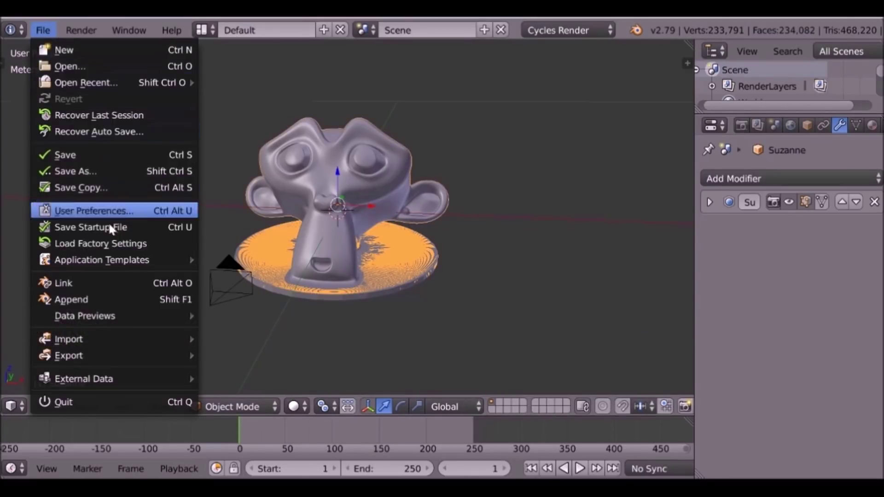
mouse_move(101, 355)
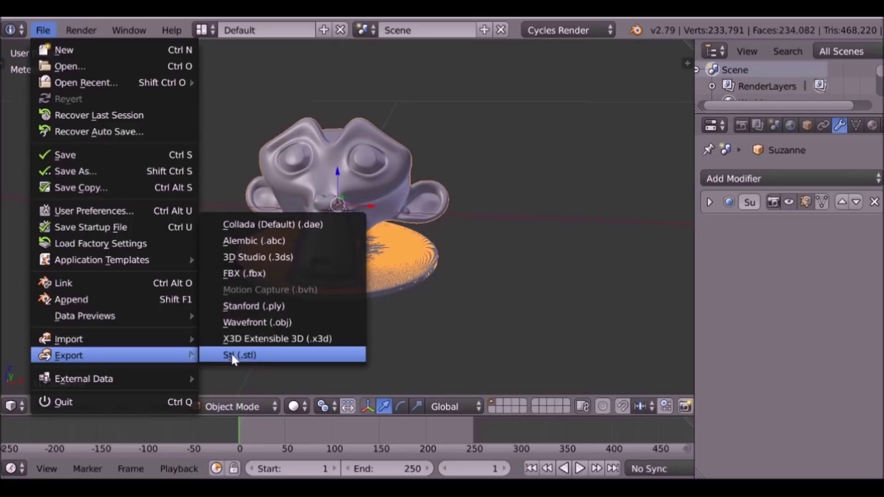
left_click(272, 355)
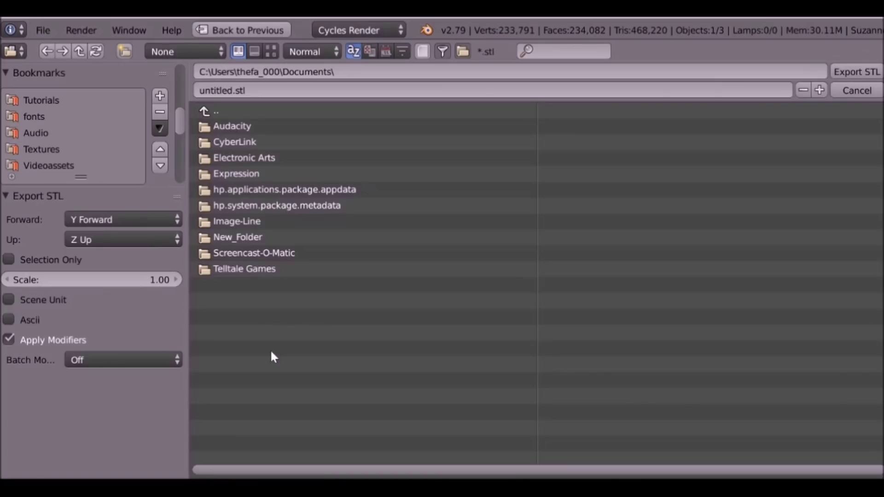
left_click(14, 262)
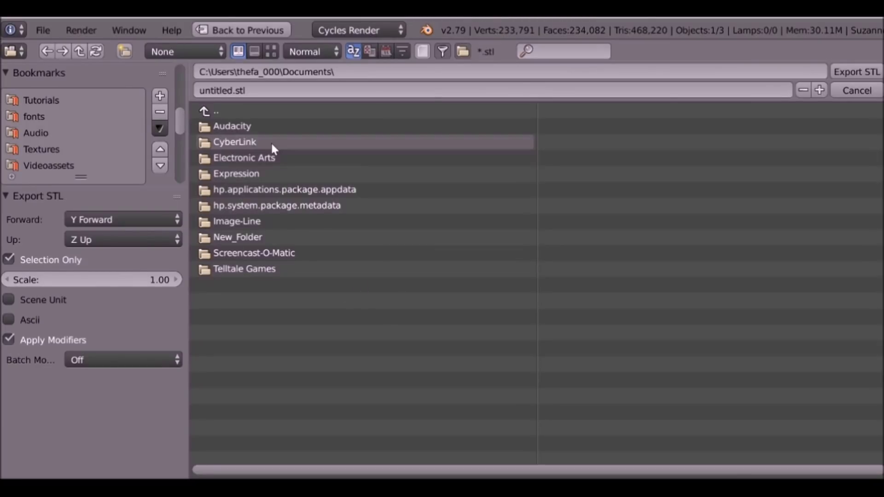
scroll(86, 126, "down", 3)
left_click(40, 171)
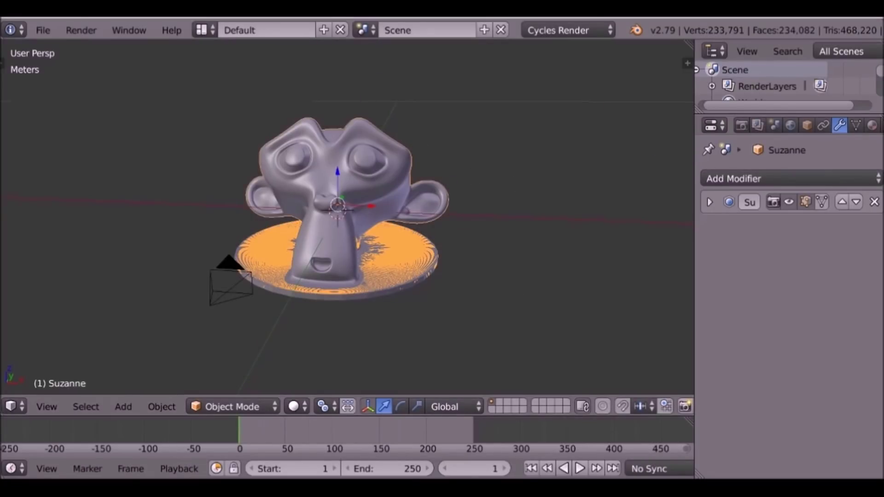
Step: Switch to the Cura slicer and load the exported monkey STL onto the build plate
left_click(325, 11)
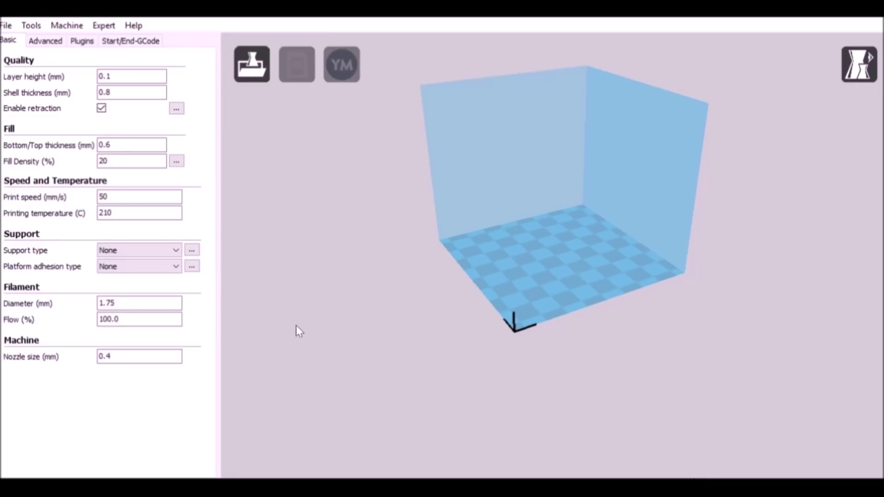
mouse_move(105, 213)
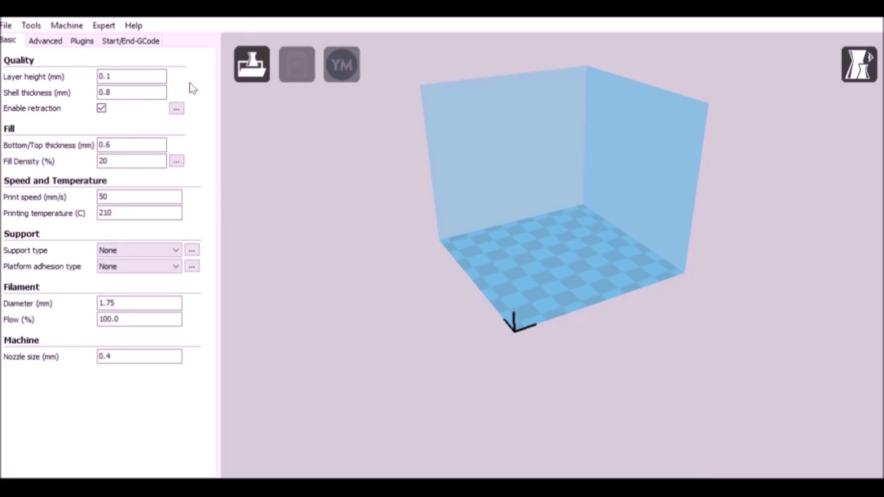
left_click(254, 65)
left_click(173, 188)
left_click(317, 343)
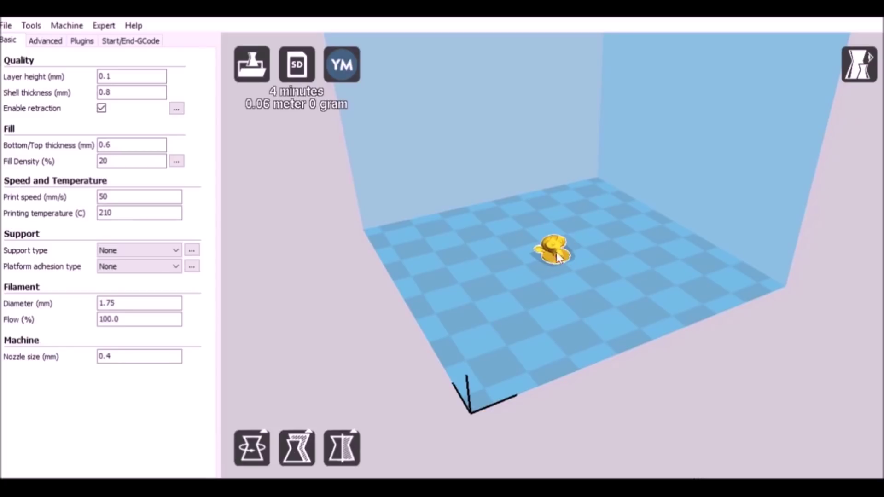
Step: Scale the monkey model uniformly to 6 times its original size
scroll(598, 264, "up", 13)
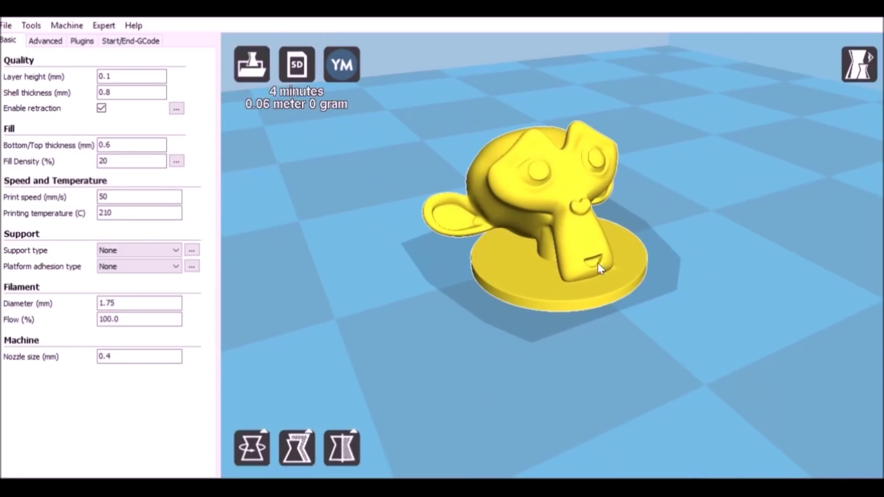
scroll(534, 237, "down", 6)
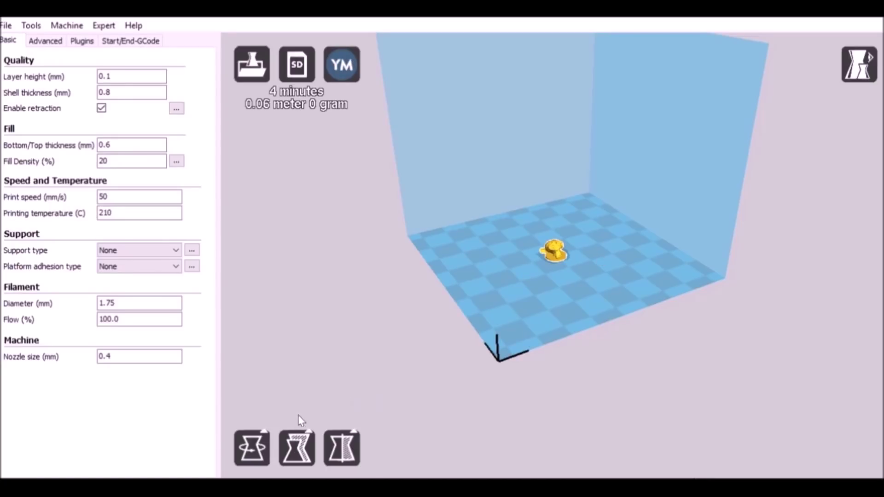
left_click(289, 449)
left_click(415, 308)
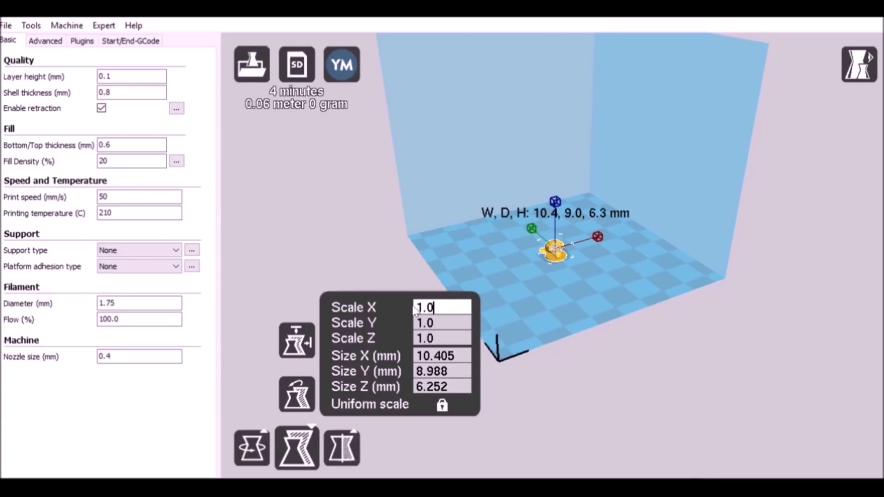
key("BackSpace")
key("BackSpace")
key("BackSpace")
type("6")
key("Tab")
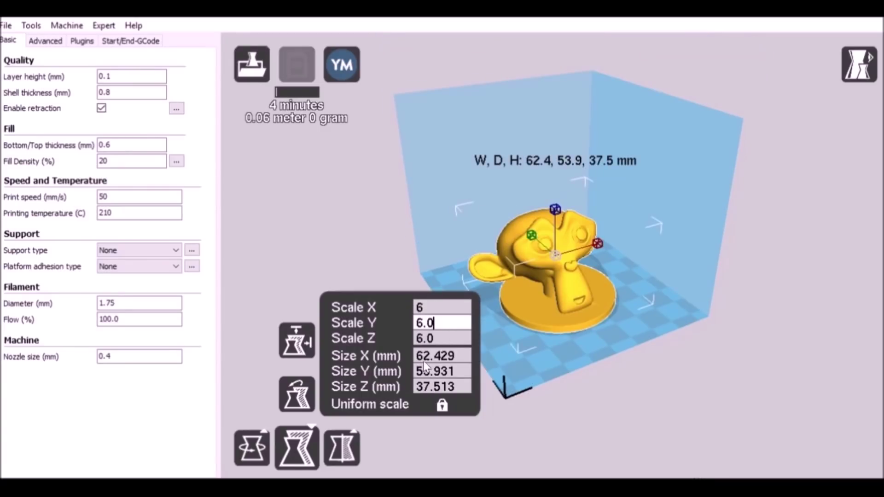
left_click(399, 242)
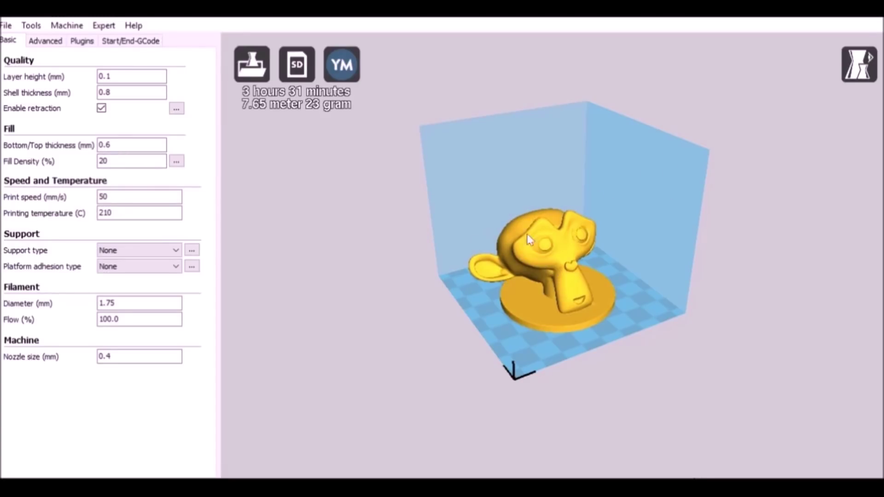
Step: Switch to the Layers view and lower the displayed layer to 160 to examine the model's internal infill
left_click(851, 51)
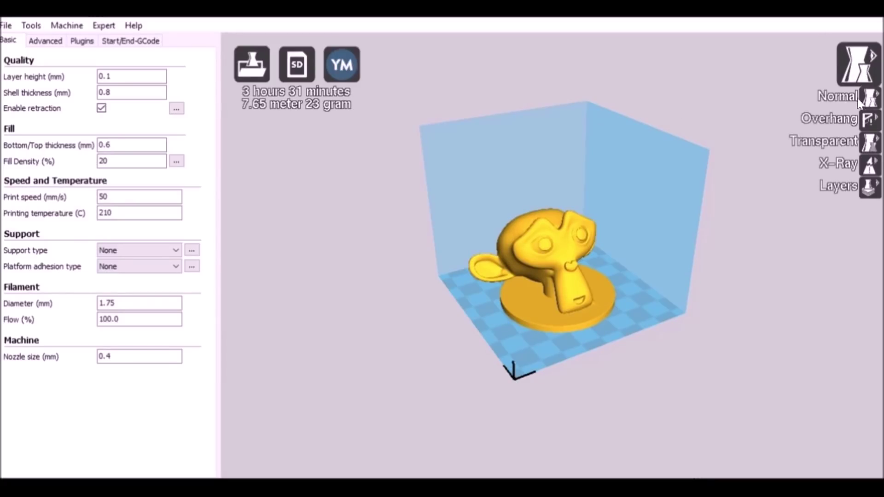
left_click(867, 196)
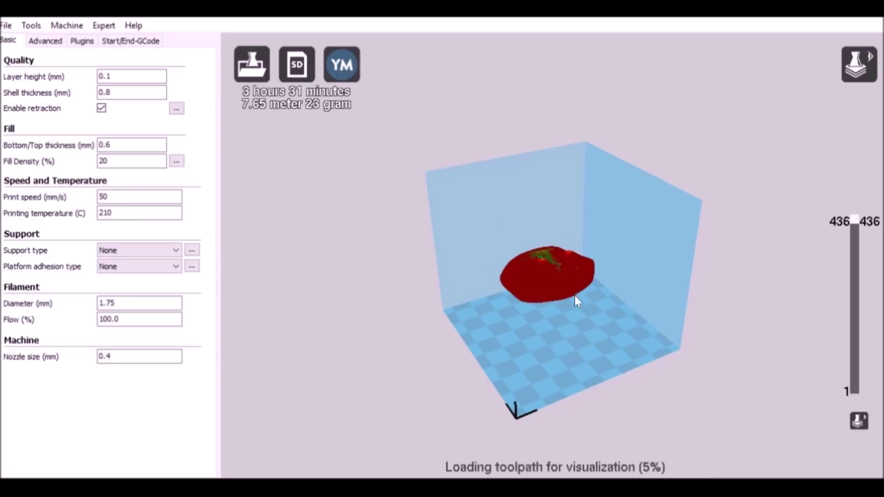
scroll(651, 241, "up", 5)
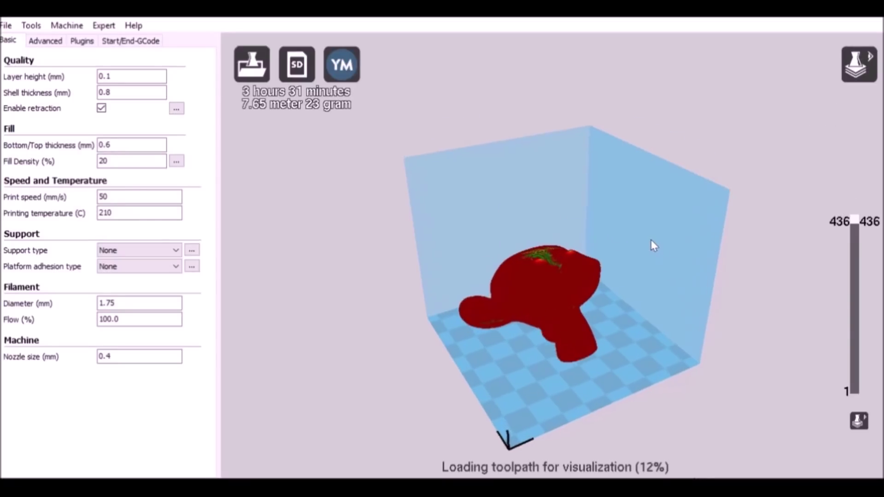
scroll(652, 235, "up", 2)
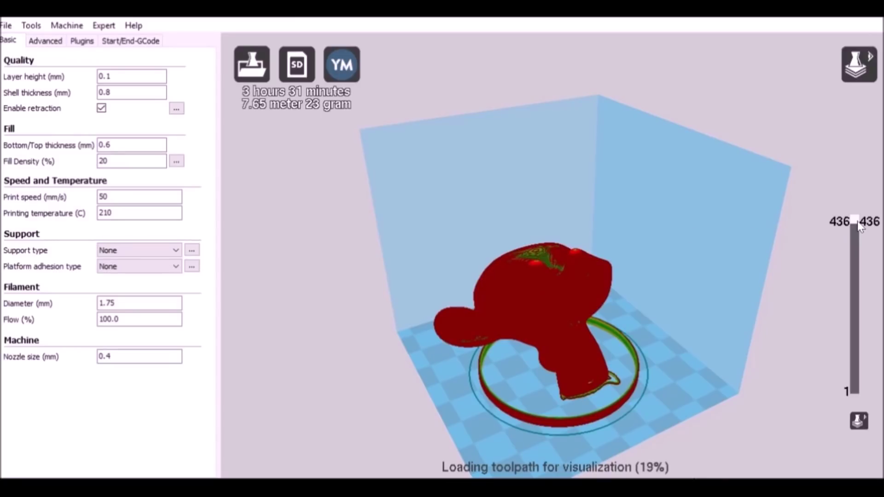
left_click_drag(856, 226, 857, 329)
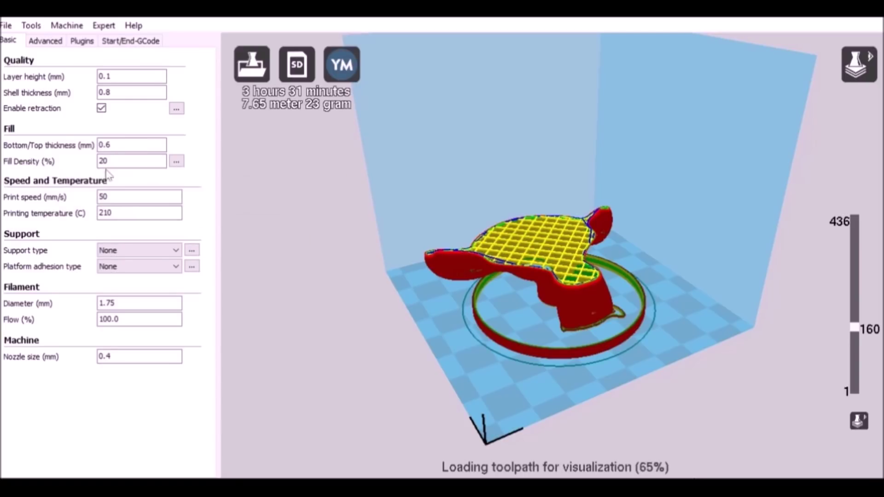
mouse_move(102, 162)
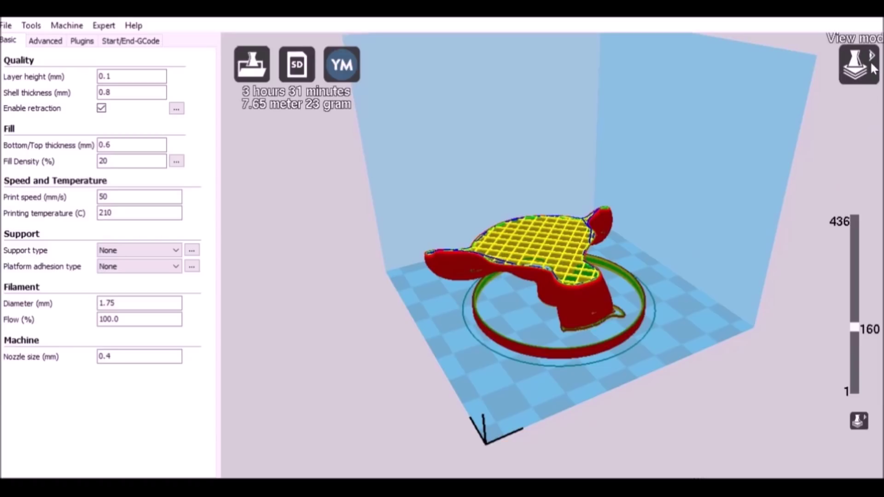
Step: Check the model in the Overhang view mode and return to the Normal view
left_click(857, 65)
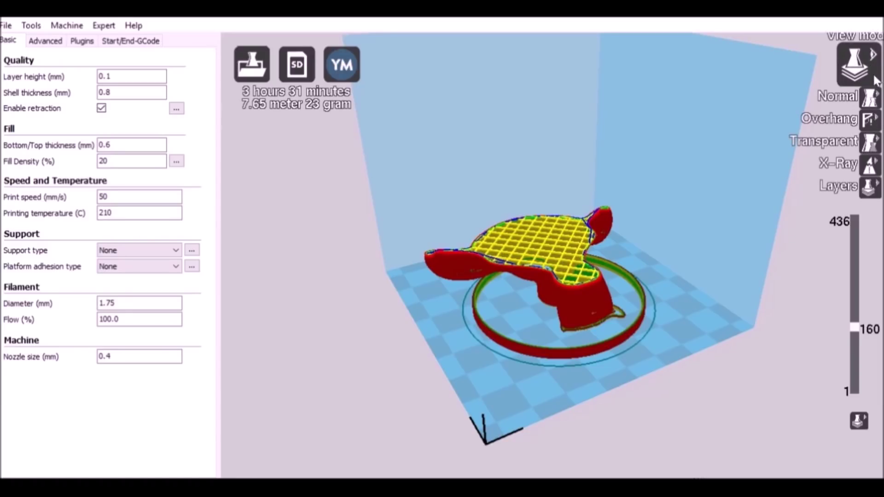
left_click(870, 119)
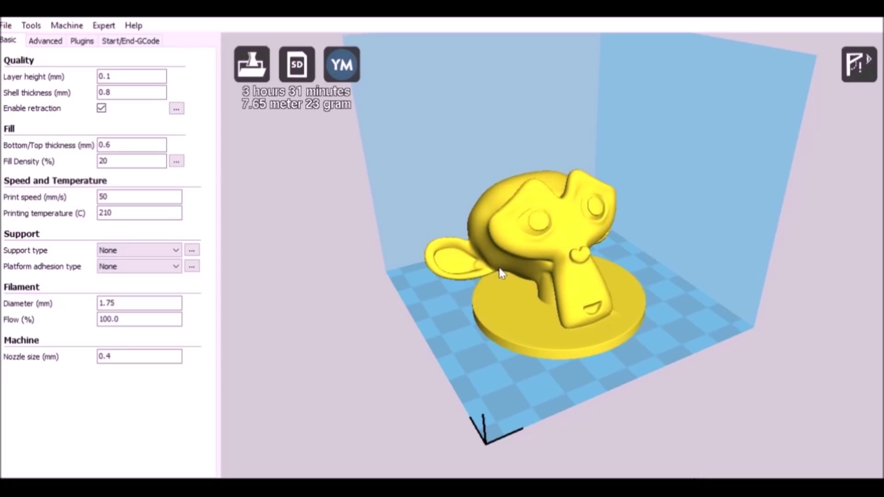
left_click(856, 64)
left_click(868, 99)
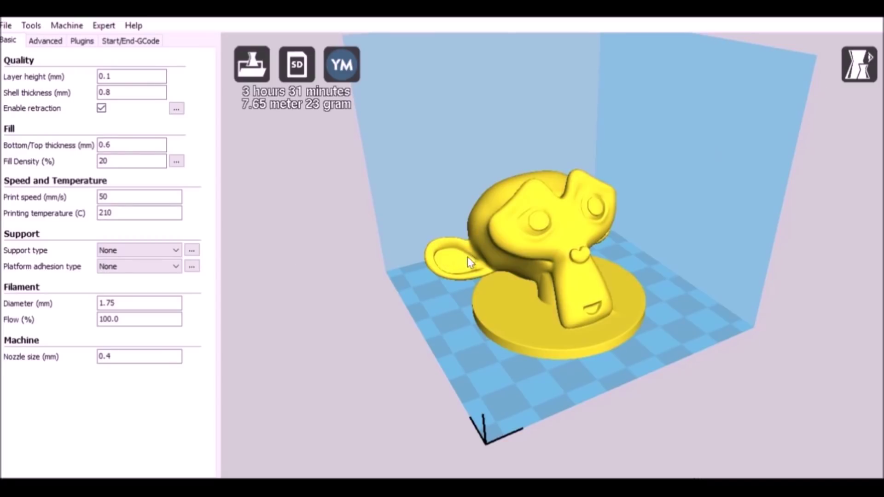
Step: Set the support type to Everywhere and open the expert support settings
scroll(471, 291, "up", 3)
right_click_drag(351, 322, 350, 301)
scroll(512, 264, "down", 1)
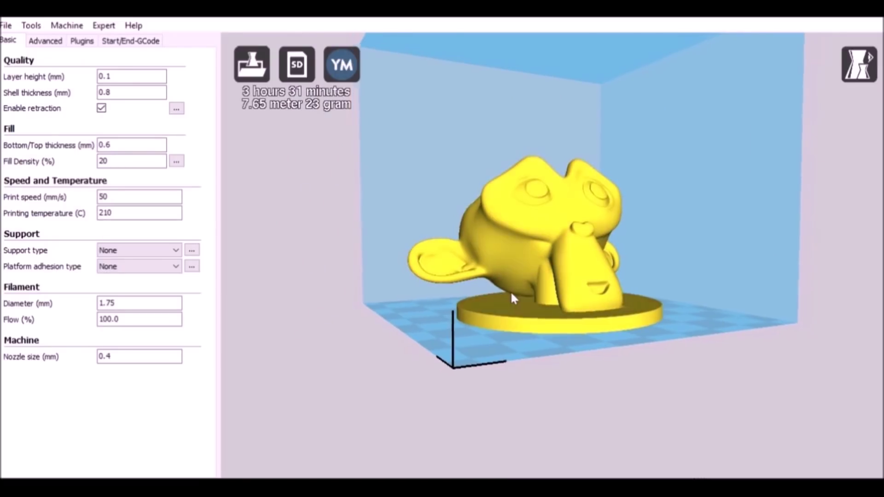
right_click_drag(510, 291, 488, 361)
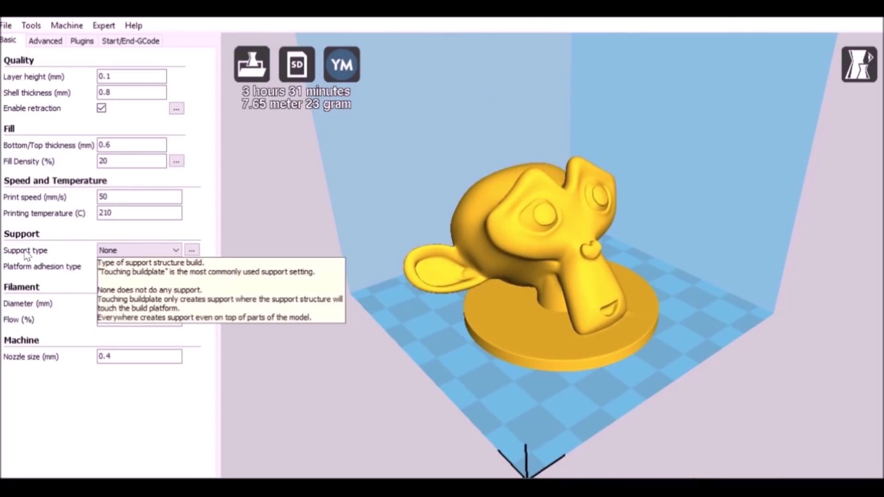
left_click(180, 252)
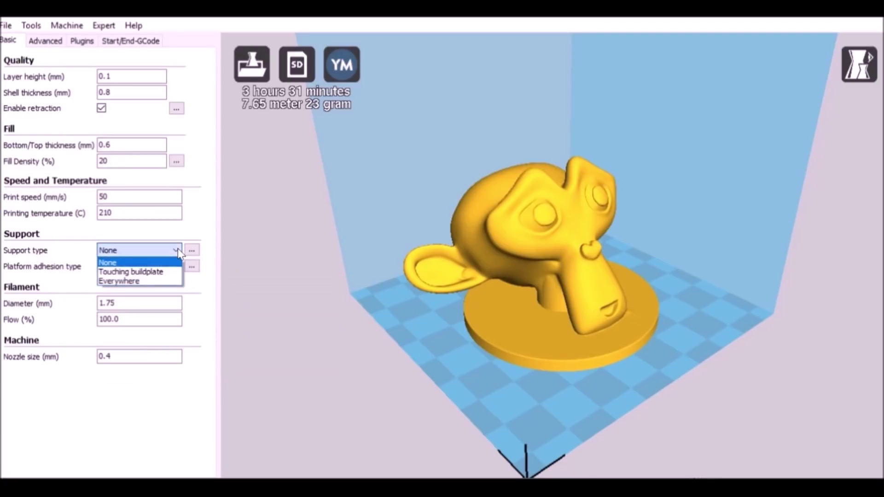
left_click(133, 283)
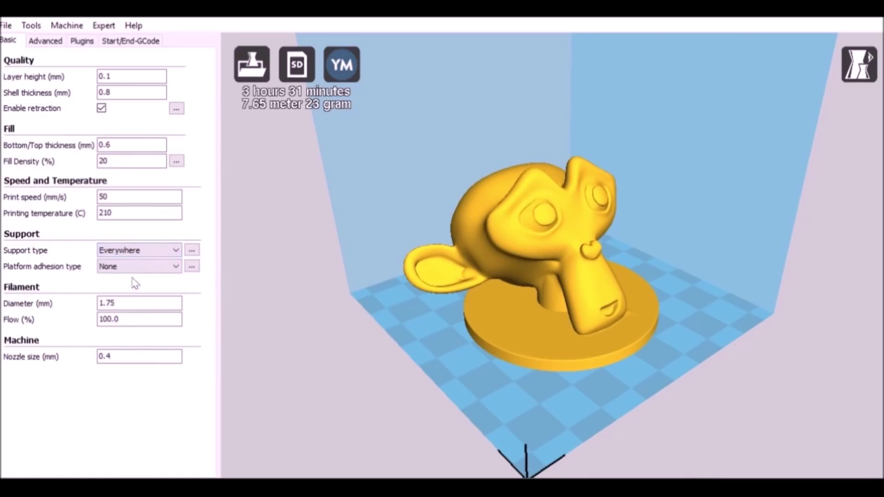
left_click(192, 250)
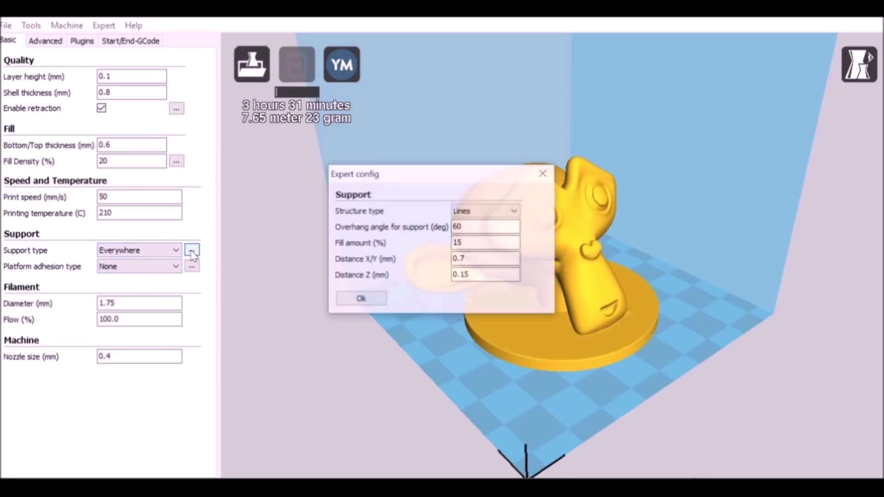